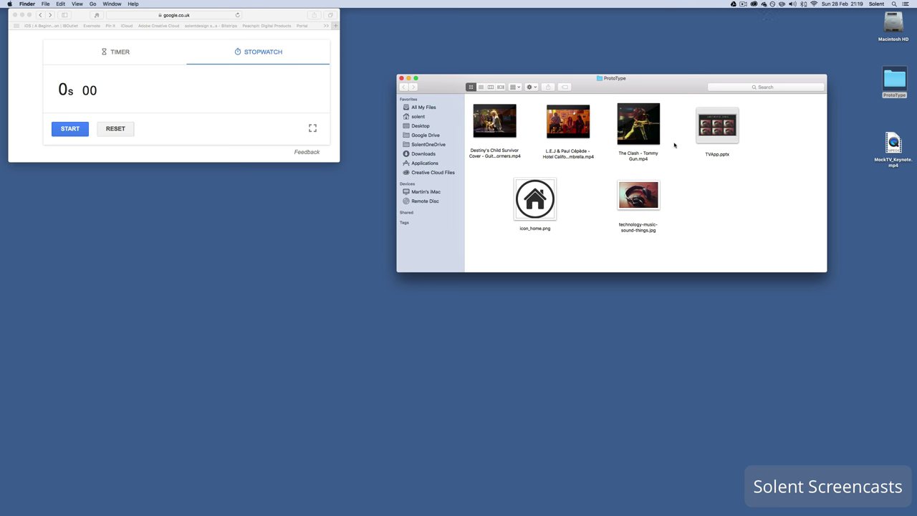
Close the ProtoType folder window and start the stopwatch.
left_click(401, 77)
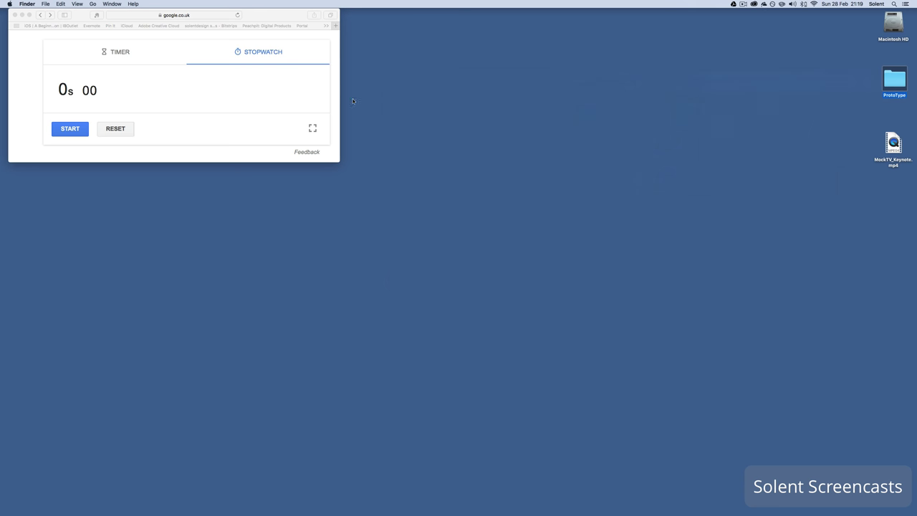
left_click(67, 131)
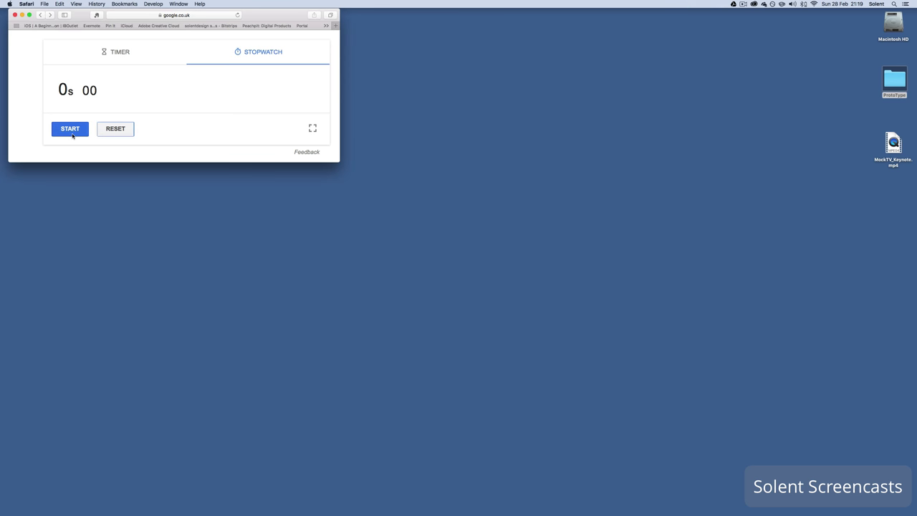
left_click(71, 132)
Switch to Hype and set the scene size to the 720p (1280 x 720) preset.
mouse_move(492, 512)
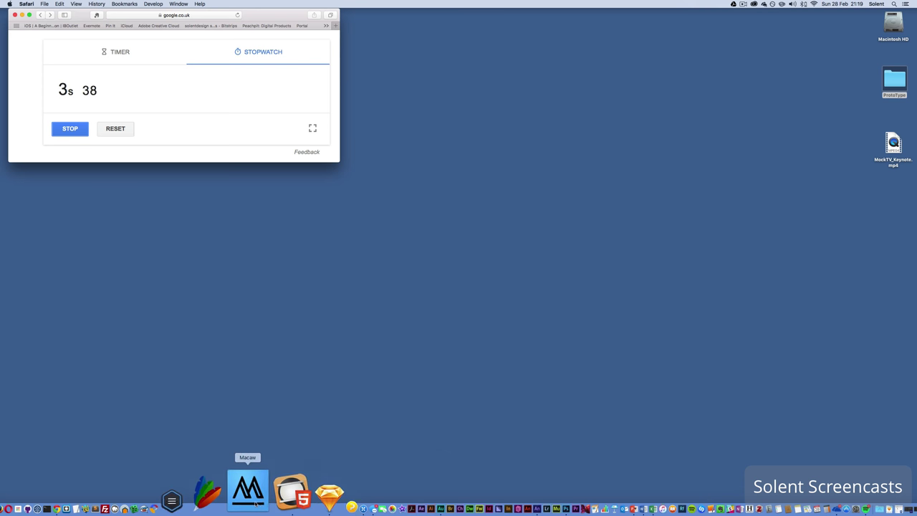
left_click(271, 495)
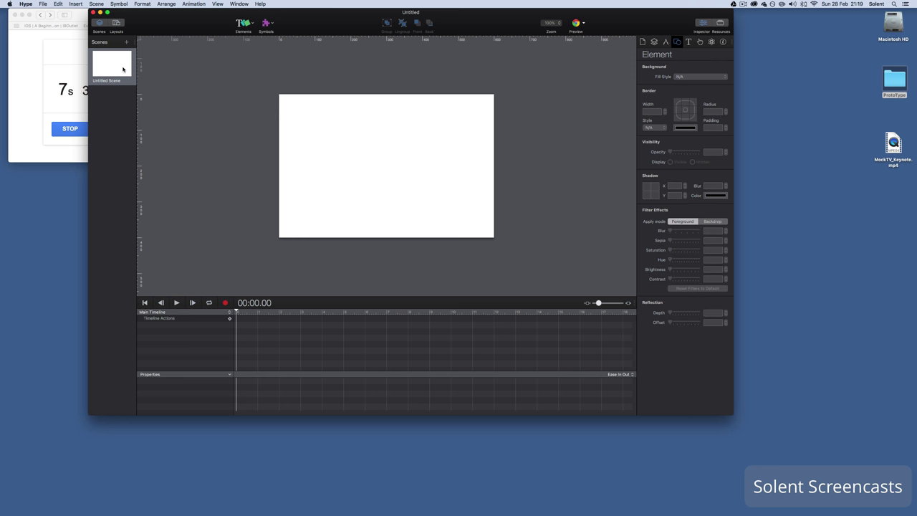
left_click(653, 43)
left_click(654, 43)
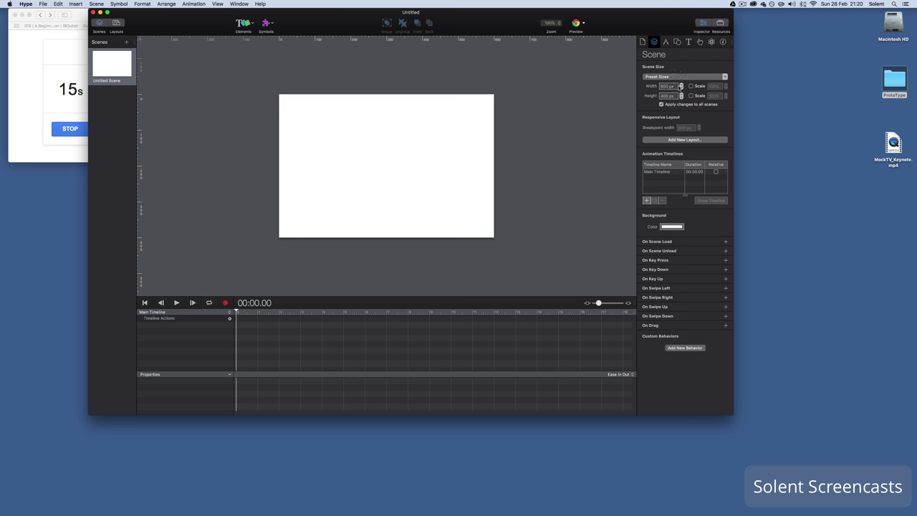
left_click(680, 76)
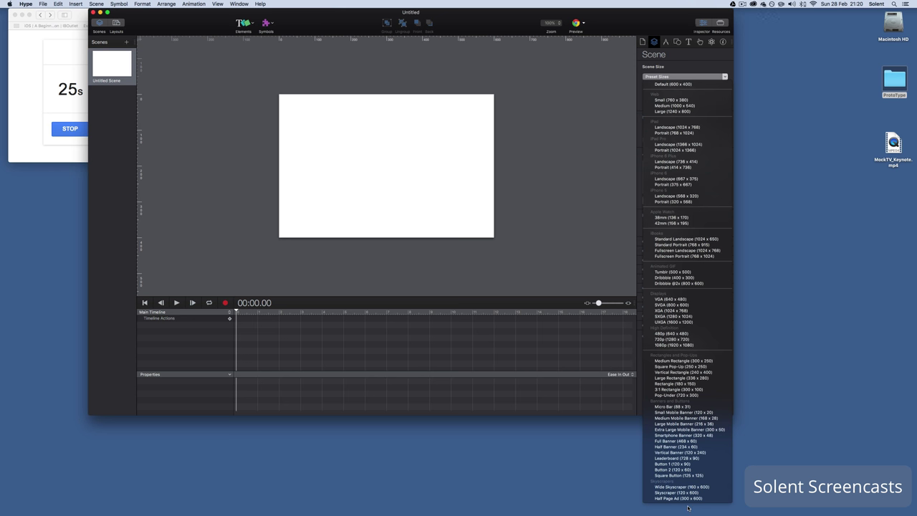
left_click(697, 341)
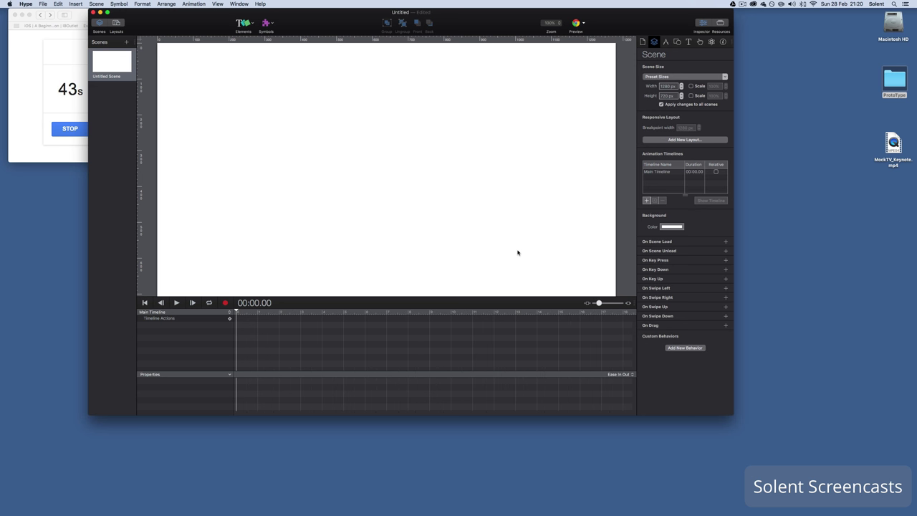
Set the scene's background color to black (Licorice).
left_click(559, 22)
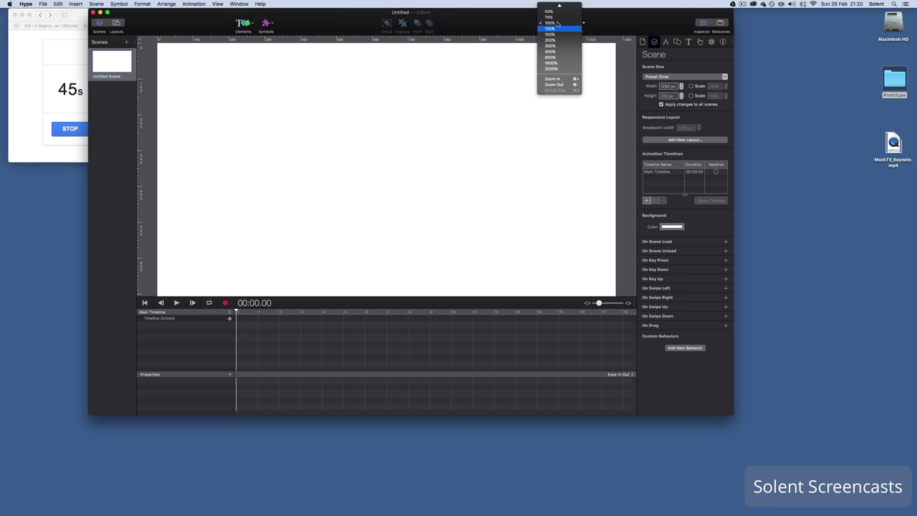
left_click(554, 17)
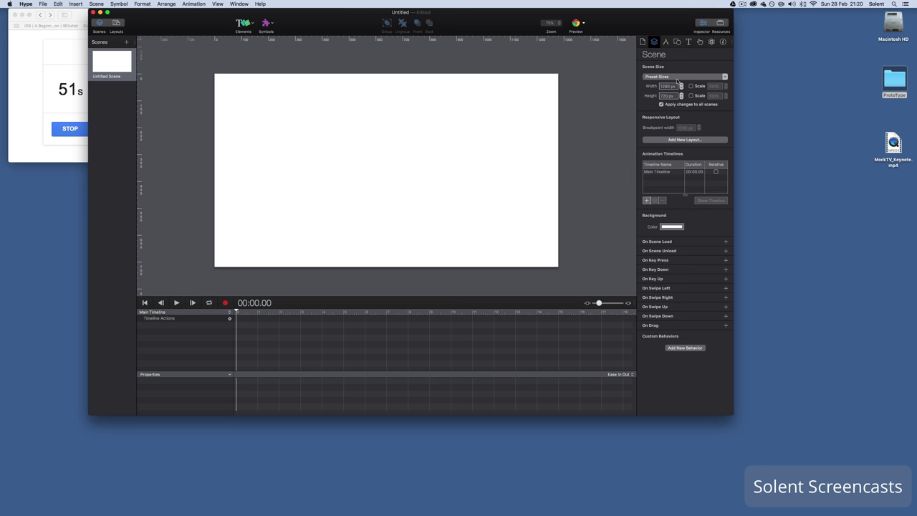
left_click(669, 226)
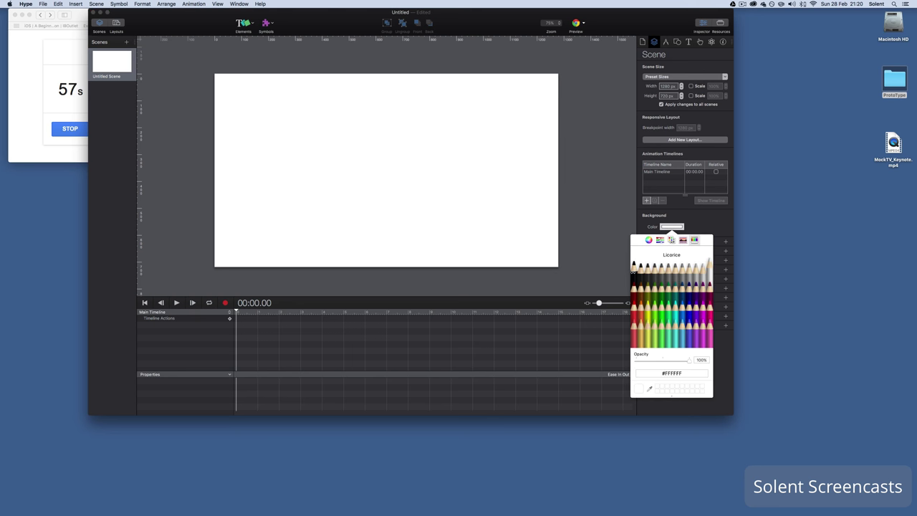
left_click(633, 267)
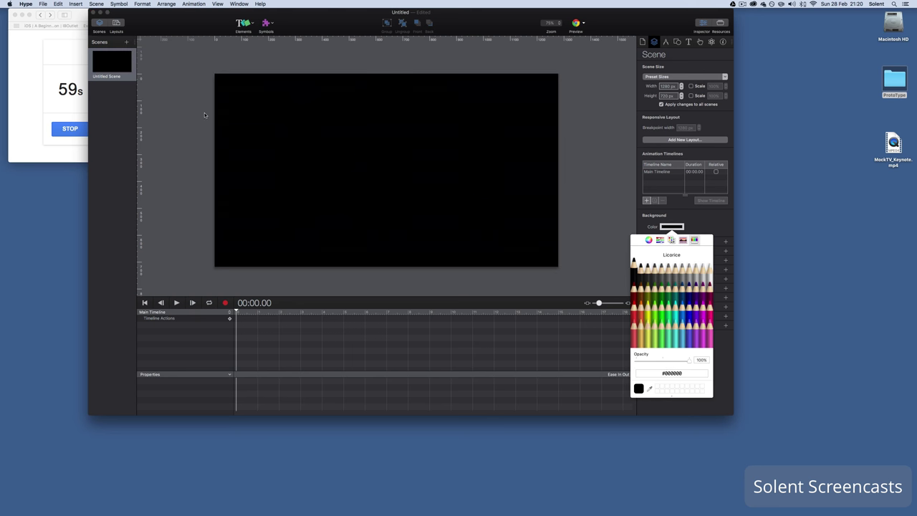
left_click(542, 204)
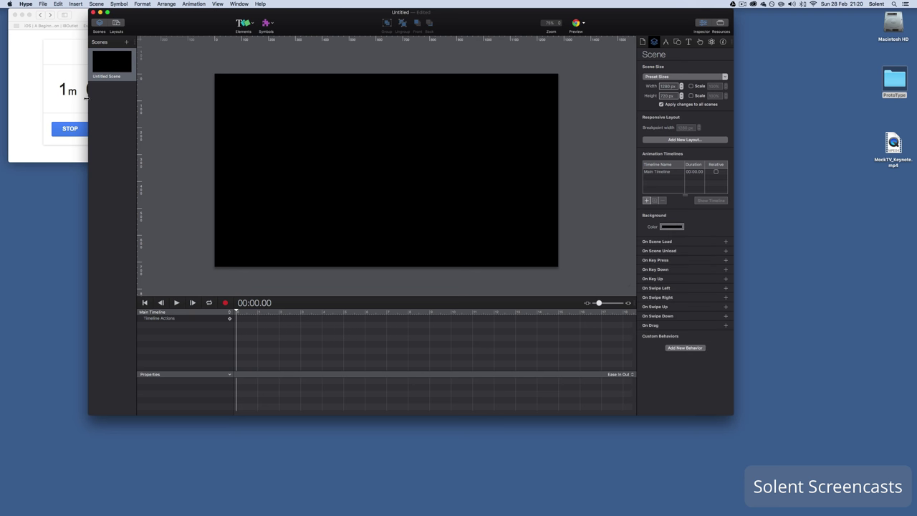
Enlarge the document window to cover most of the screen, leaving the desktop icons uncovered.
left_click_drag(89, 103, 12, 104)
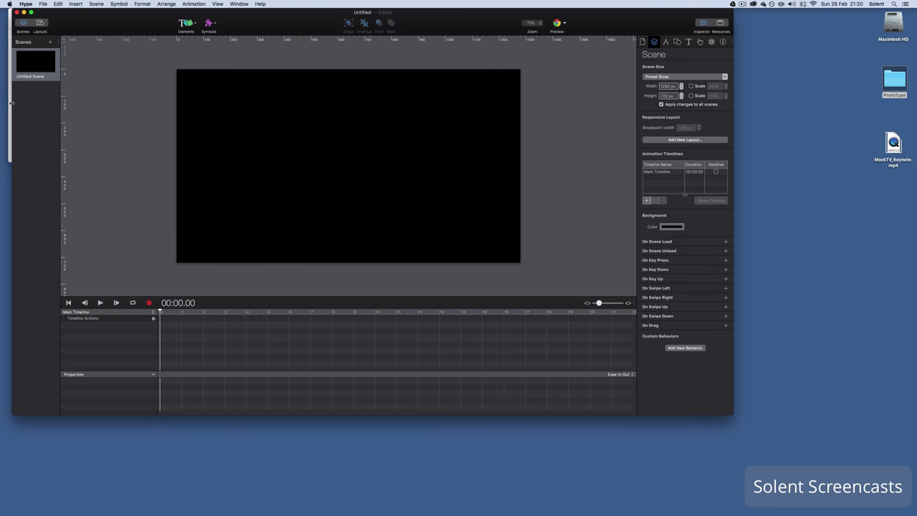
left_click_drag(728, 204, 831, 203)
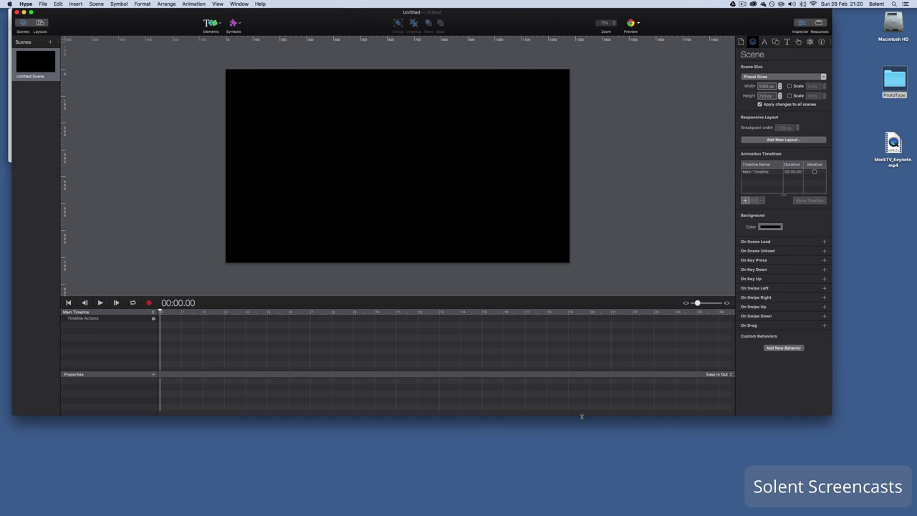
left_click_drag(582, 416, 581, 507)
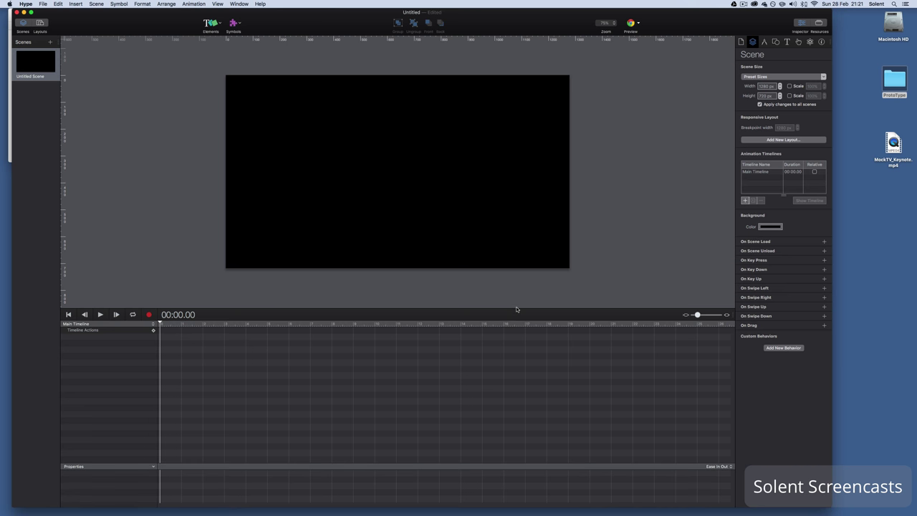
Rename the untitled scene as home.
double_click(34, 77)
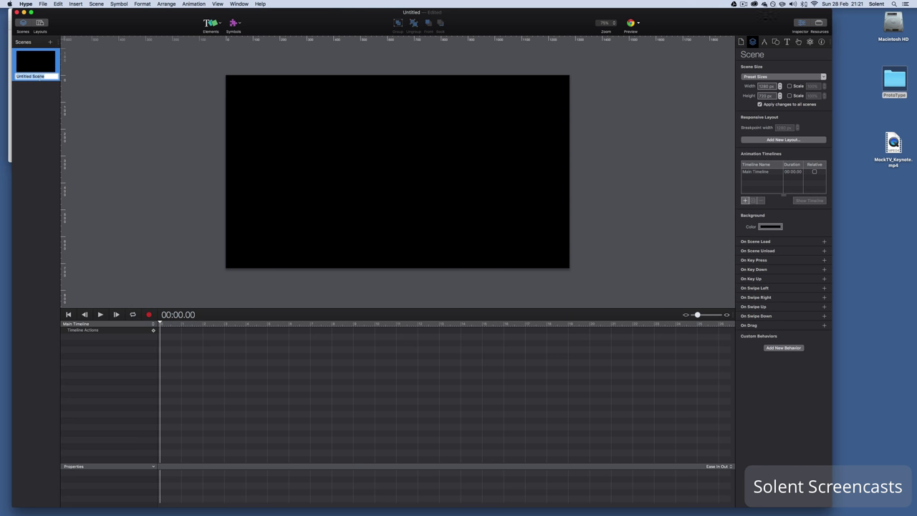
type("In")
key("BackSpace")
key("BackSpace")
type("hom")
key("Return")
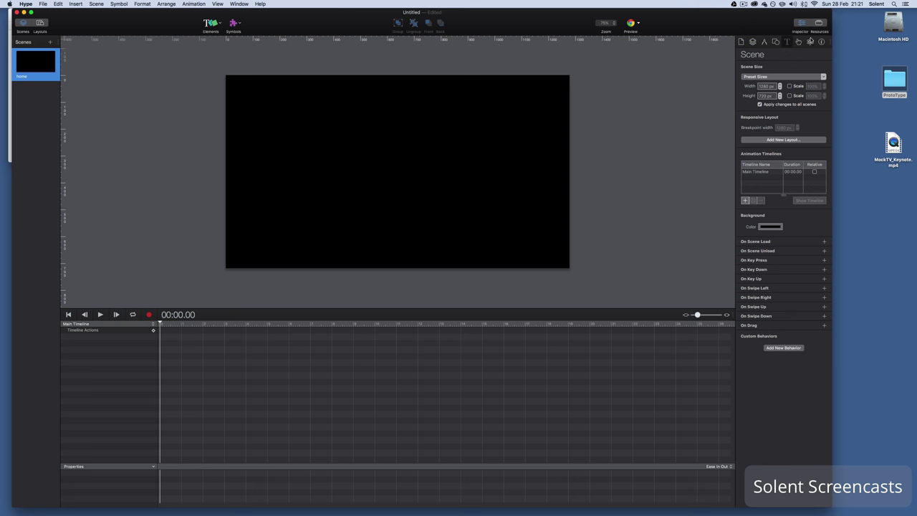
Display the Typography settings and check the document's resource library.
key("alt+super+5")
left_click(819, 25)
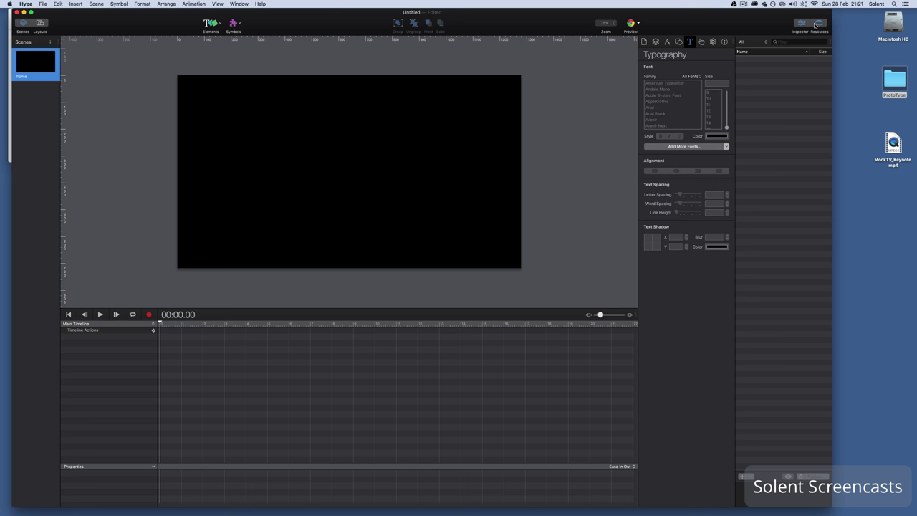
left_click(816, 25)
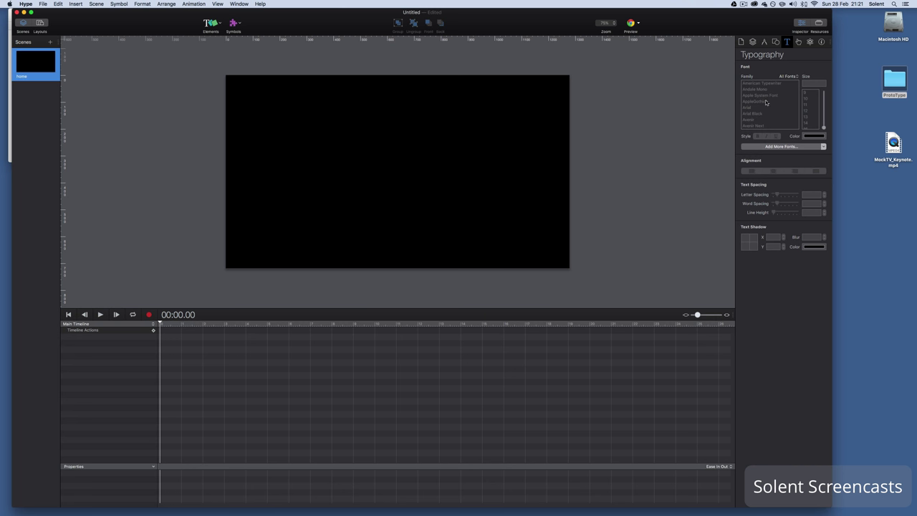
Add a Helvetica text element reading ARCHIVE.ORG to the scene with a font size of 90 px.
left_click(220, 23)
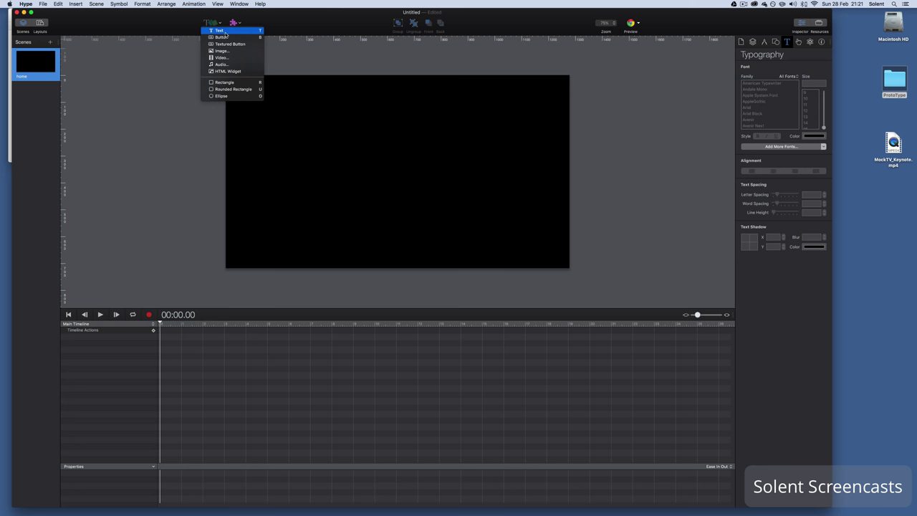
left_click(325, 120)
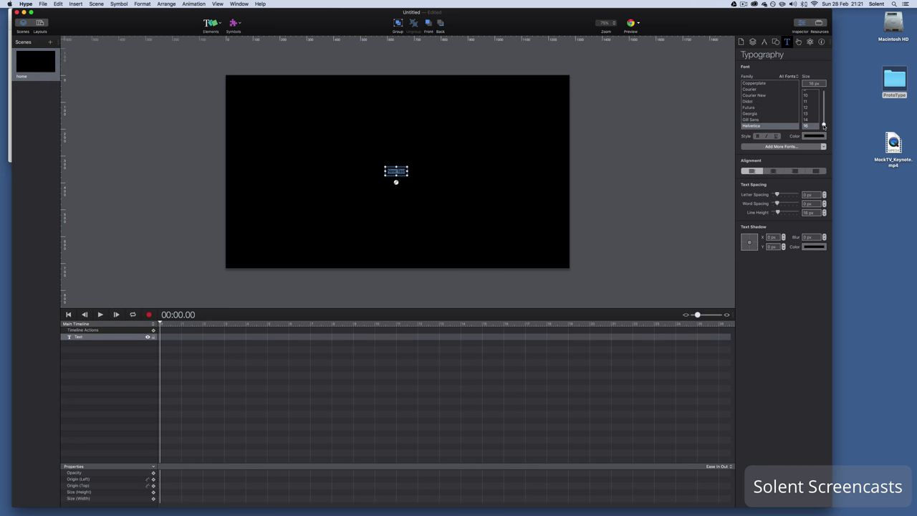
left_click_drag(823, 126, 823, 94)
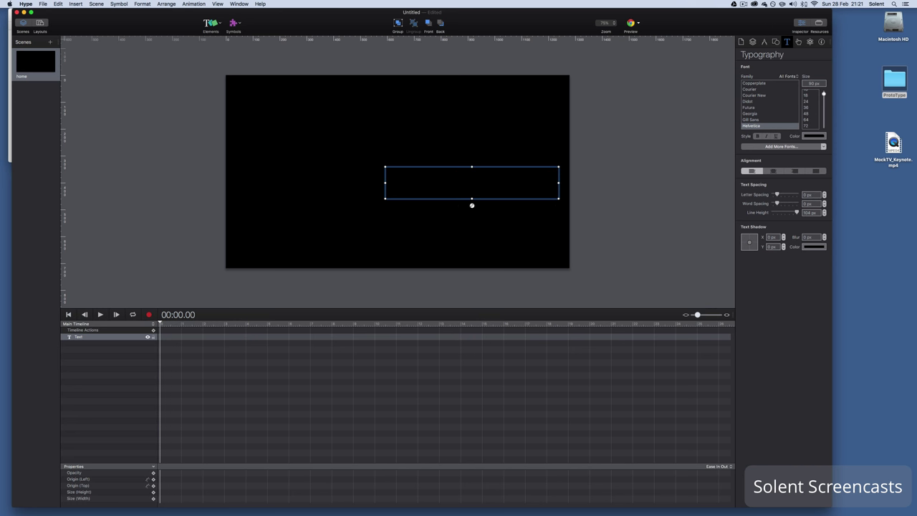
Color the ARCHIVE.ORG title white and center it horizontally in the upper part of the scene.
double_click(391, 186)
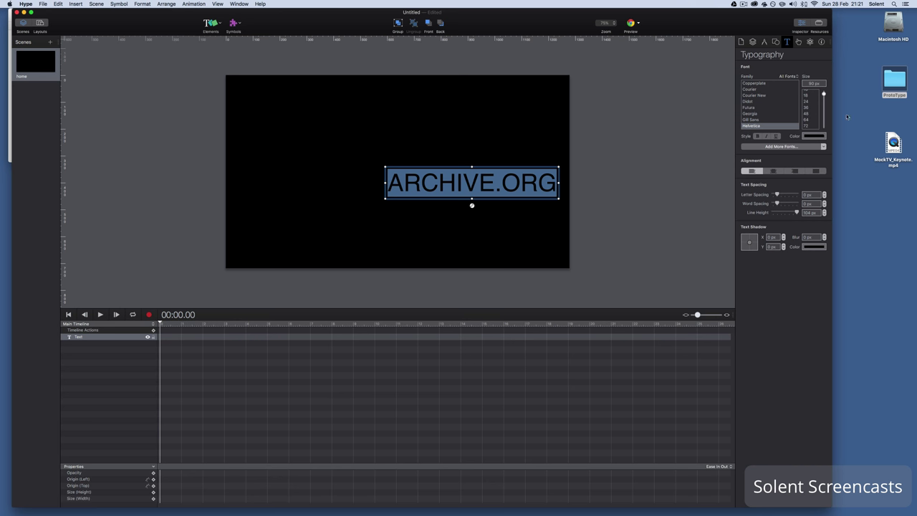
left_click(812, 136)
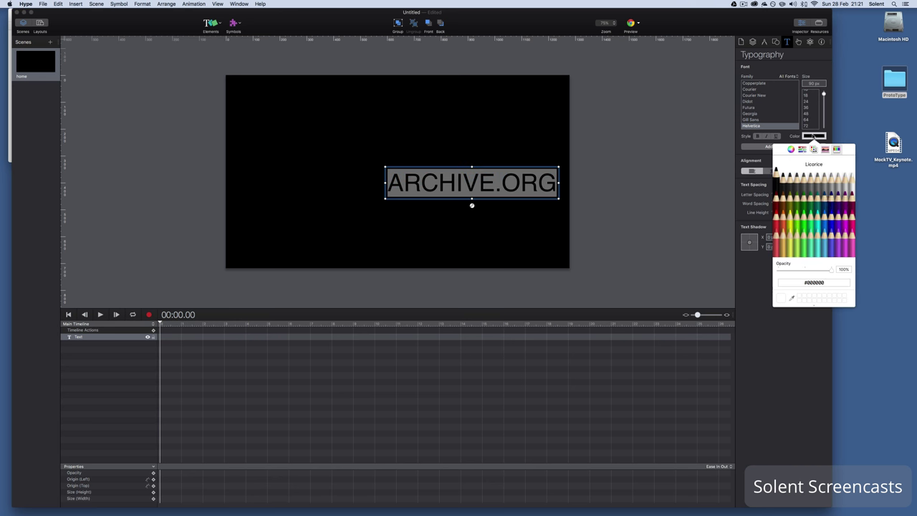
left_click(852, 190)
left_click(582, 197)
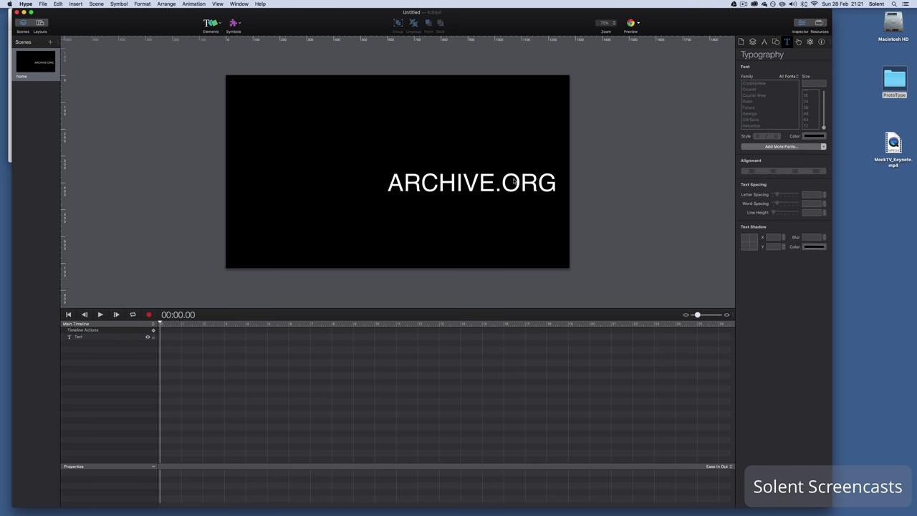
left_click_drag(477, 185, 403, 139)
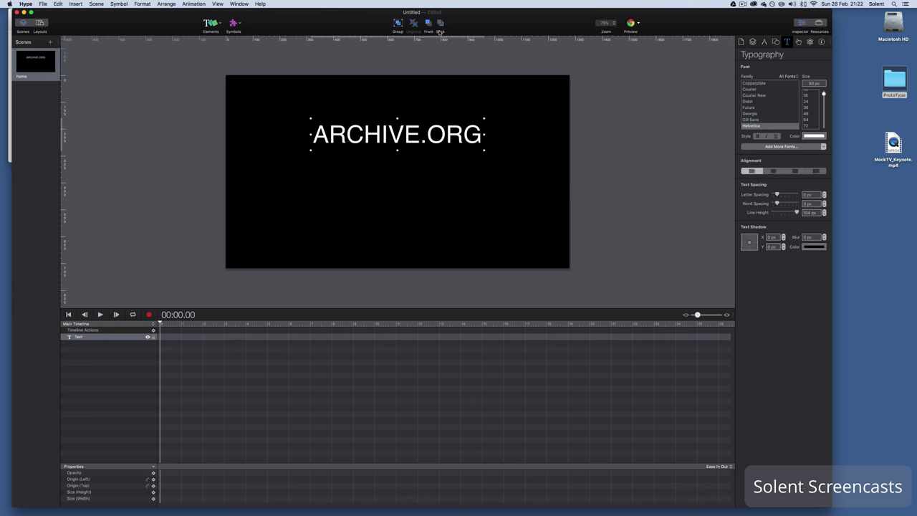
mouse_move(434, 41)
left_mouse_down()
mouse_move(432, 148)
mouse_move(440, 30)
left_mouse_up()
Import technology-music-sound-things.jpg from the ProtoType folder into the scene and check it in the resource library.
double_click(894, 81)
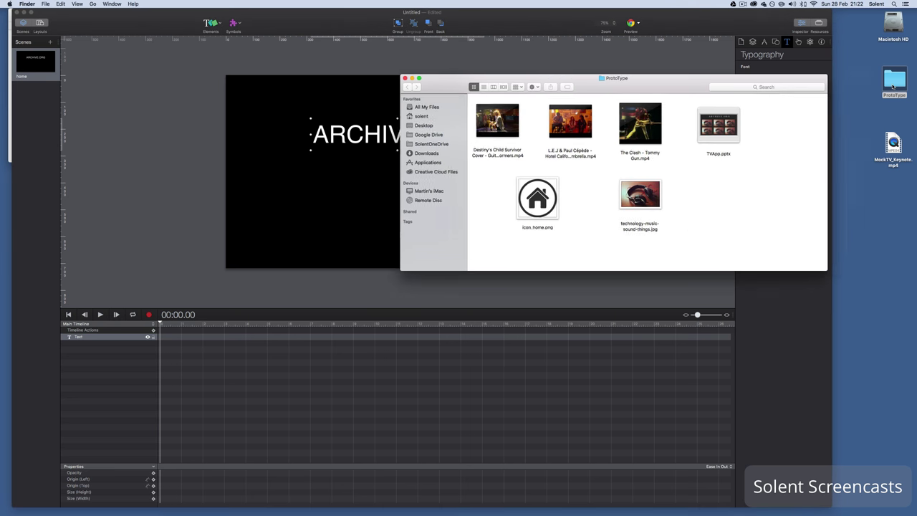
left_click_drag(637, 195, 289, 208)
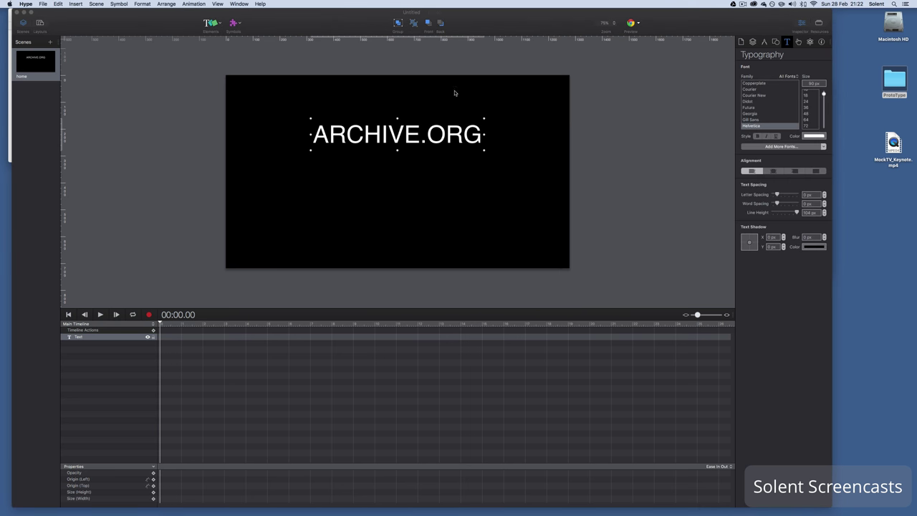
left_click(821, 24)
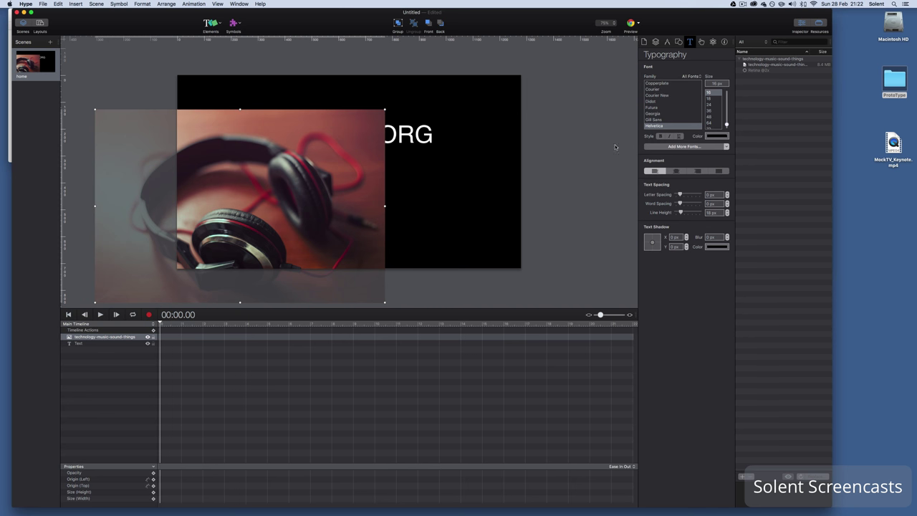
left_click(817, 25)
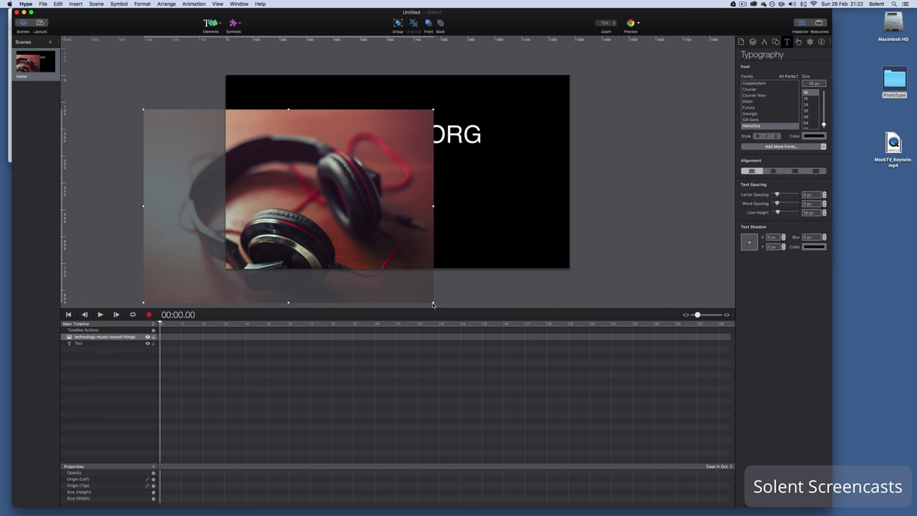
Shrink the headphones image to a thumbnail, move the title near the scene's upper edge, and place the thumbnail below the title's left end.
left_click_drag(375, 273, 202, 164)
left_click_drag(237, 158, 342, 206)
left_click(403, 130)
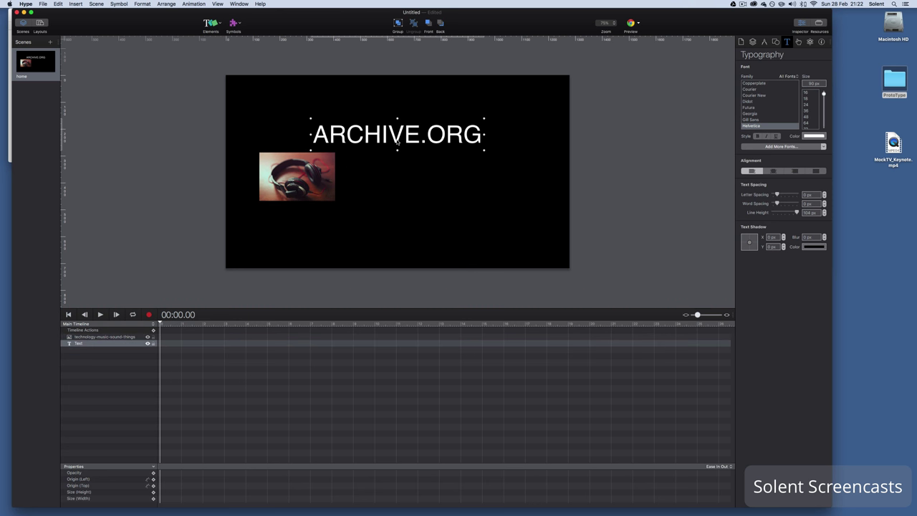
left_click_drag(402, 130, 402, 99)
left_click(316, 199)
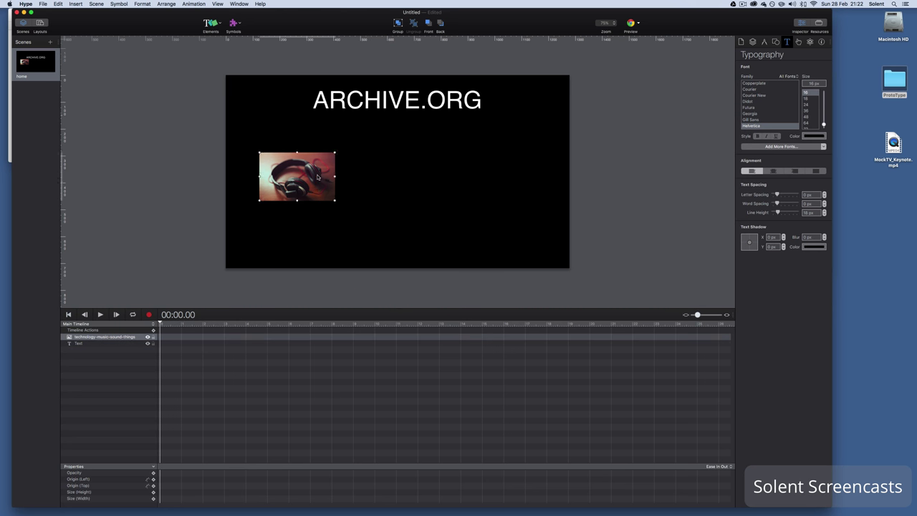
left_click_drag(317, 198, 318, 177)
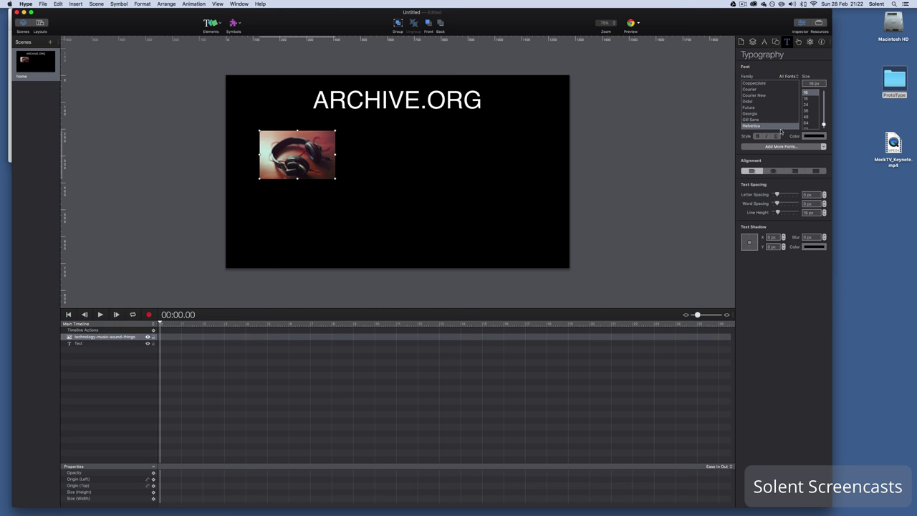
Give the headphones thumbnail a solid white (#FFFFFF) border 2 px wide.
left_click(776, 42)
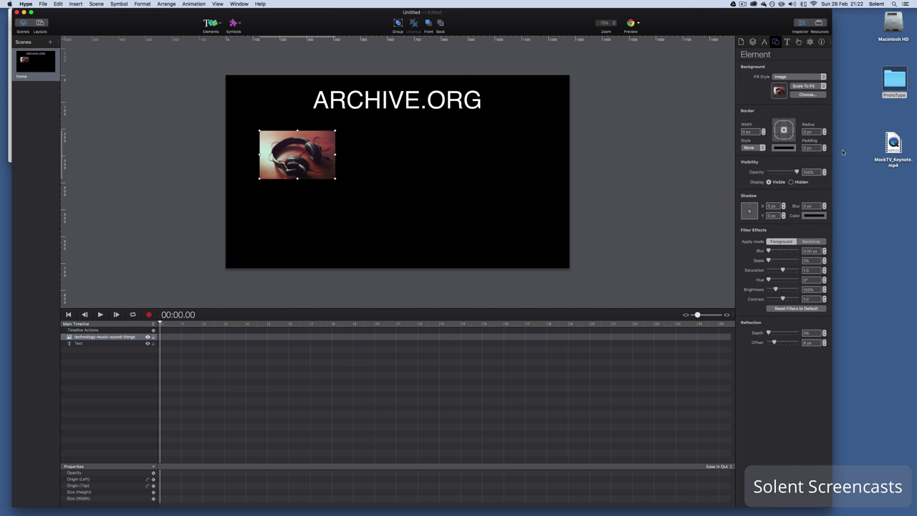
left_click(783, 148)
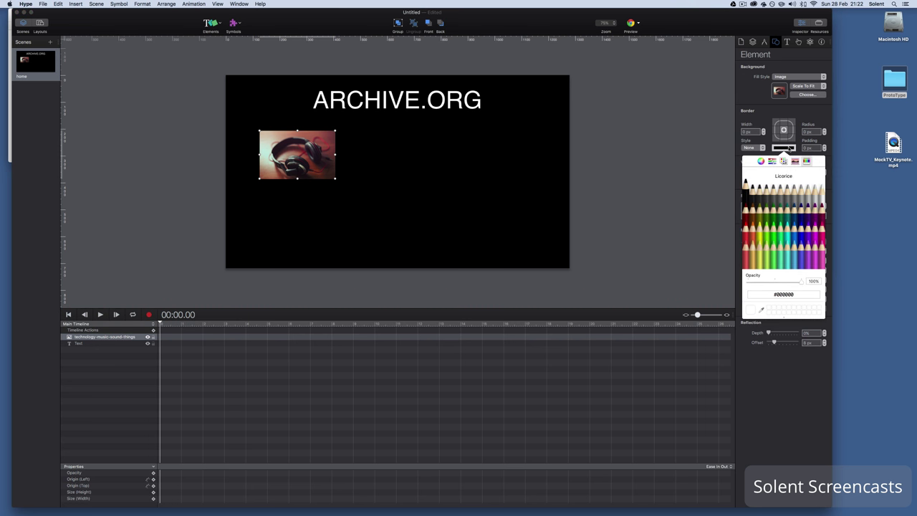
left_click(822, 187)
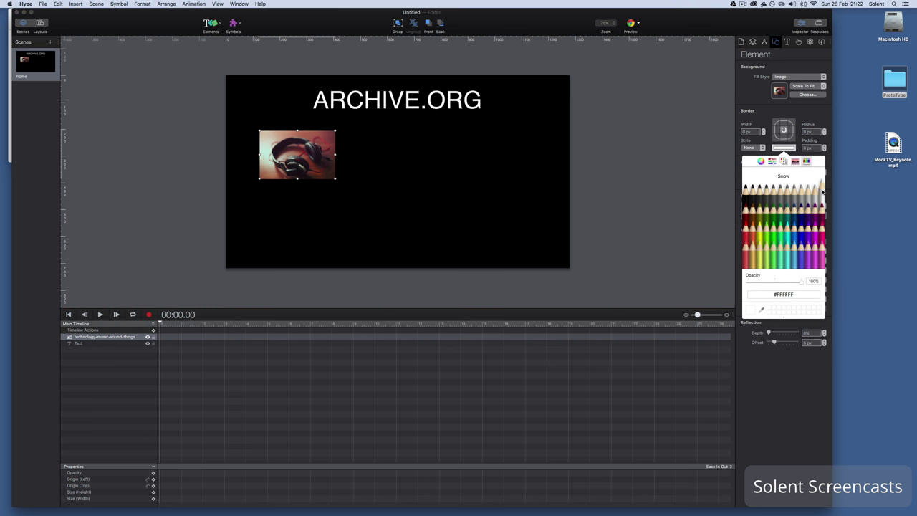
left_click(763, 132)
left_click(763, 130)
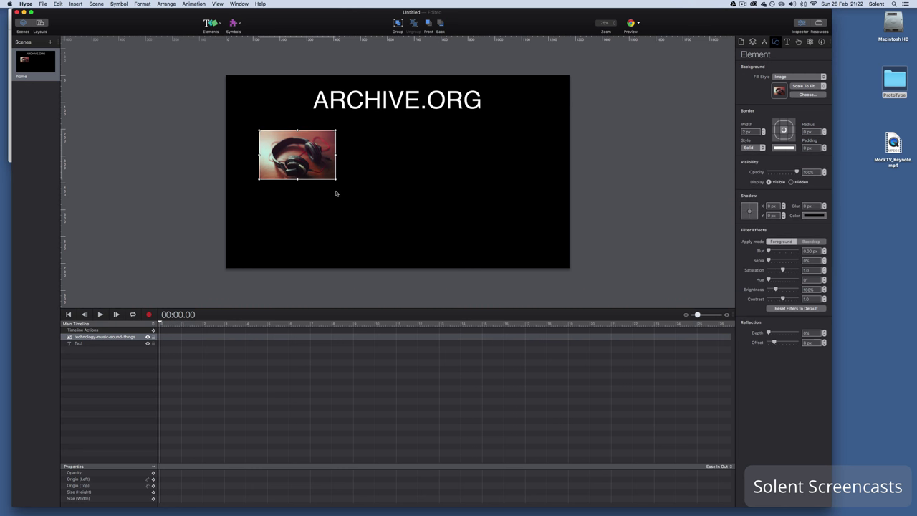
Duplicate the bordered headphones thumbnail twice to form a row of three evenly spaced images below the title.
left_click_drag(313, 171, 502, 170)
left_click(419, 173)
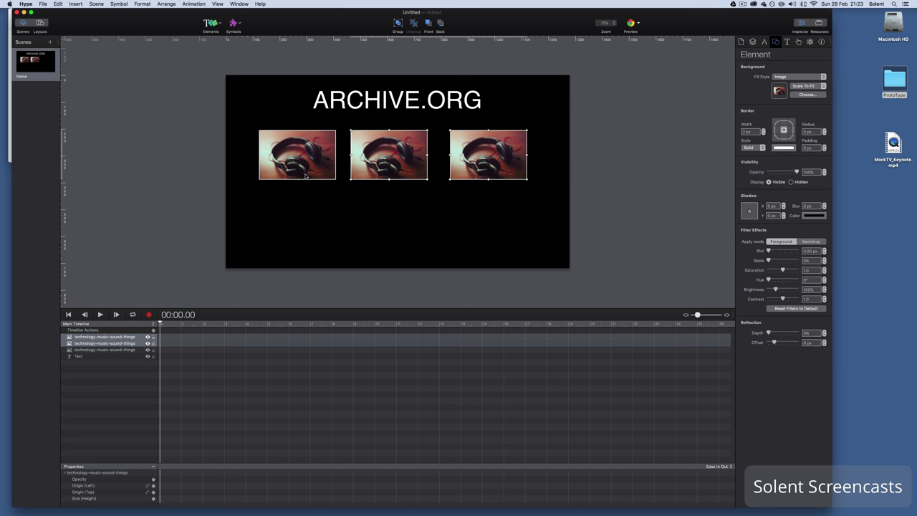
left_click(306, 177, "shift")
left_click(539, 148)
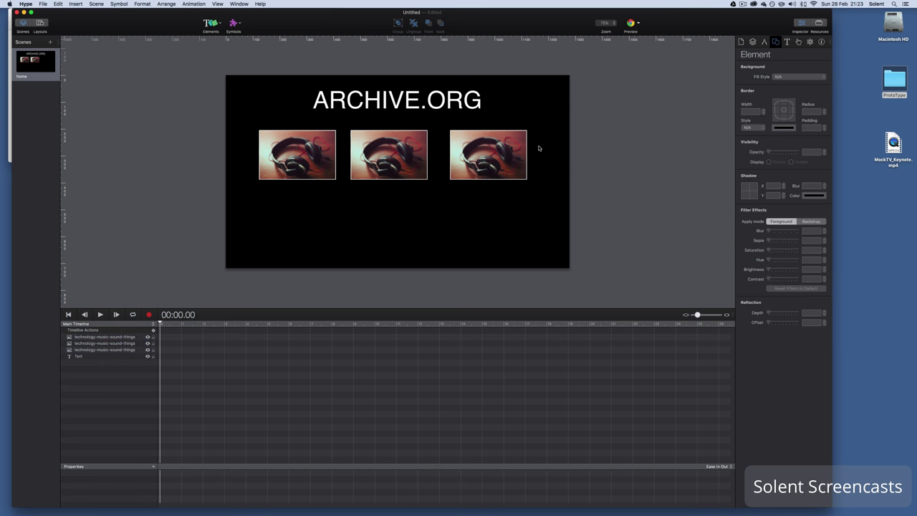
left_click_drag(520, 155, 511, 154)
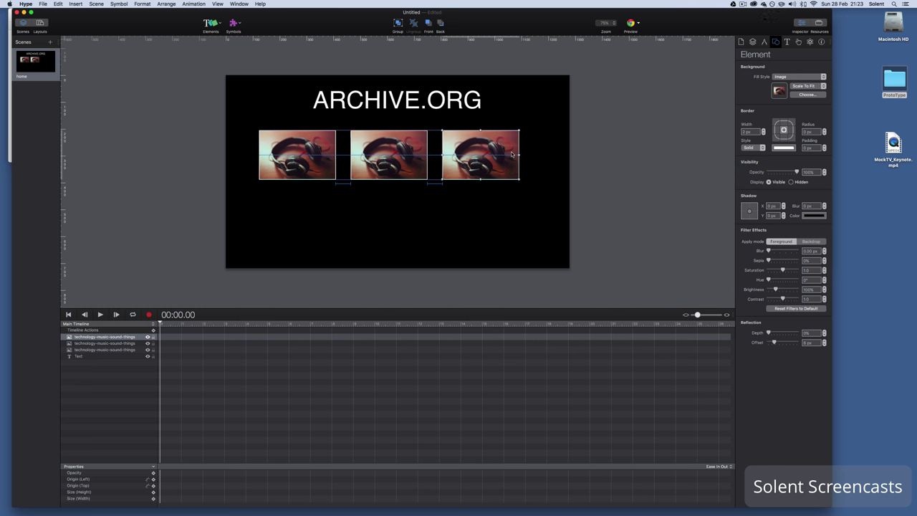
Duplicate the three-thumbnail row directly below itself and center both rows horizontally in the home scene.
left_click(388, 178, "shift")
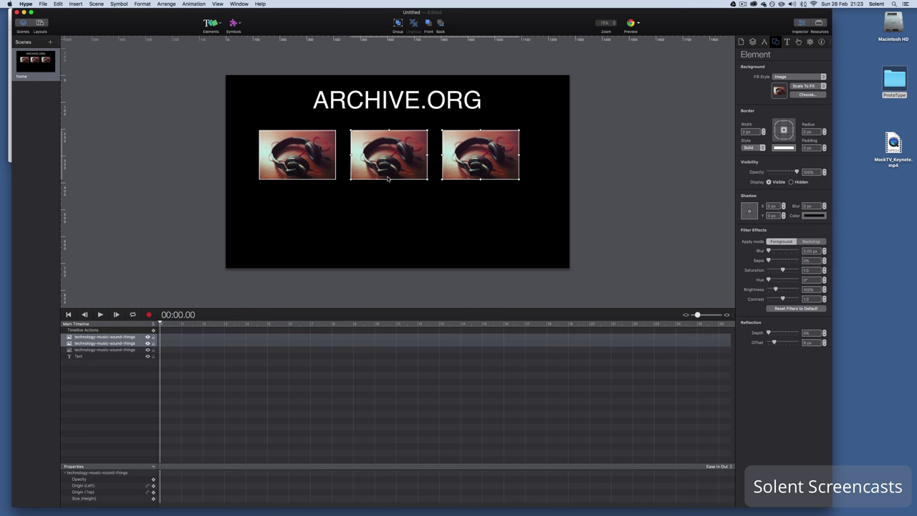
left_click(314, 178, "shift")
left_click(386, 167, "shift")
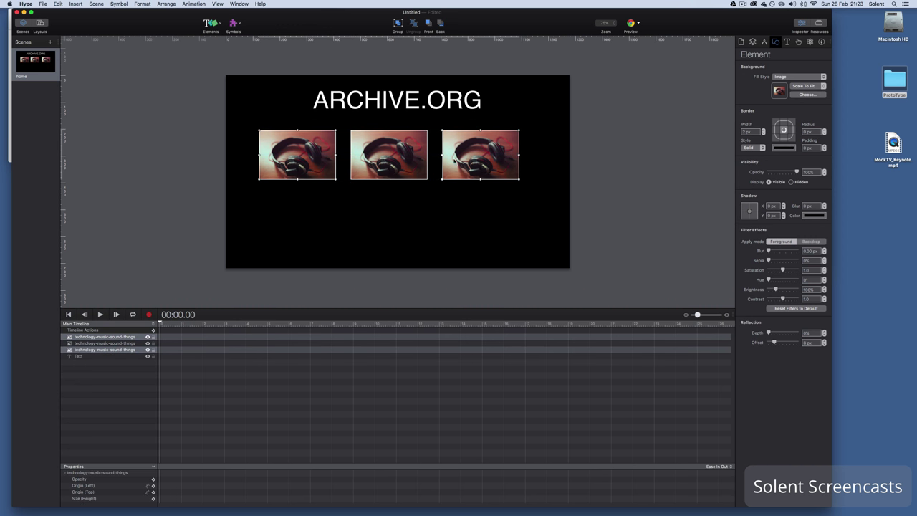
left_click(394, 164, "shift")
left_click_drag(468, 159, 477, 212)
left_click_drag(477, 255, 478, 214)
left_click(578, 170)
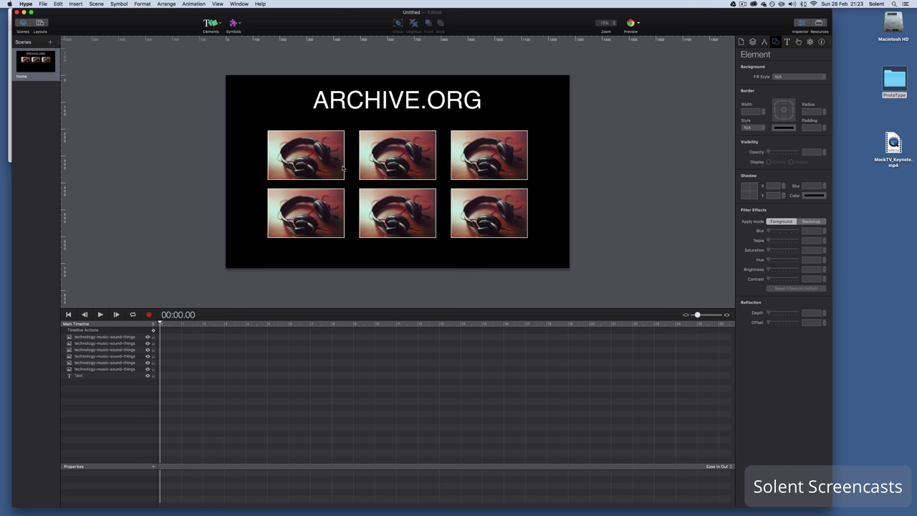
Add a new scene after home, enlarge the scene thumbnails, and set the new scene's background color to black (#000000).
left_click(43, 75)
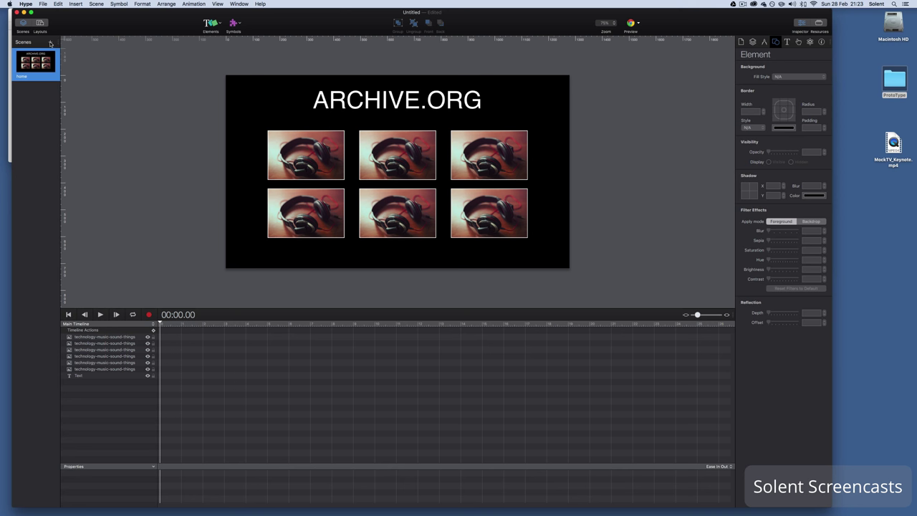
left_click(50, 42)
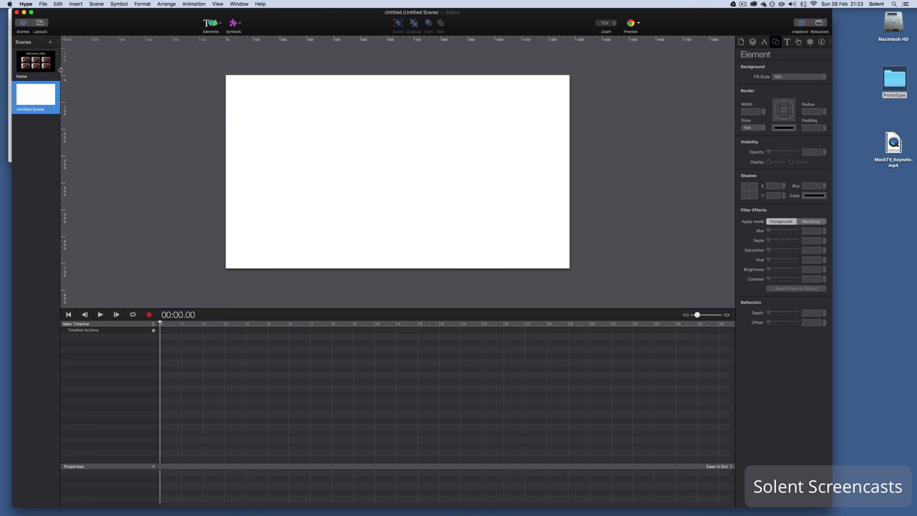
left_click_drag(61, 70, 108, 69)
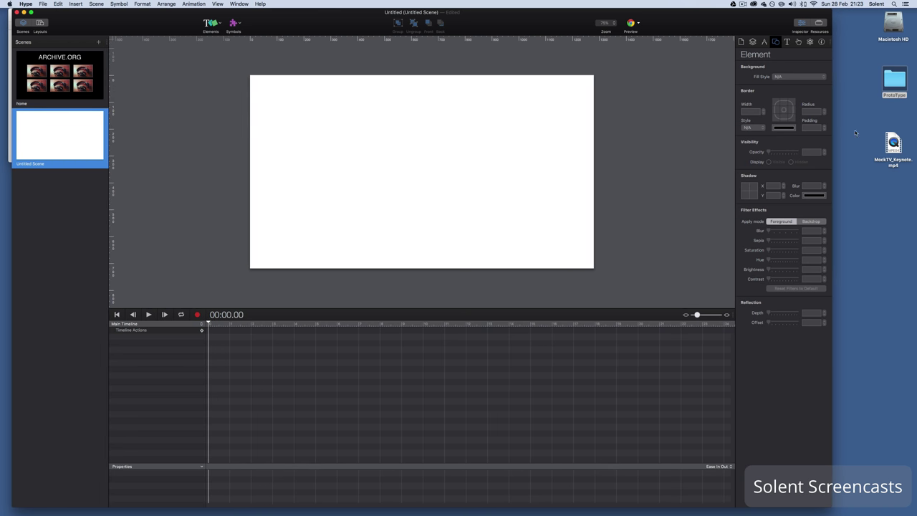
left_click(752, 42)
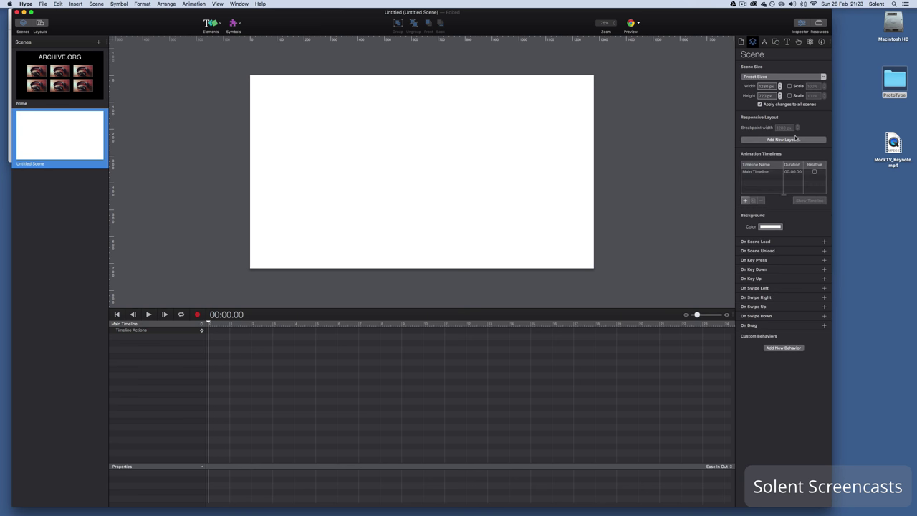
left_click(765, 228)
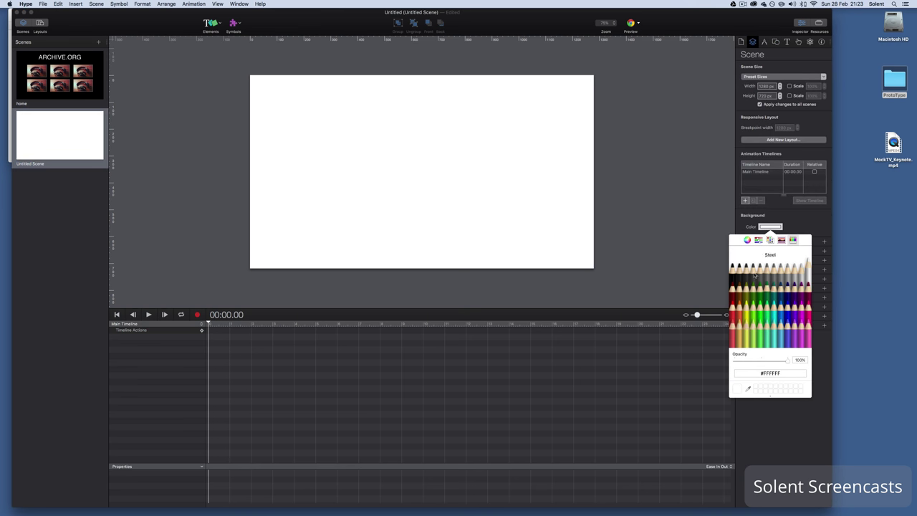
left_click(732, 270)
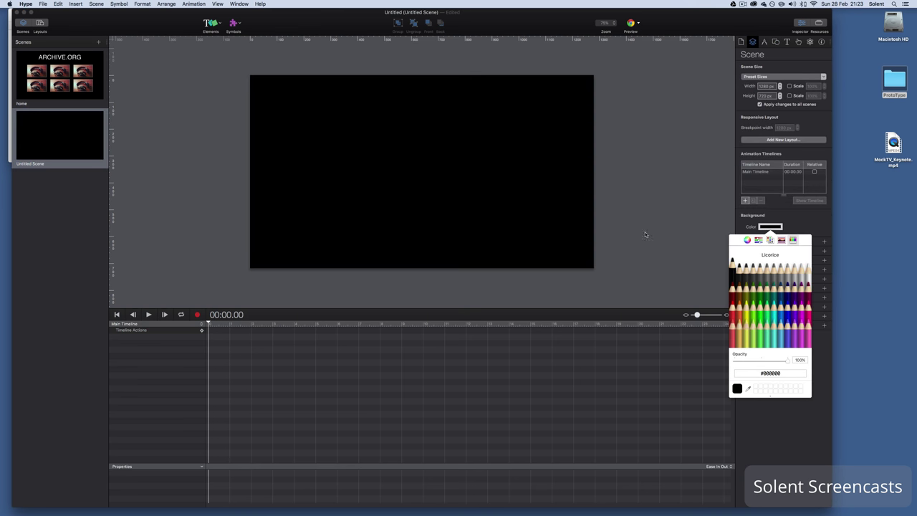
Rename the new black scene as video1.
double_click(47, 165)
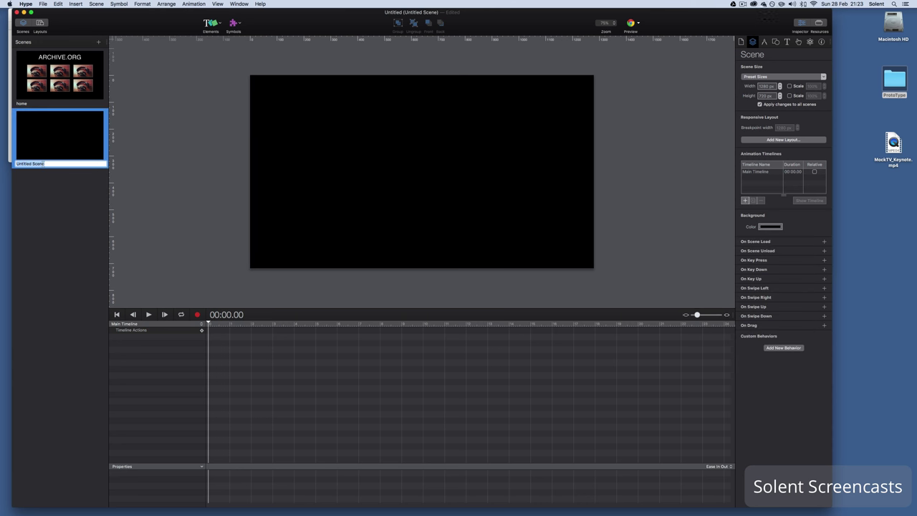
type("video1")
key("Return")
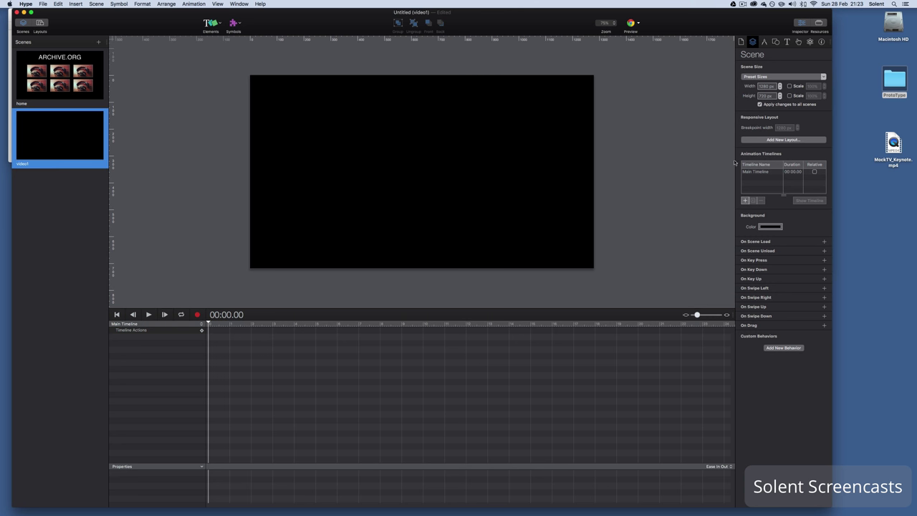
Add a Helvetica text element reading Archive.org to the video1 scene with a font size of 66 px.
left_click(787, 42)
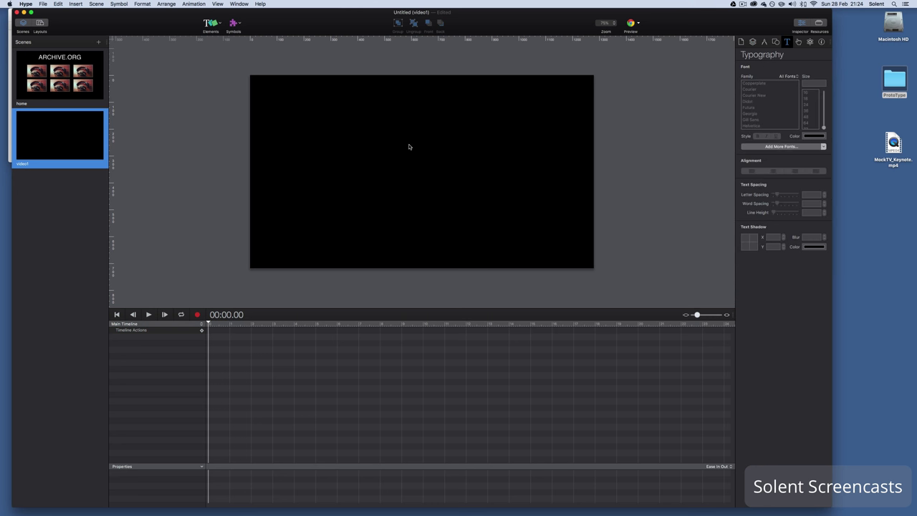
left_click(325, 120)
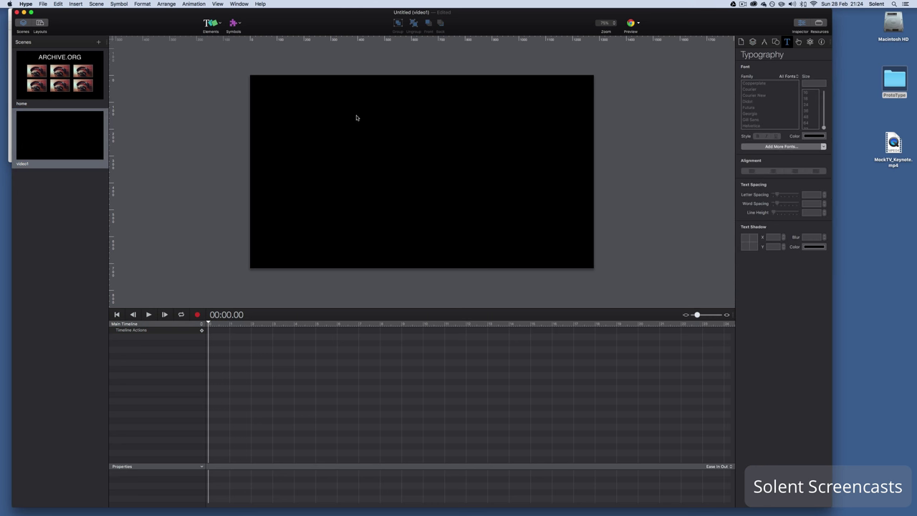
left_click(218, 25)
left_click(227, 32)
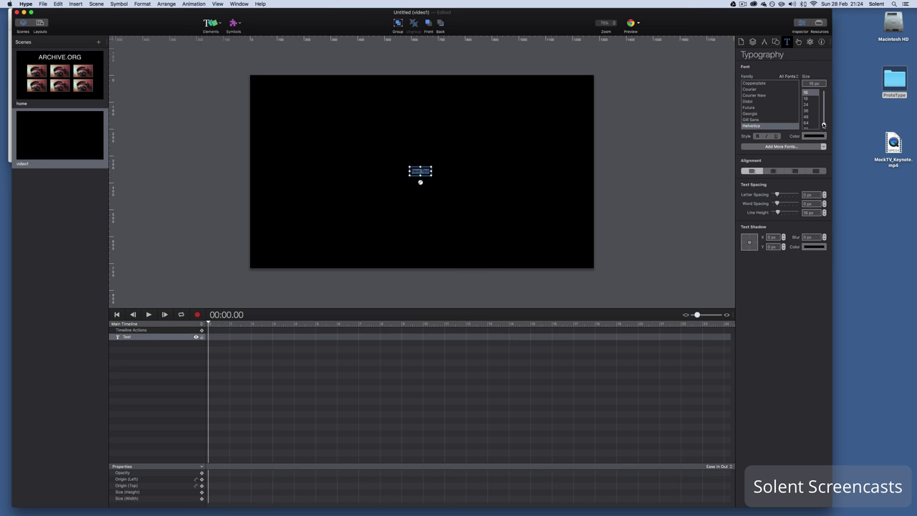
left_click_drag(825, 123, 824, 104)
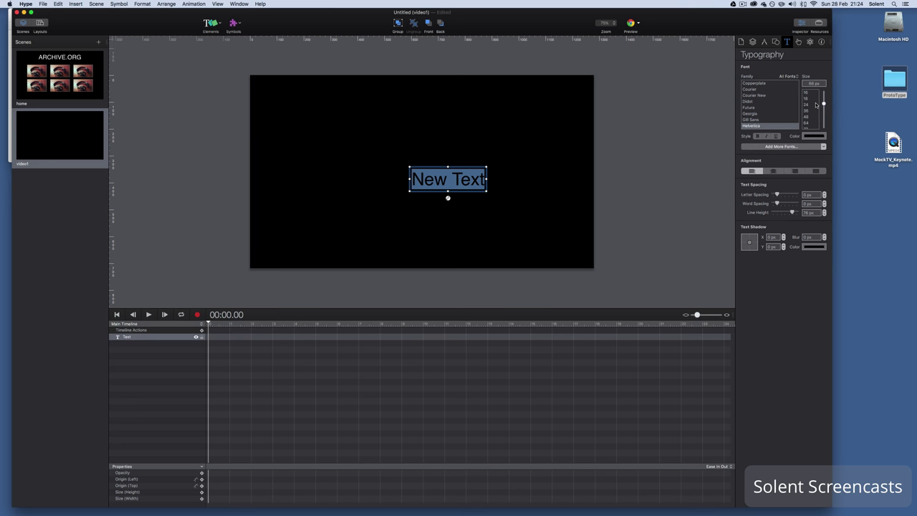
key("BackSpace")
type("Vi")
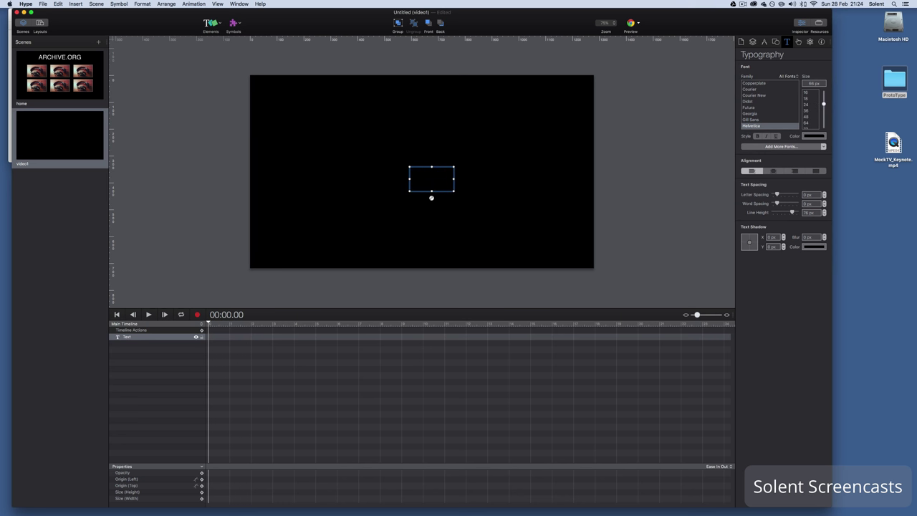
type("deo 1")
key("super+a")
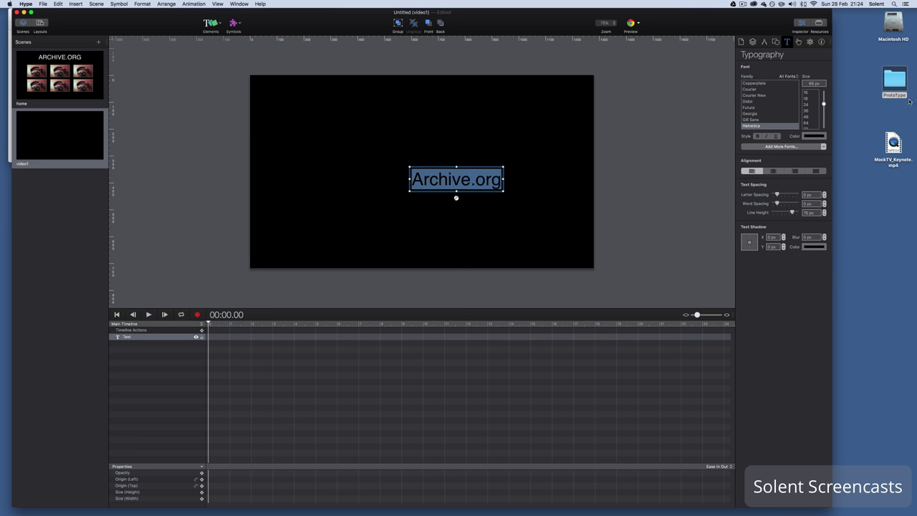
Color the Archive.org text in the video1 scene white.
left_click(814, 136)
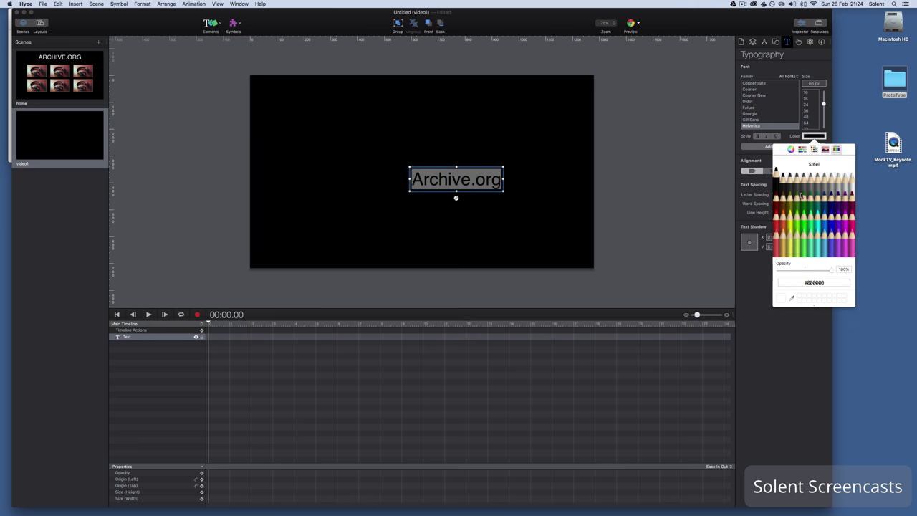
left_click(851, 177)
left_click(416, 221)
left_click(416, 221)
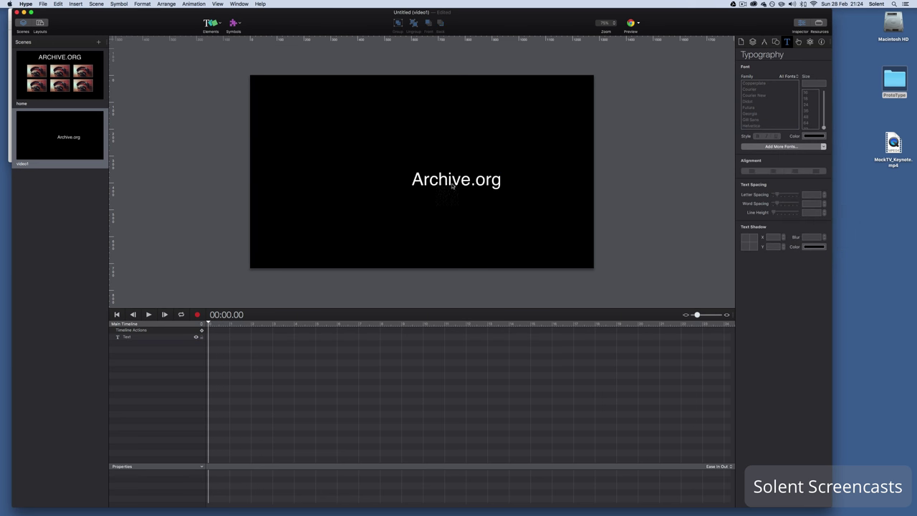
Place the Archive.org text in the scene's upper-left corner and a copy reading Video 1 level with it in the upper-right corner.
left_click_drag(452, 185, 531, 100)
double_click(531, 98)
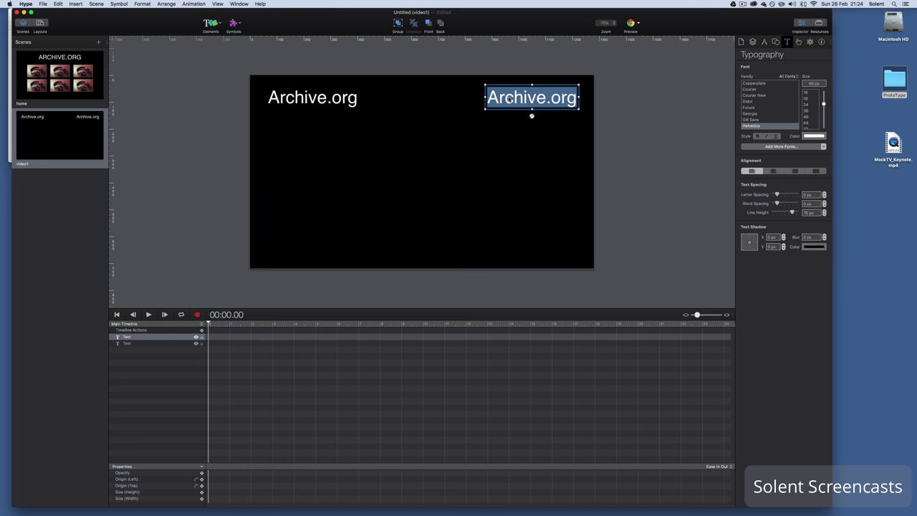
type("Video")
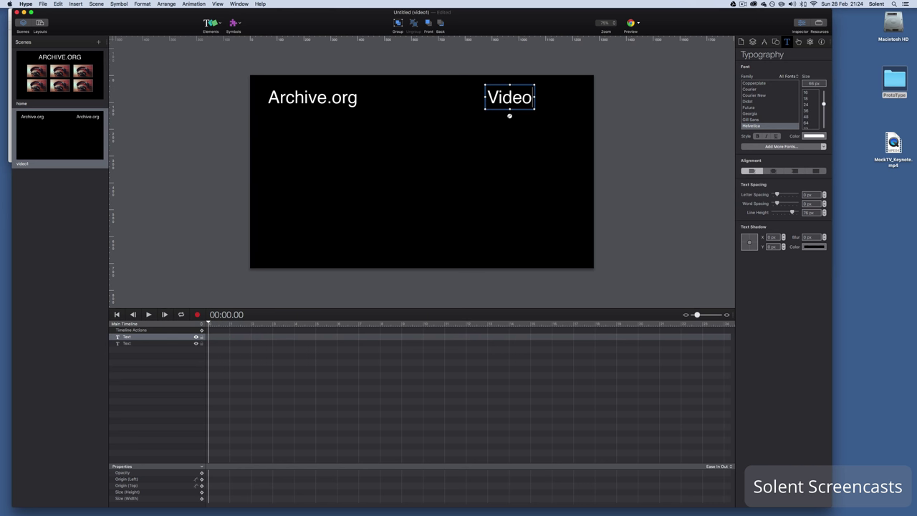
type(" 1")
left_click(513, 131)
left_click_drag(514, 102, 550, 101)
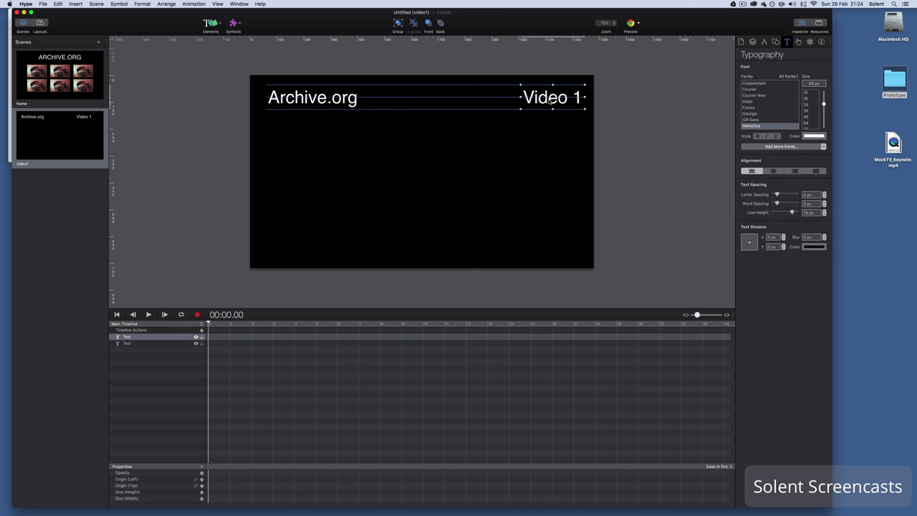
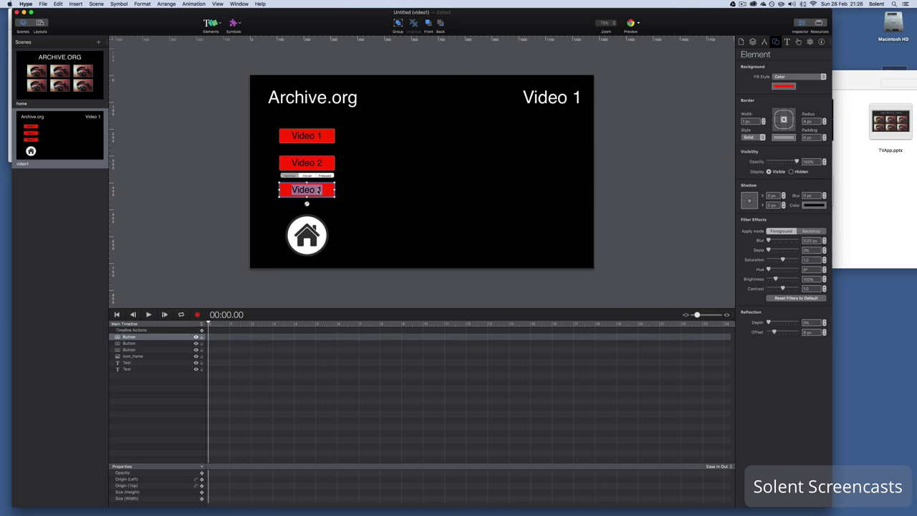
Label the lowest red button Video 3 and fill the Video 2 button with Spring green (#00F900).
double_click(318, 191)
type("3")
left_click(334, 165)
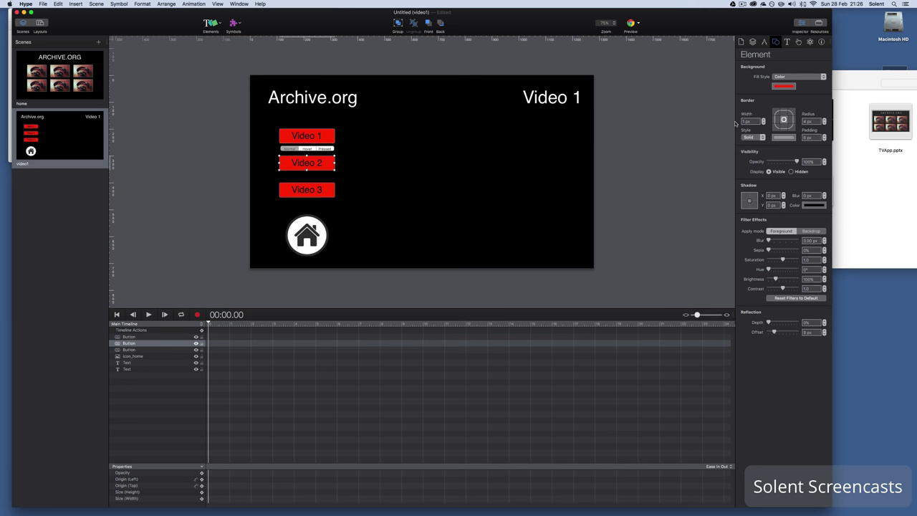
left_click(784, 86)
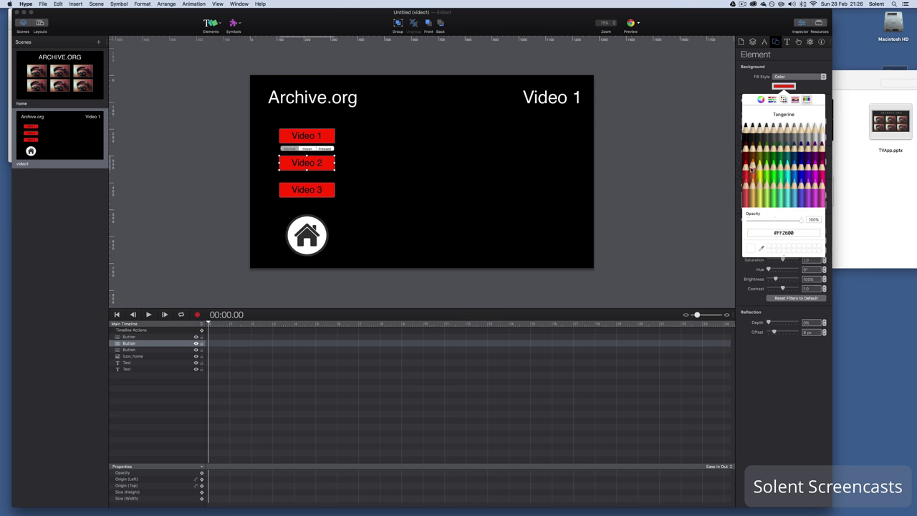
left_click(775, 168)
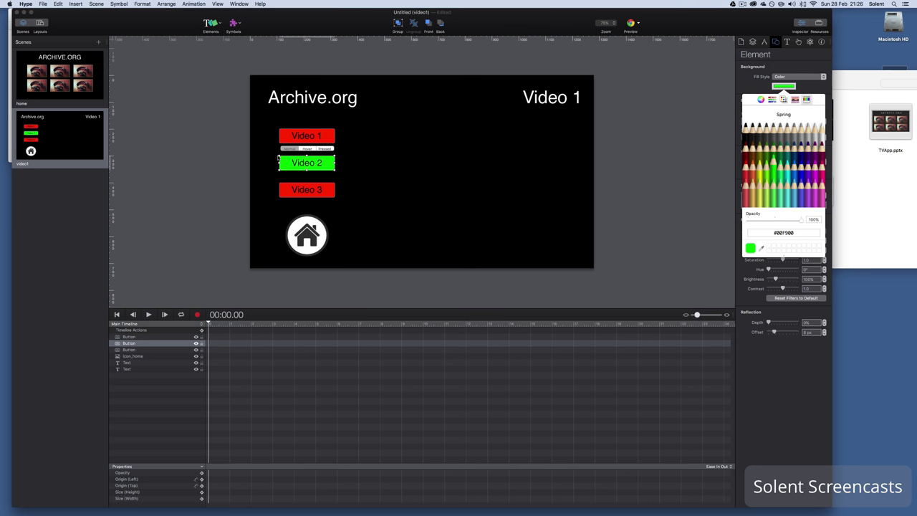
Fill the Video 3 button in the video1 scene with a bright blue color.
left_click(328, 198)
left_click(328, 197)
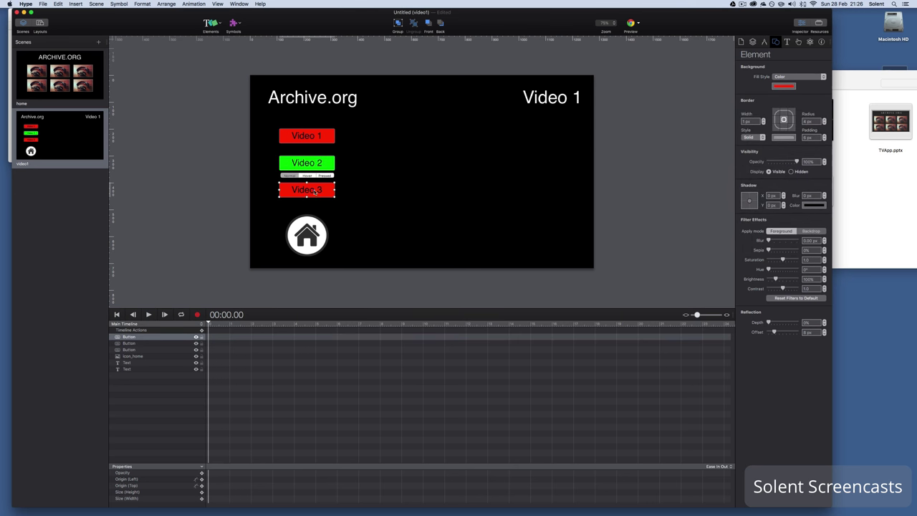
left_click(784, 86)
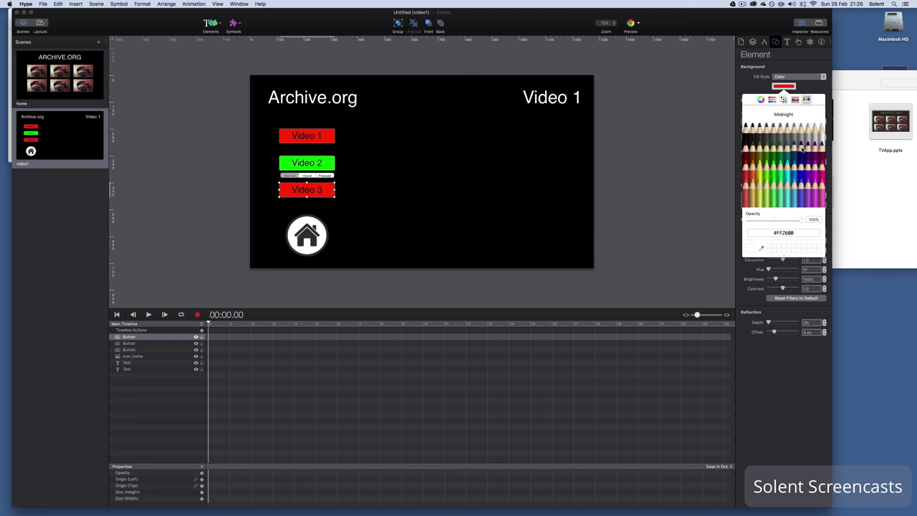
left_click(799, 170)
left_click(364, 206)
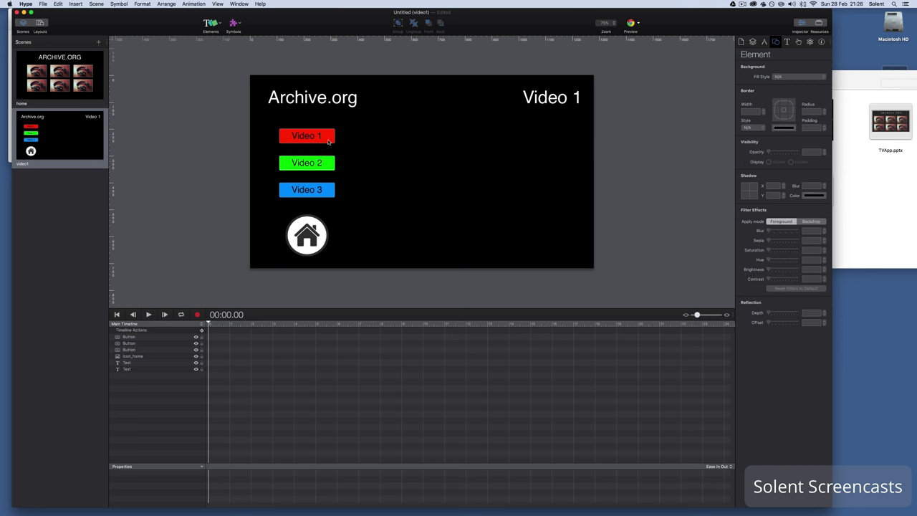
Import the Destiny's Child Survivor Cover MP4 into the video1 scene, shrink it and place it beside the three video buttons.
left_click(877, 204)
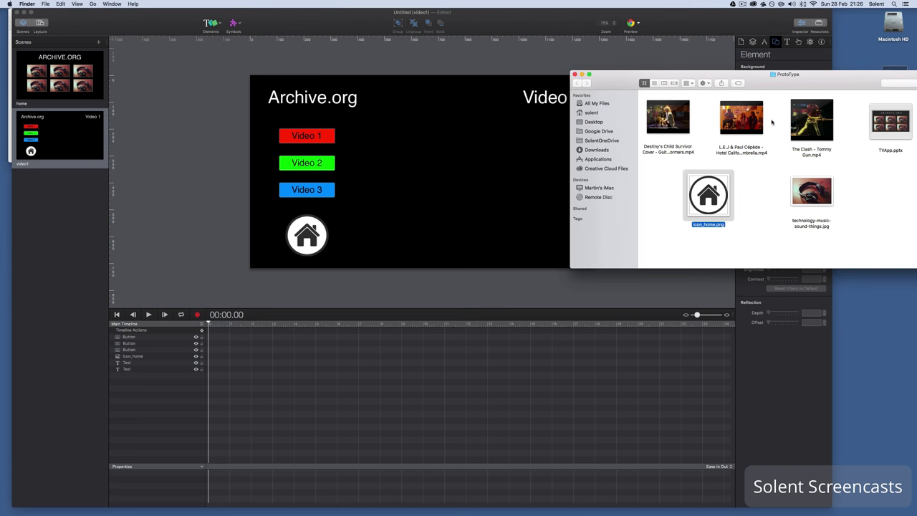
left_click_drag(668, 117, 435, 160)
left_click(434, 159)
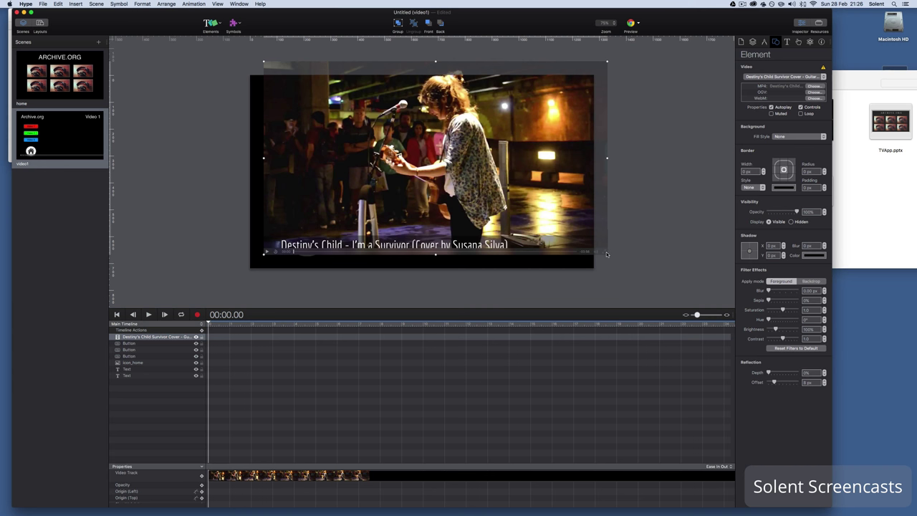
left_click_drag(606, 253, 457, 173)
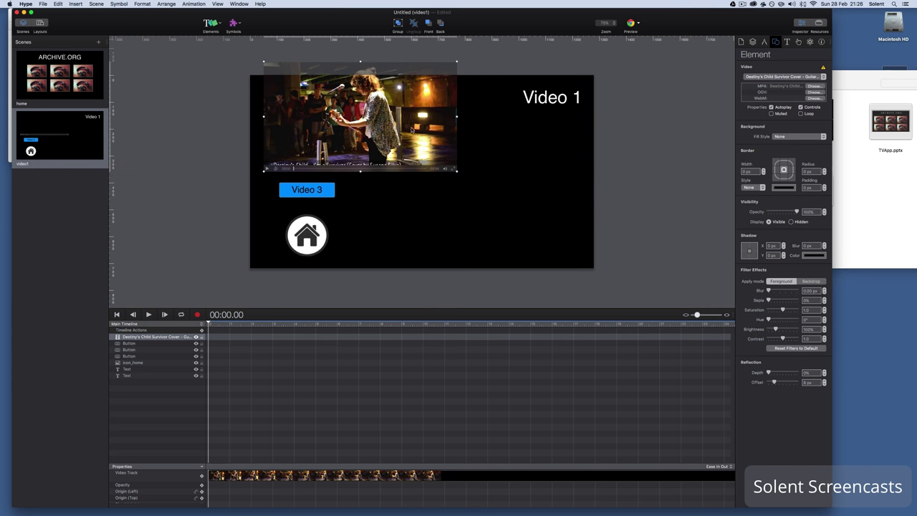
left_click_drag(411, 128, 527, 196)
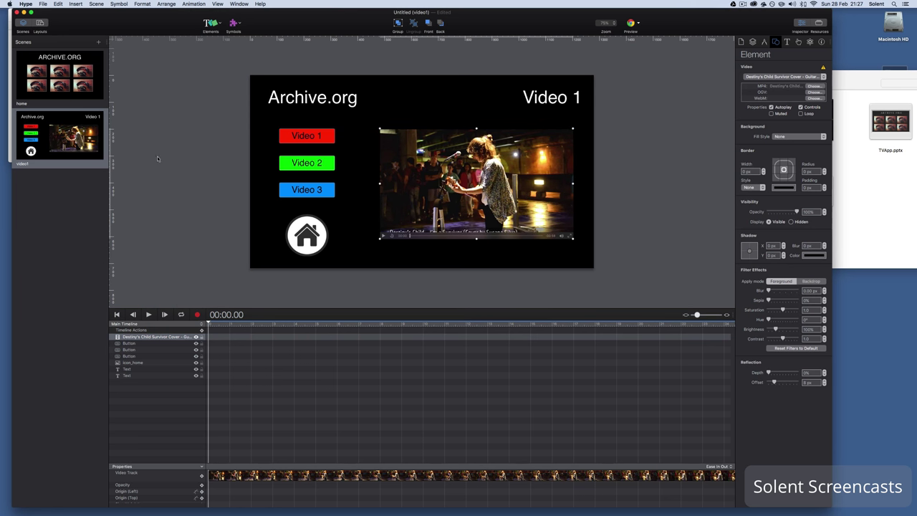
left_click(120, 158)
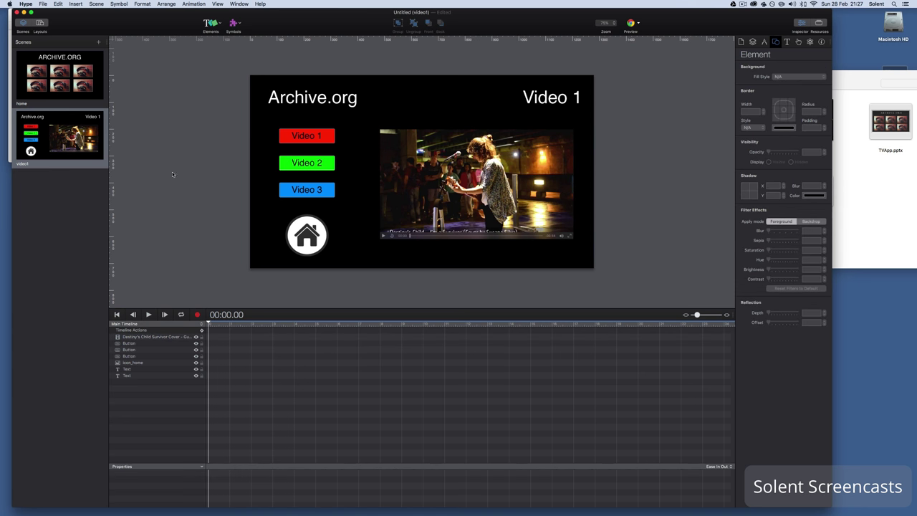
Duplicate the video1 scene and delete the Destiny's Child video from the copy.
left_click(74, 145)
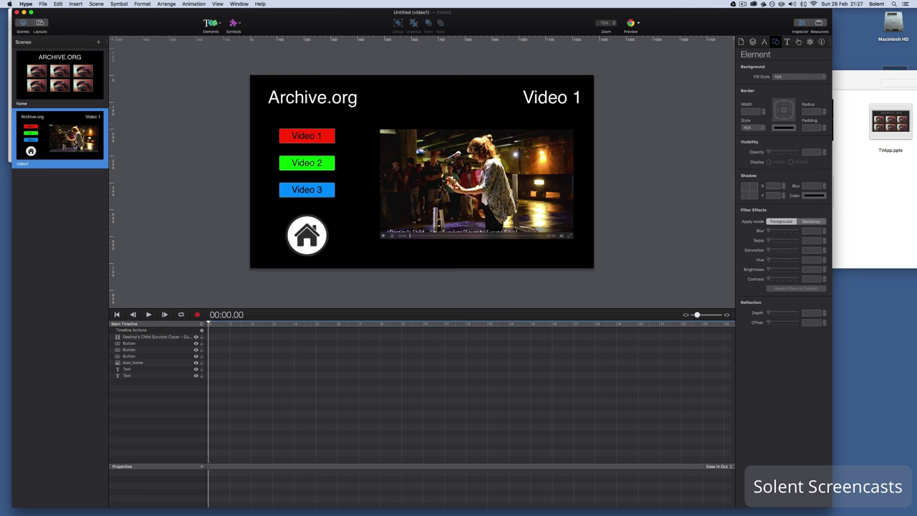
right_click(75, 145)
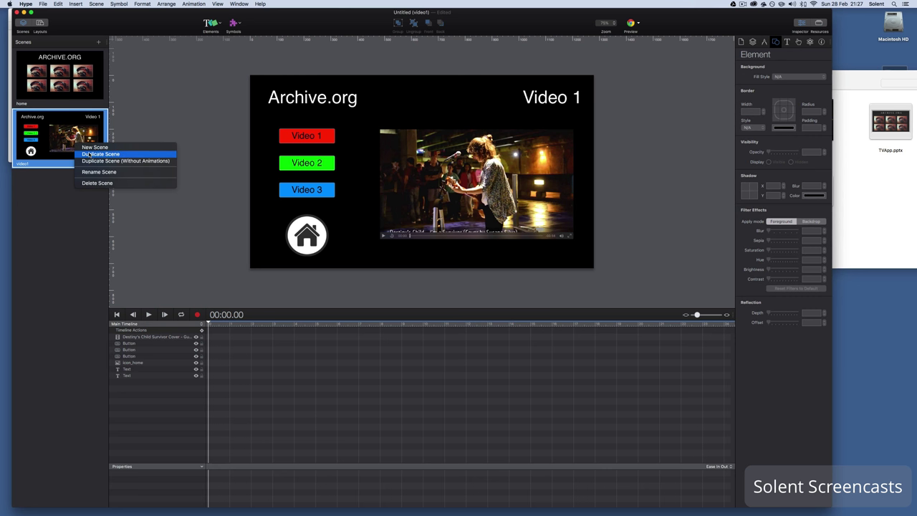
left_click(90, 154)
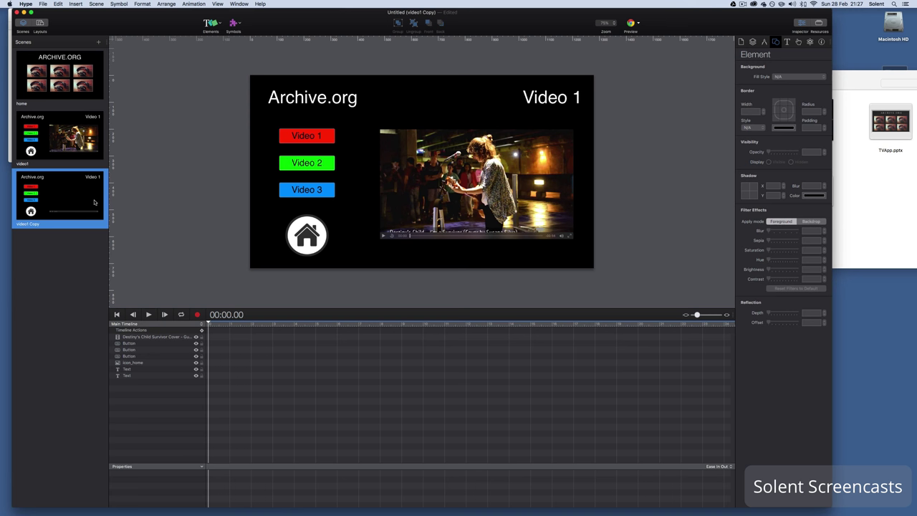
left_click(462, 167)
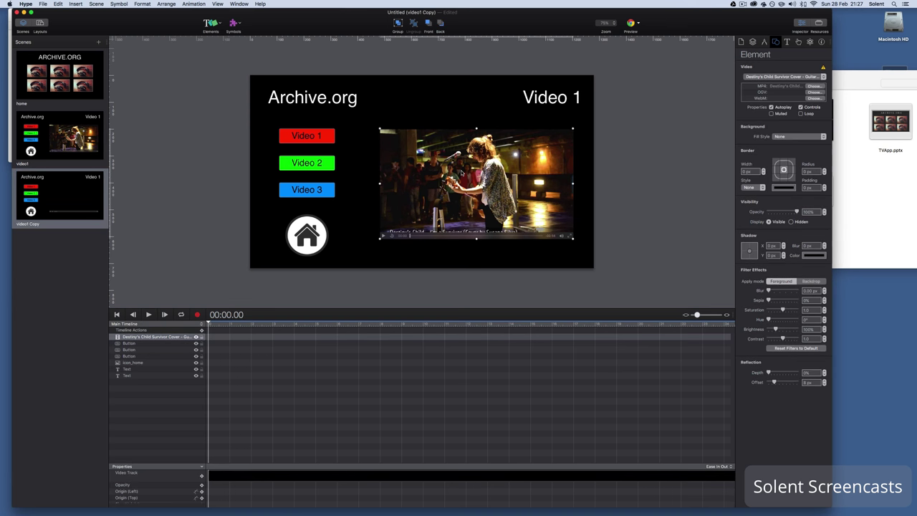
key("Delete")
Import the L.E.J Hotel California MP4 into the copied scene, shrink it and place it beside the video buttons.
left_click(867, 73)
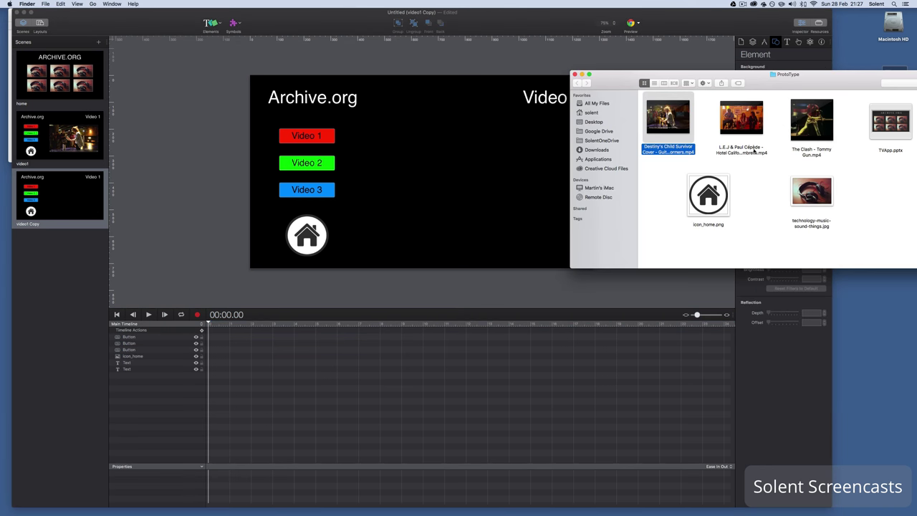
left_click_drag(744, 132, 461, 197)
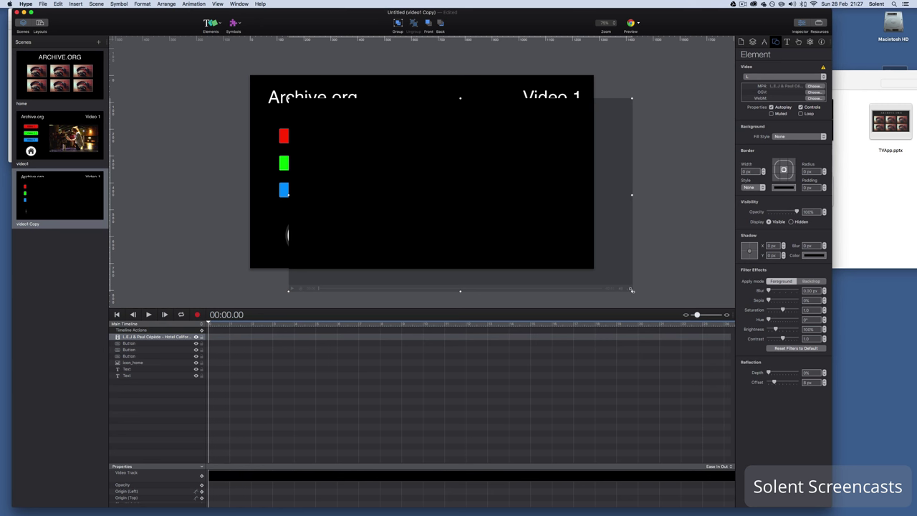
left_click_drag(631, 289, 495, 225)
left_click_drag(423, 179, 498, 204)
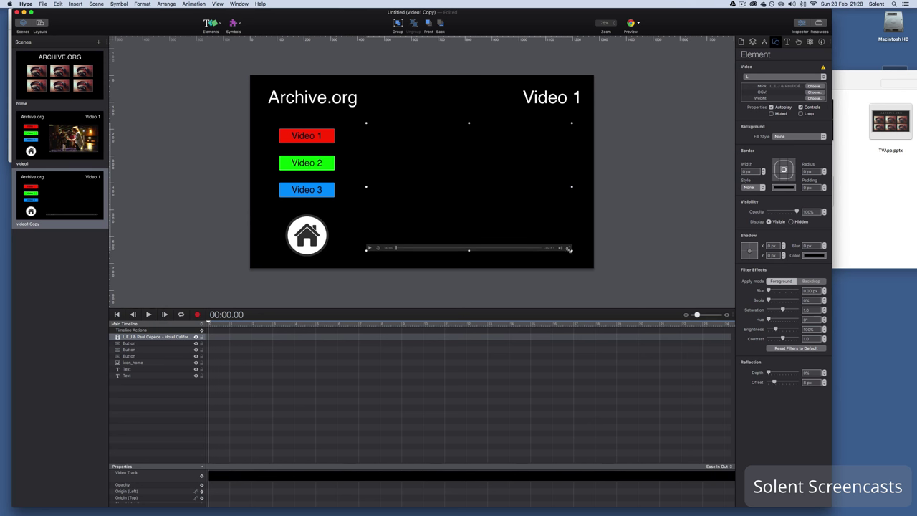
left_click_drag(568, 250, 558, 246)
left_click_drag(511, 213, 520, 215)
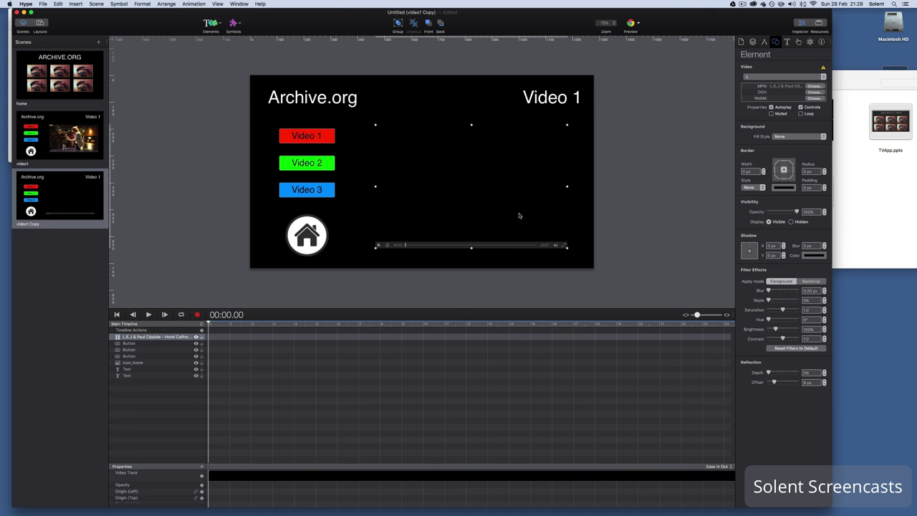
Change the copied scene's upper-right title to Video 2.
double_click(553, 111)
key("Right")
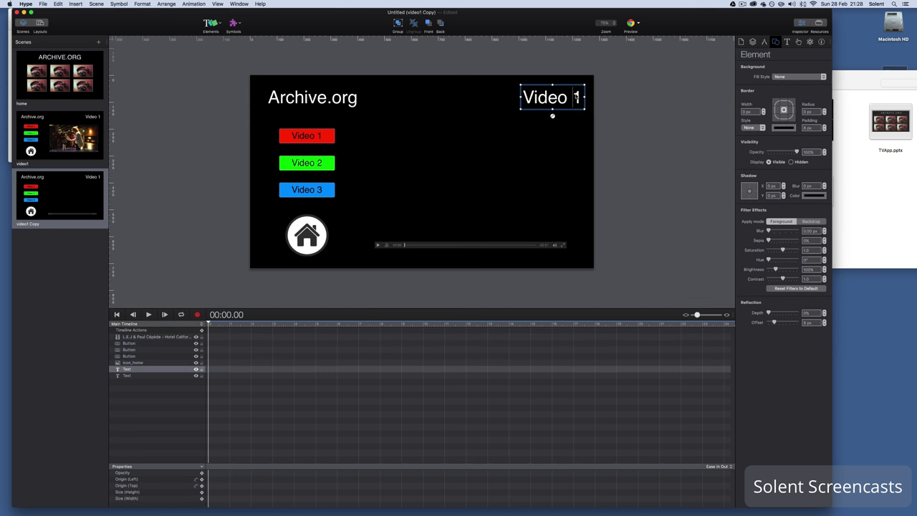
key("shift+Left")
type("2")
left_click(711, 124)
Duplicate the scene titled Video 2 and delete the Hotel California video from the new copy.
left_click(77, 202)
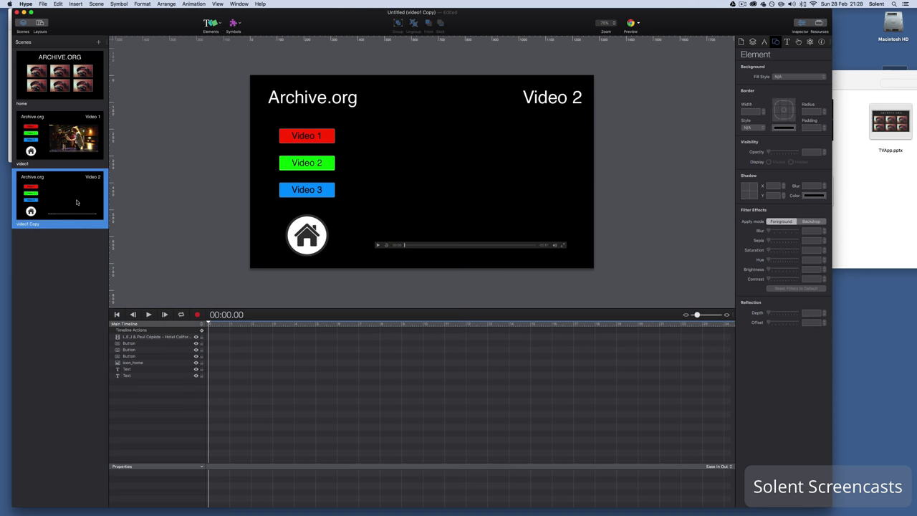
right_click(76, 202)
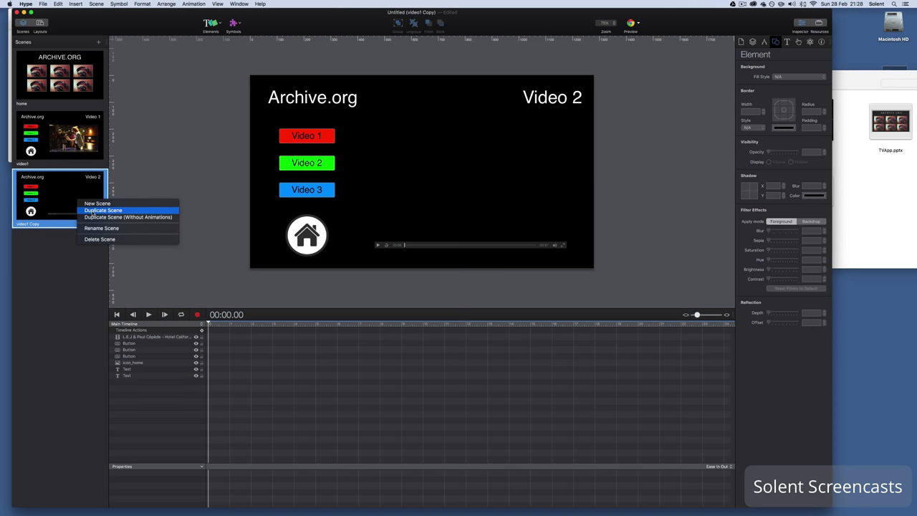
left_click(92, 210)
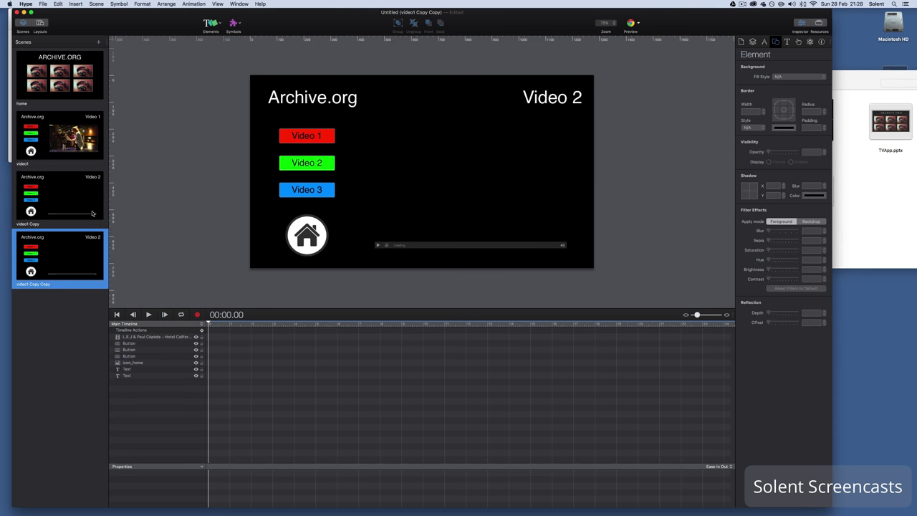
left_click(315, 234)
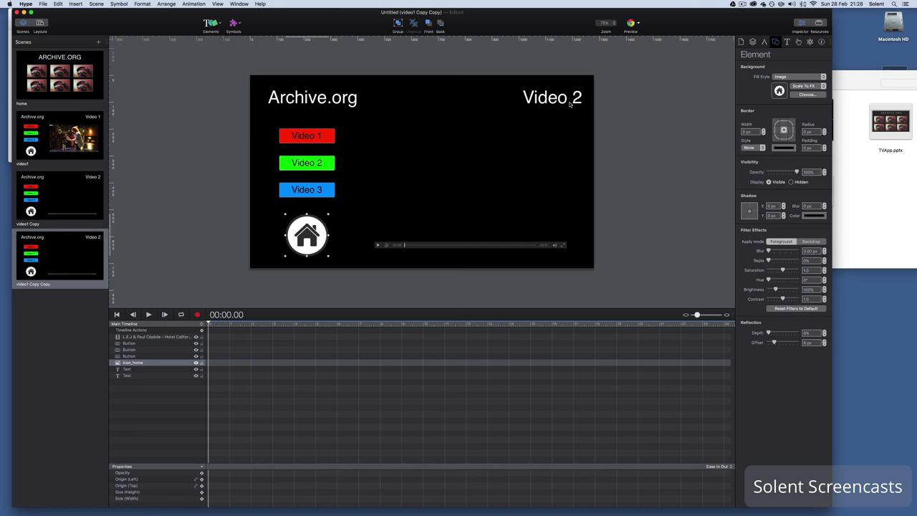
key("Tab")
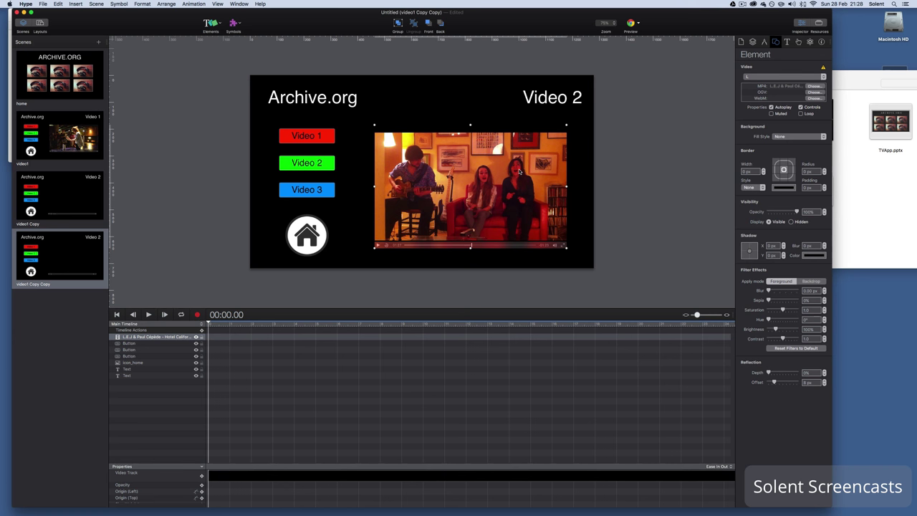
key("Delete")
Change the newest scene's upper-right title to Video 3.
left_click(577, 100)
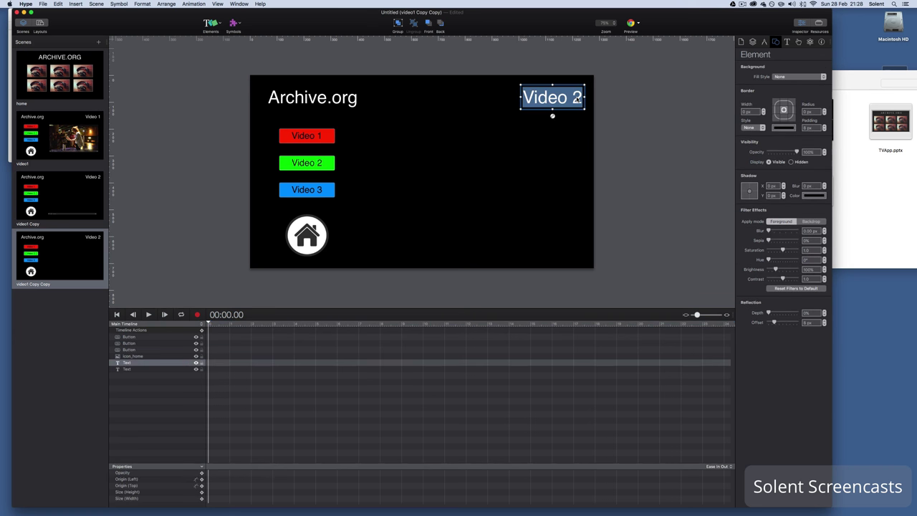
left_click(577, 100)
double_click(577, 100)
type("3")
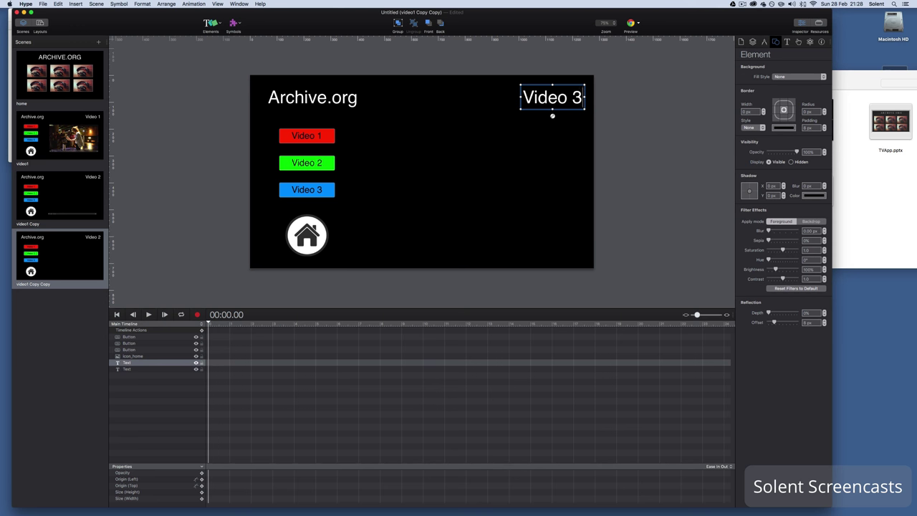
left_click(623, 120)
Import The Clash - Tommy Gun MP4 into the Video 3 scene, enlarge it and position it beside the video buttons.
left_click(874, 215)
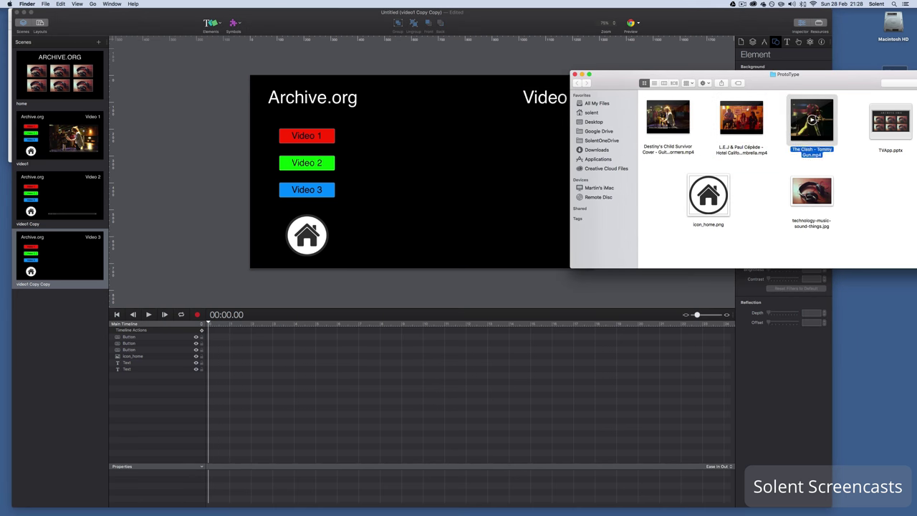
left_click_drag(815, 118, 453, 195)
left_click(453, 194)
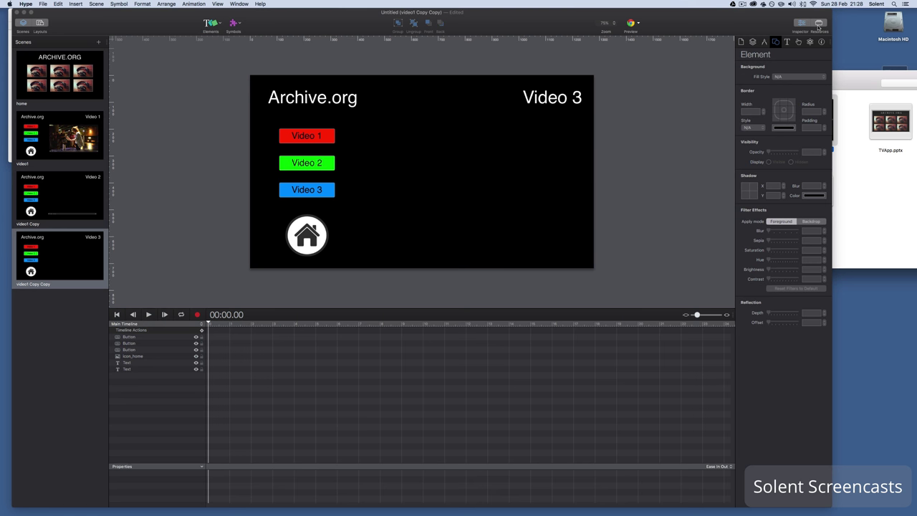
key("super+v")
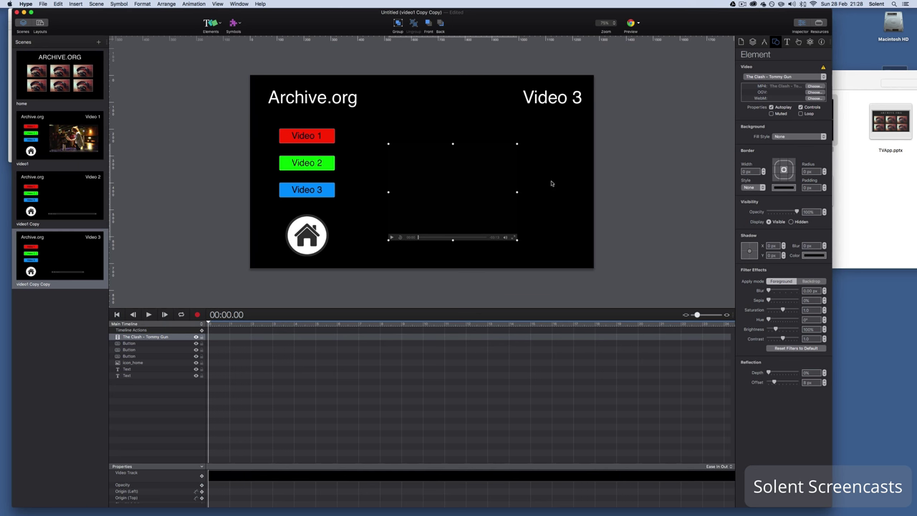
mouse_move(473, 218)
left_mouse_down()
mouse_move(484, 194)
mouse_move(481, 206)
left_mouse_up()
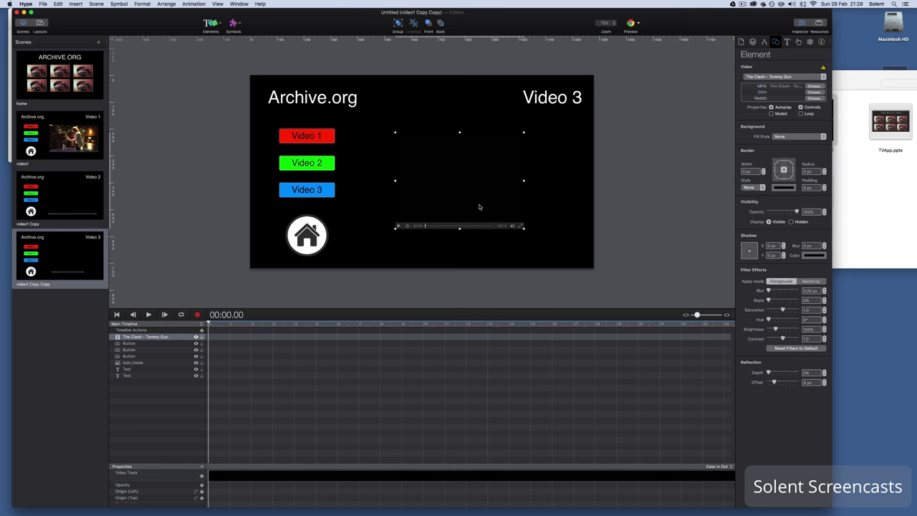
left_click_drag(524, 227, 551, 245)
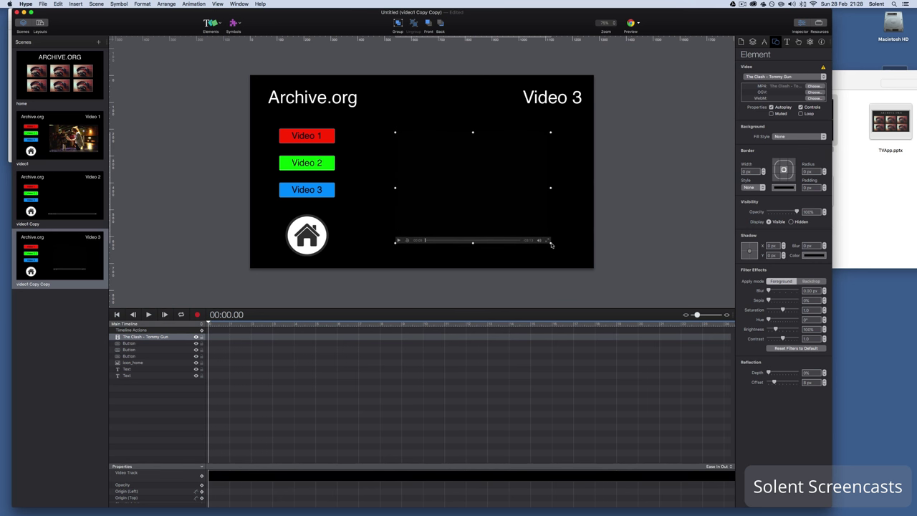
left_click_drag(508, 202, 508, 197)
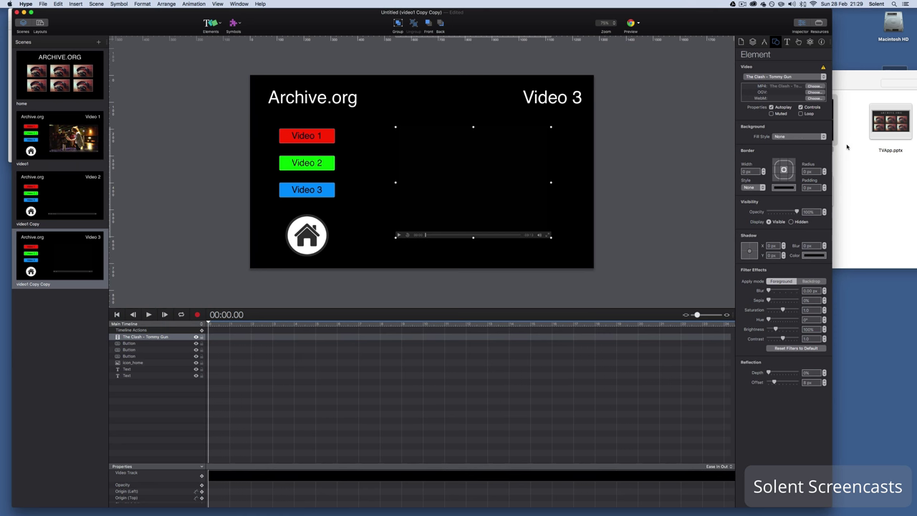
Give the Tommy Gun video a 2 px solid white (Snow) border and turn off its Autoplay.
left_click(783, 188)
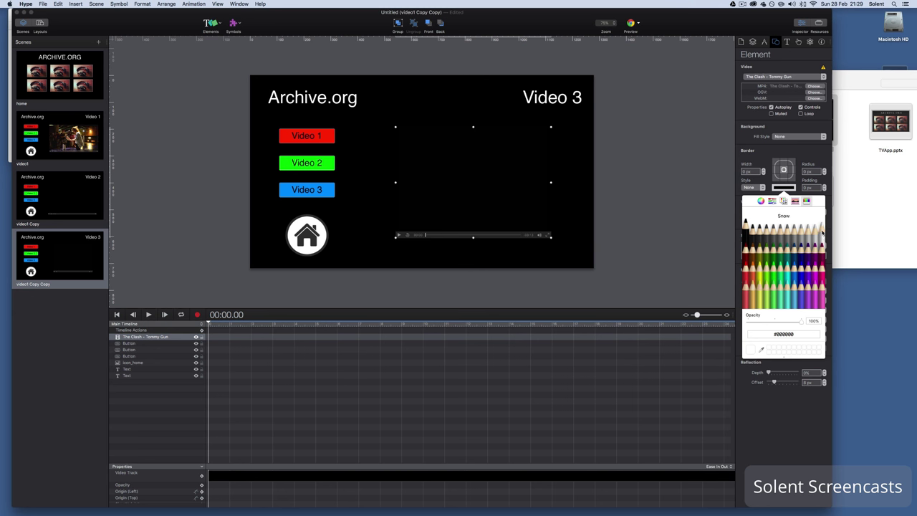
left_click(763, 170)
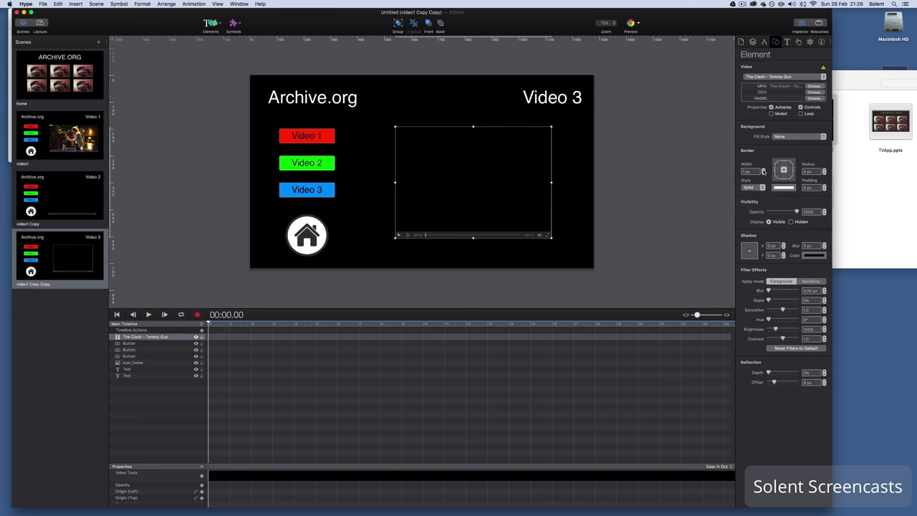
left_click(763, 170)
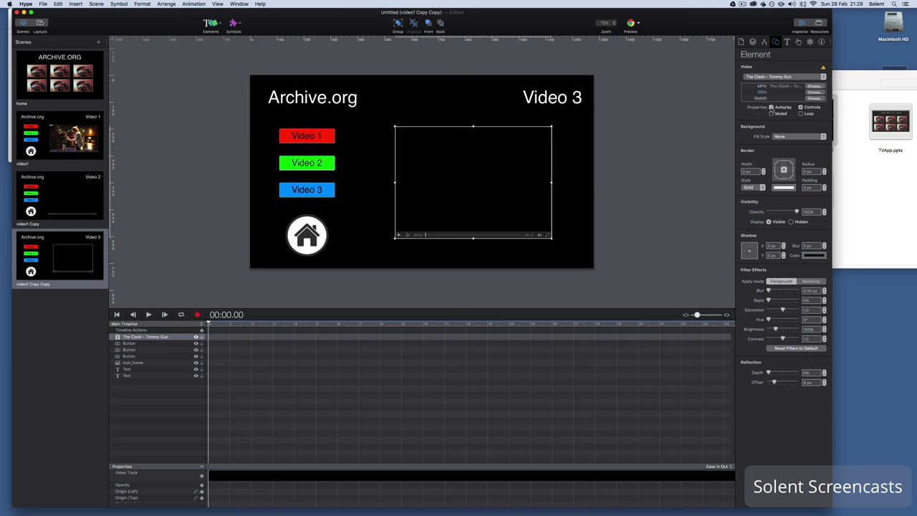
left_click(771, 107)
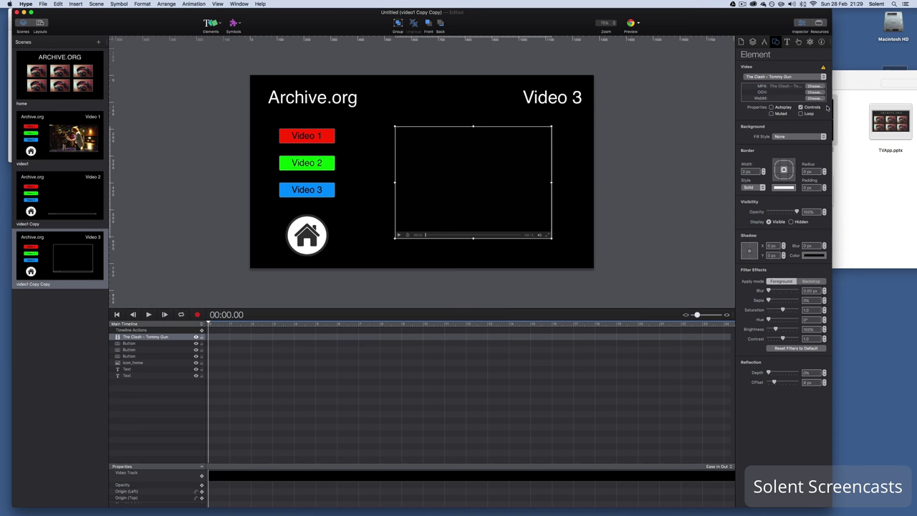
Set the Hotel California video's border colour to white (Snow) in the Video 2 scene and turn off its Autoplay.
left_click(65, 195)
left_click(454, 175)
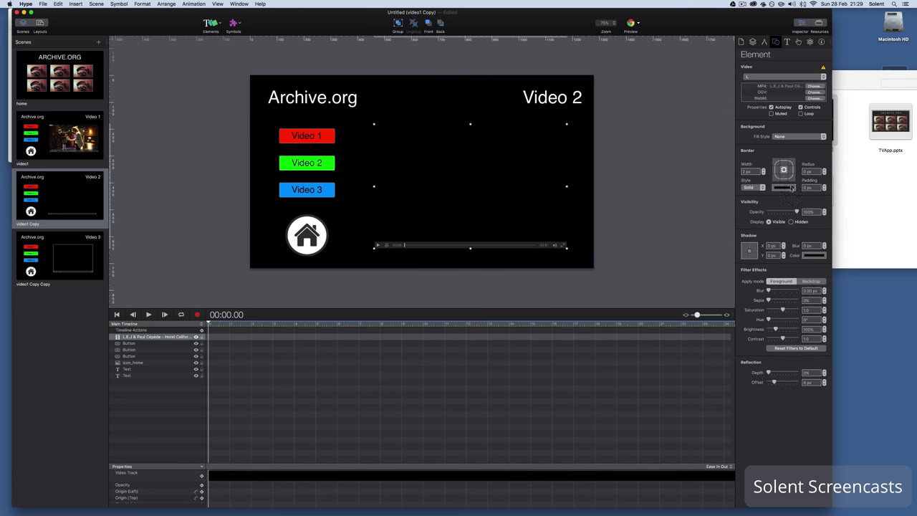
left_click(790, 187)
left_click(818, 230)
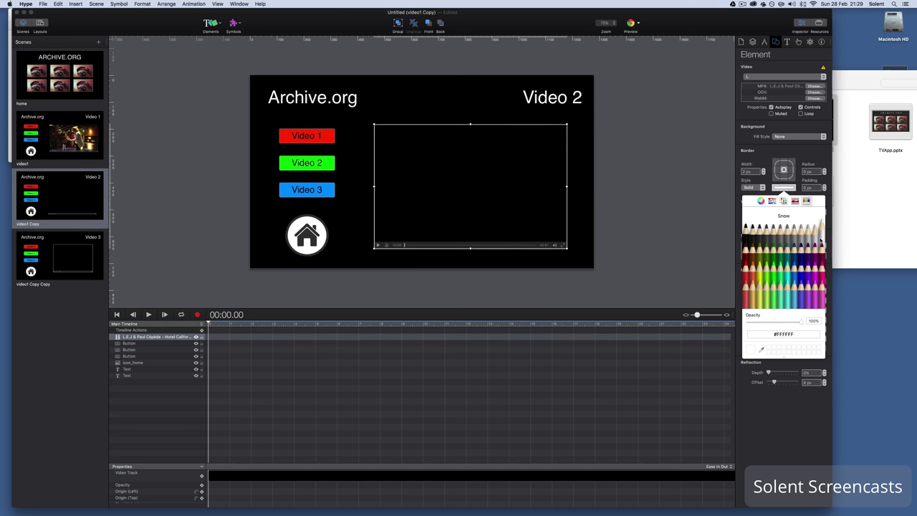
left_click(774, 110)
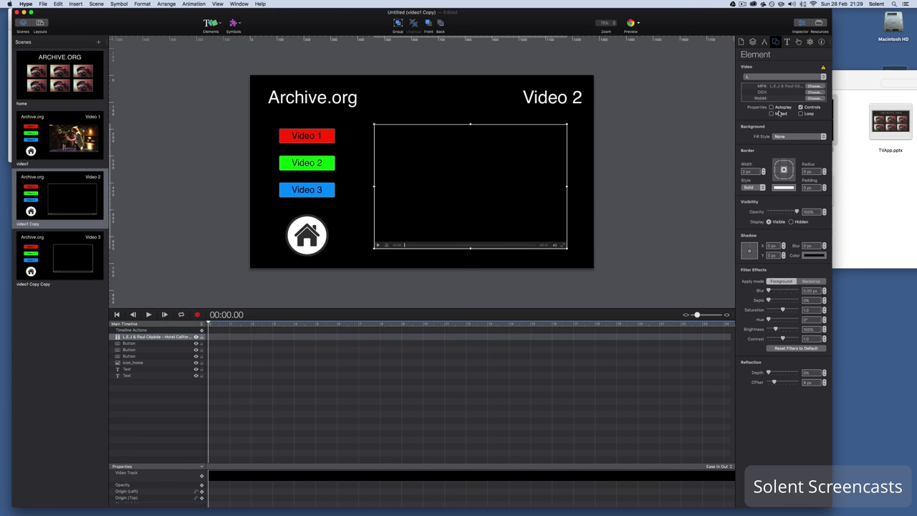
Set the border colour of the embedded video in the Video 1 scene to white (Snow).
left_click(86, 157)
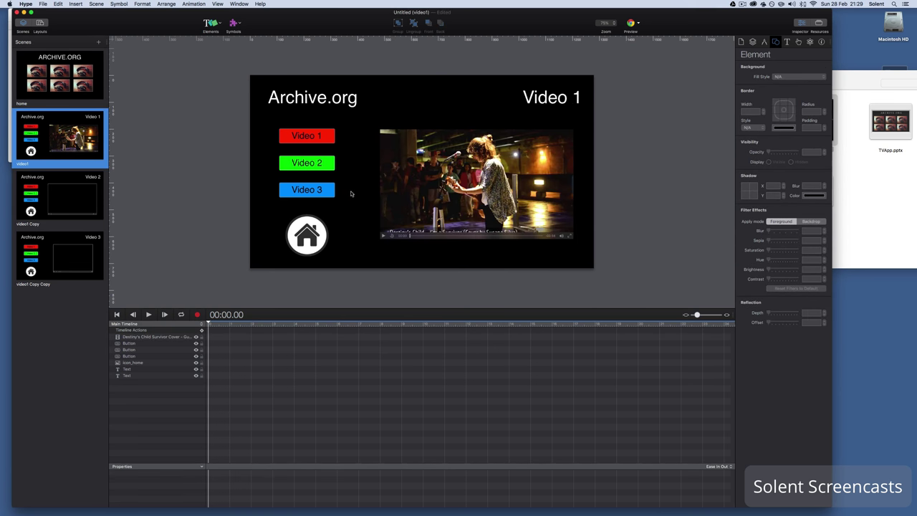
left_click(395, 194)
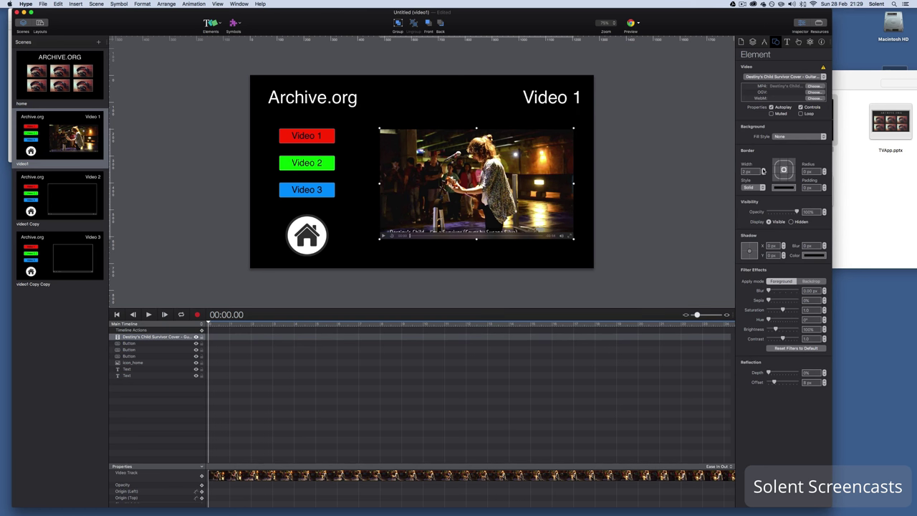
left_click(783, 187)
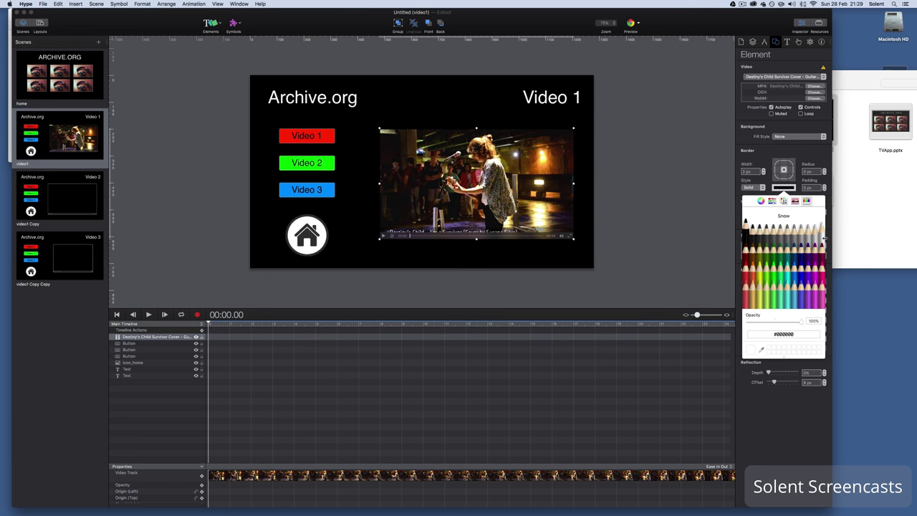
left_click(620, 197)
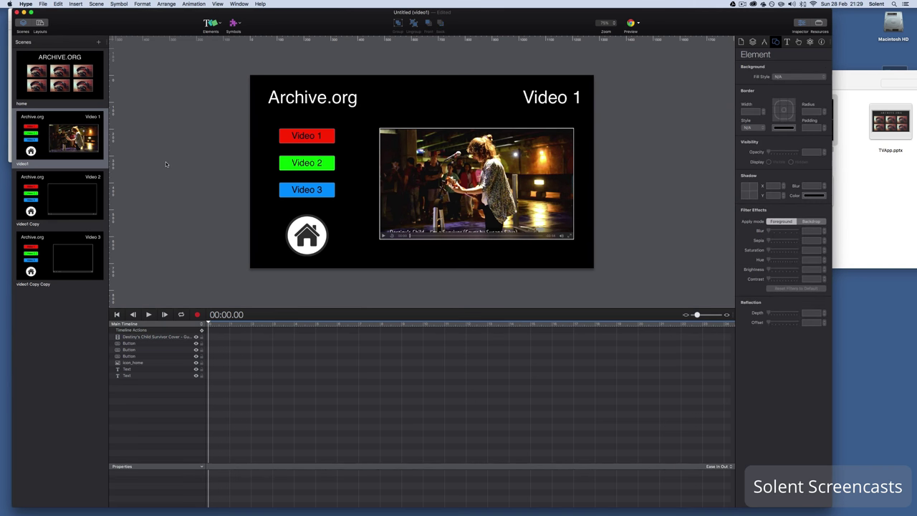
Save the document as HypeTVapp in the ProtoType folder on the Desktop.
key("super+s")
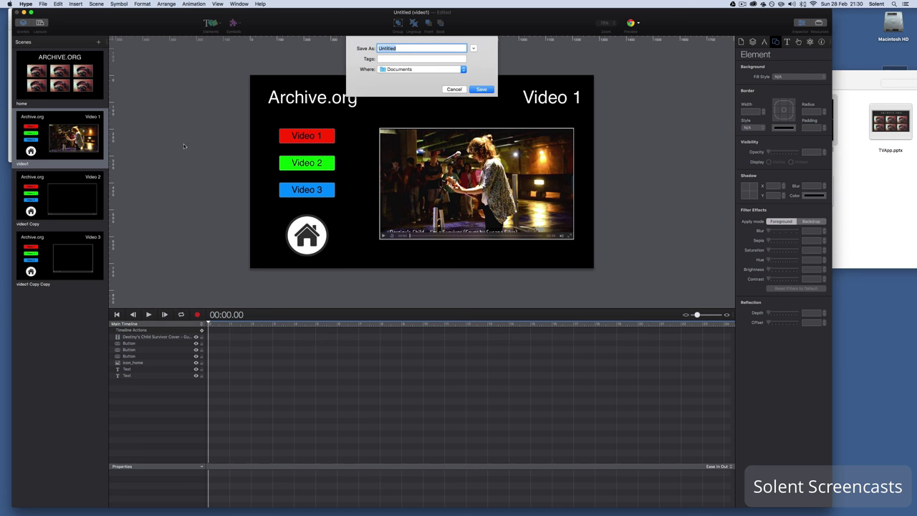
left_click(473, 49)
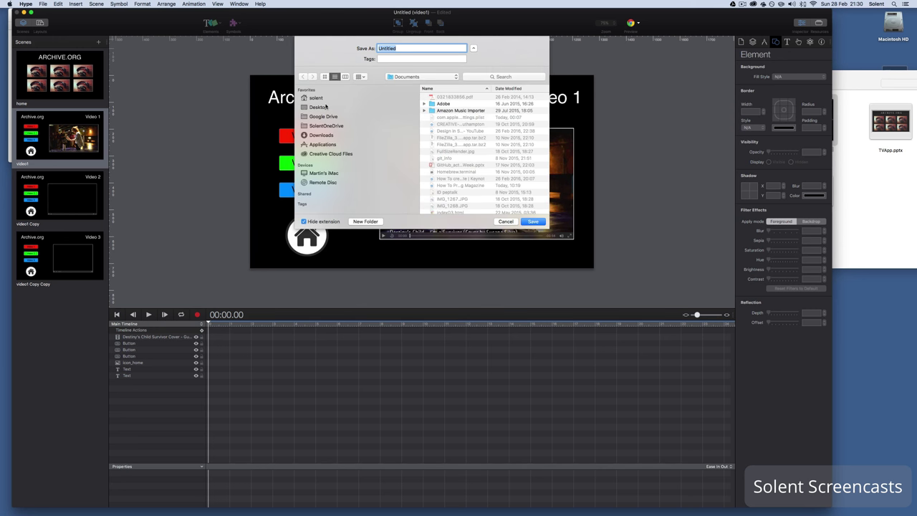
left_click(399, 106)
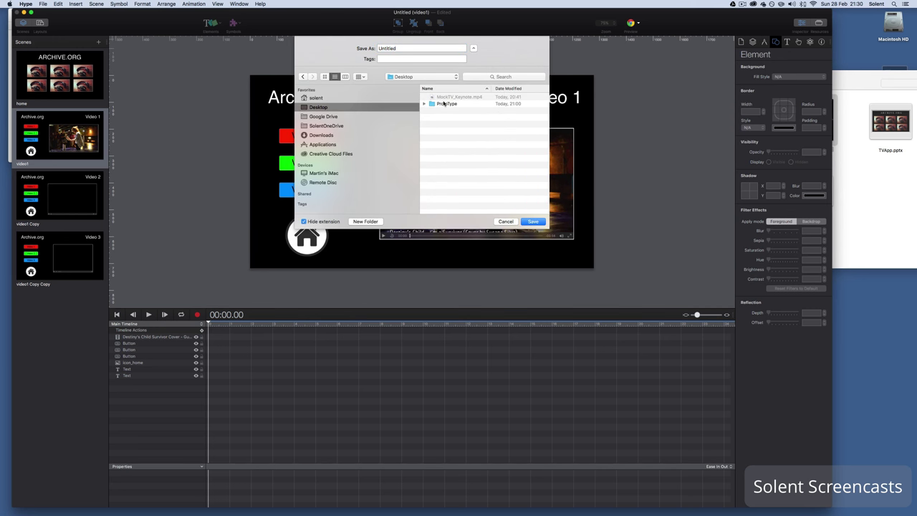
left_click(445, 104)
double_click(399, 47)
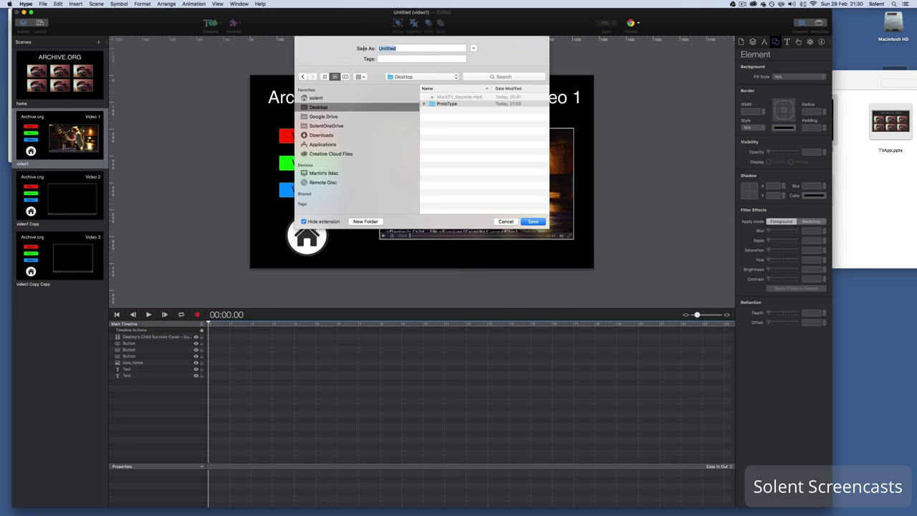
type("HypeTVapp")
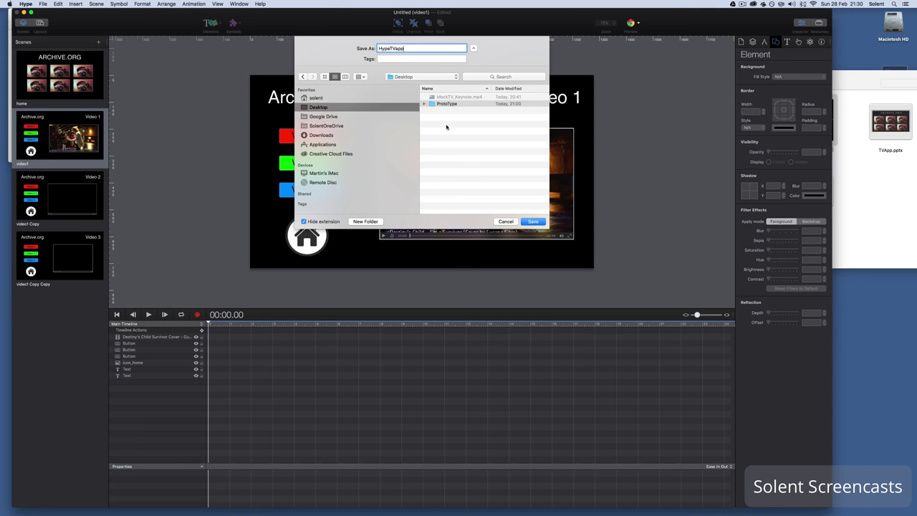
double_click(437, 104)
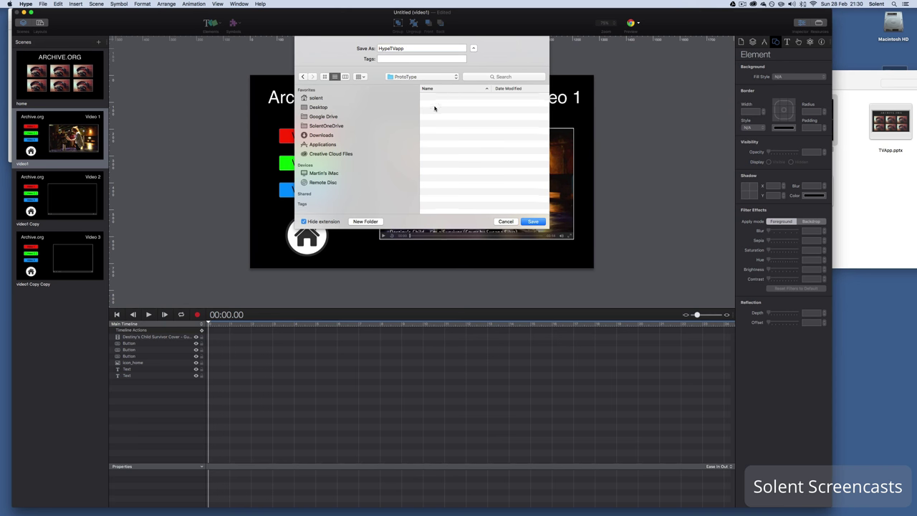
left_click(537, 223)
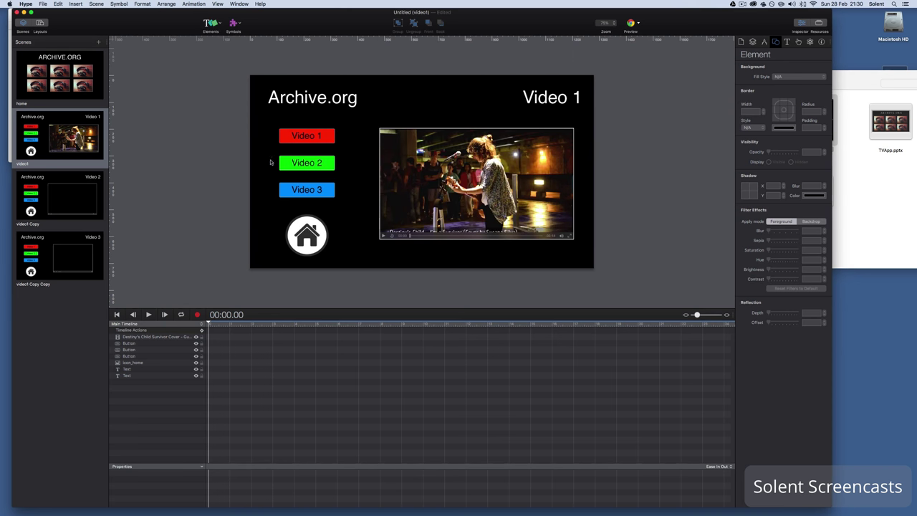
Review the home scene and the three video scenes one after another.
left_click(72, 86)
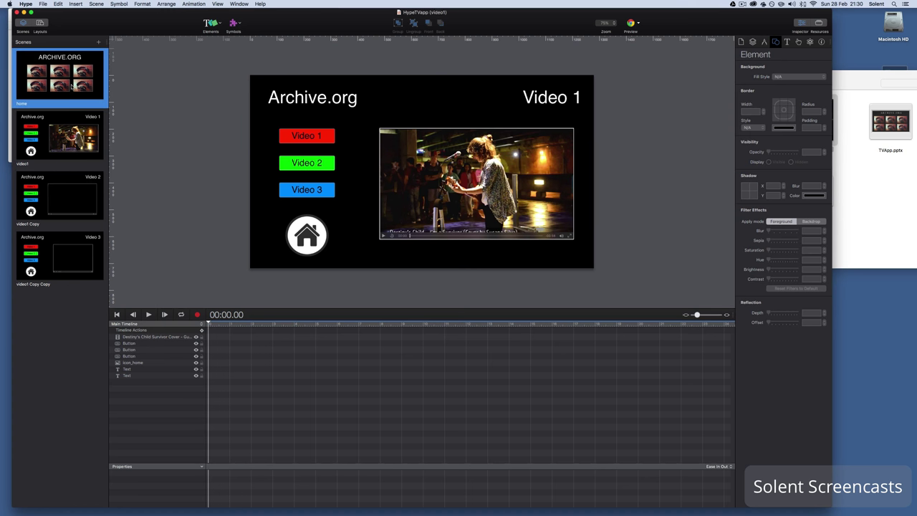
left_click(69, 132)
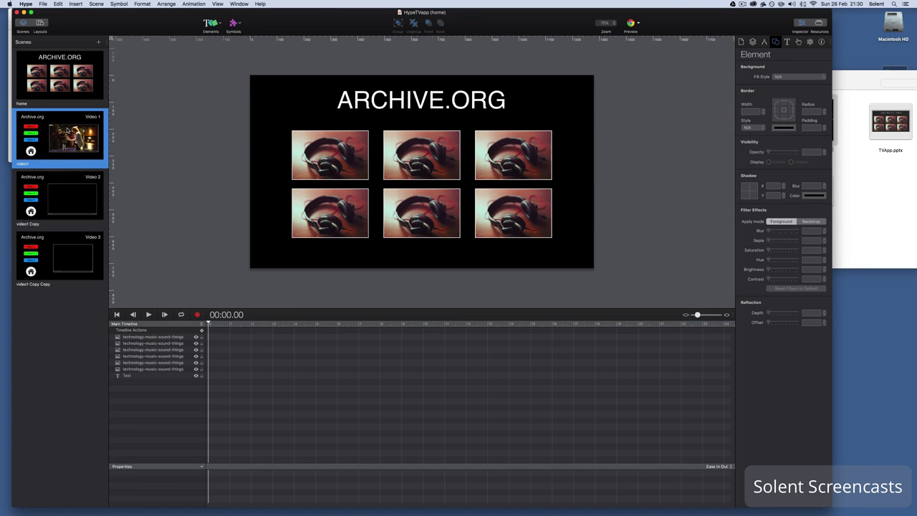
left_click(69, 197)
left_click(69, 258)
left_click(87, 137)
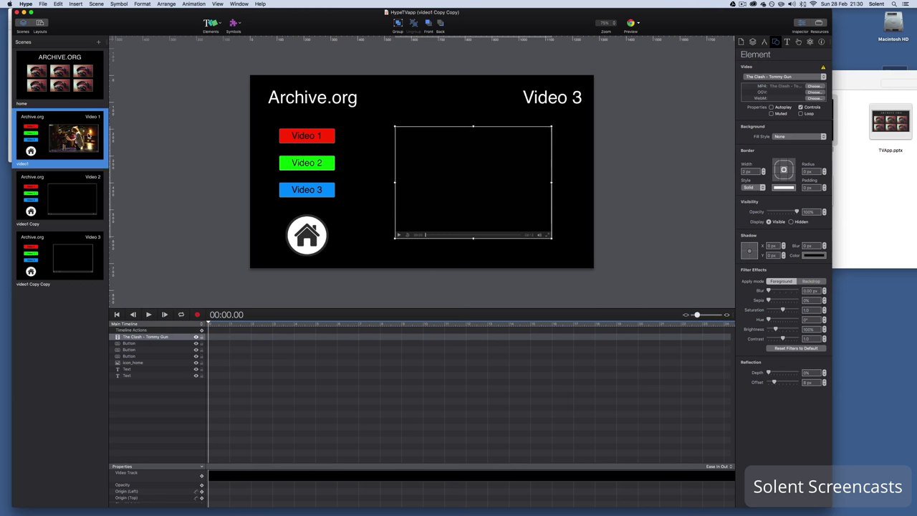
left_click(72, 77)
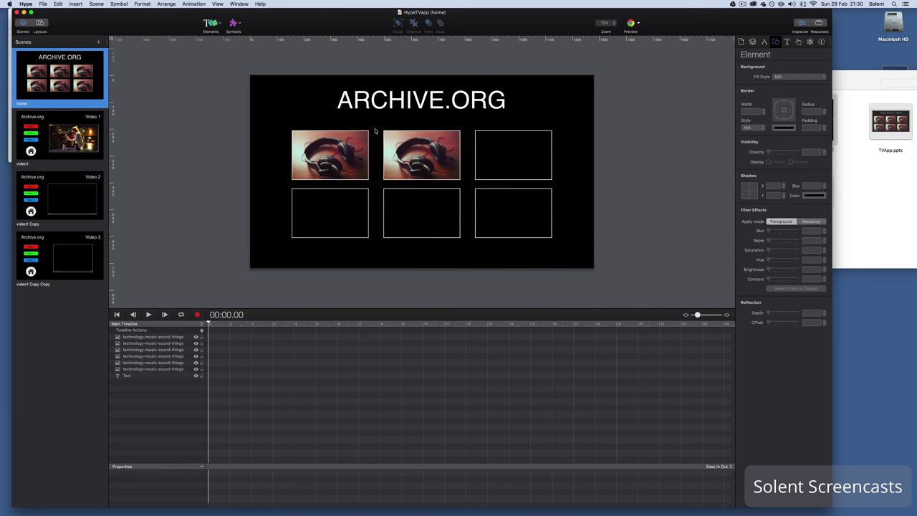
left_click(333, 154)
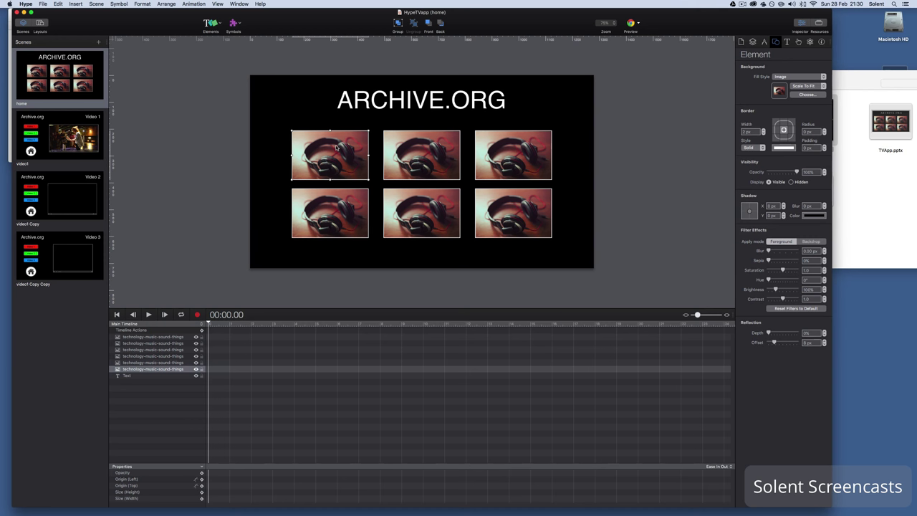
Rename the scene "video1 Copy" to video2.
left_click(35, 225)
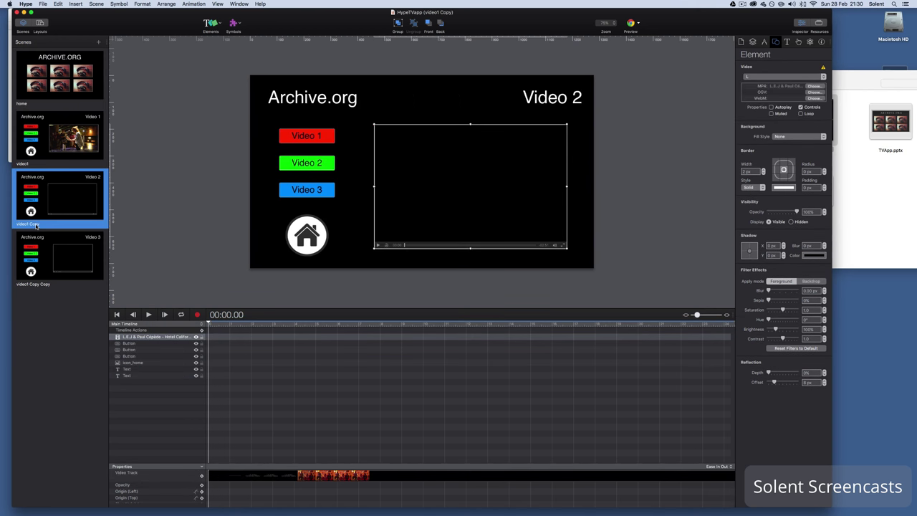
left_click(36, 224)
double_click(34, 224)
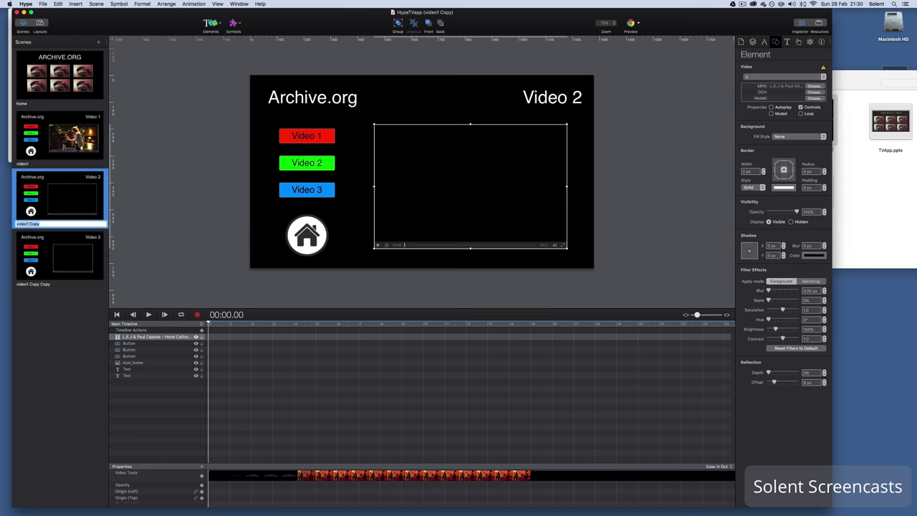
key("Return")
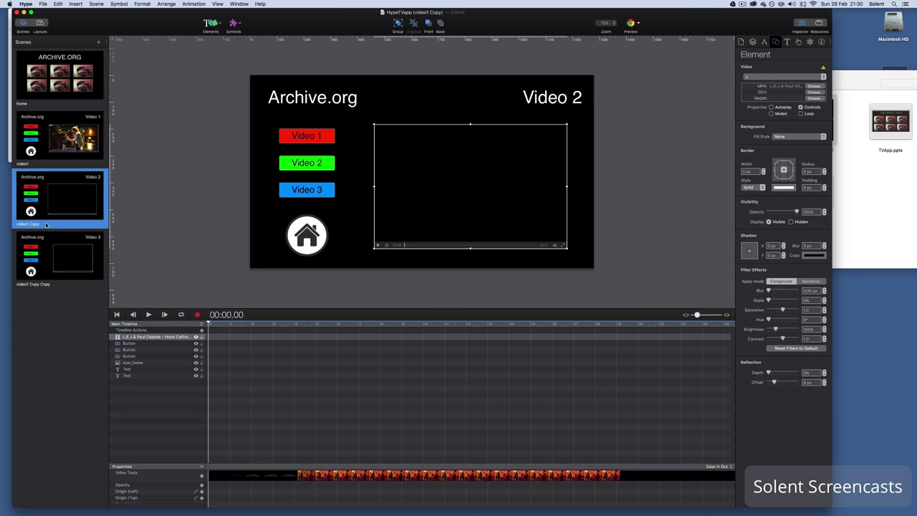
double_click(42, 224)
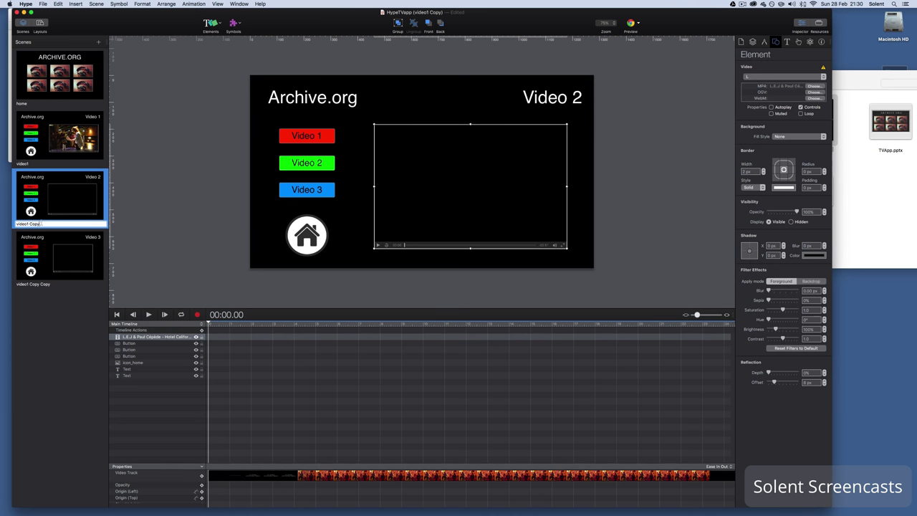
key("BackSpace")
key("BackSpace")
key("BackSpace")
key("BackSpace")
key("BackSpace")
type("2")
Rename the scene "video1 Copy Copy" to video3.
double_click(45, 286)
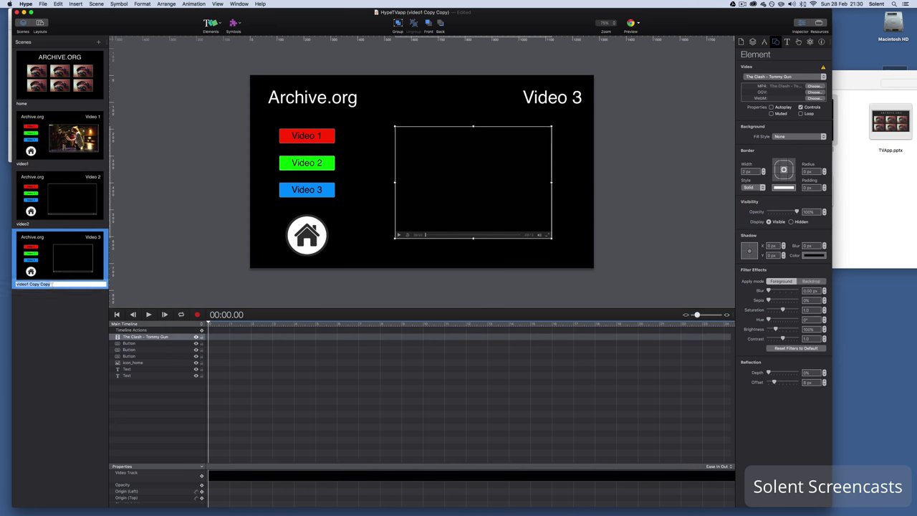
left_click(53, 284)
key("BackSpace")
key("BackSpace")
key("BackSpace")
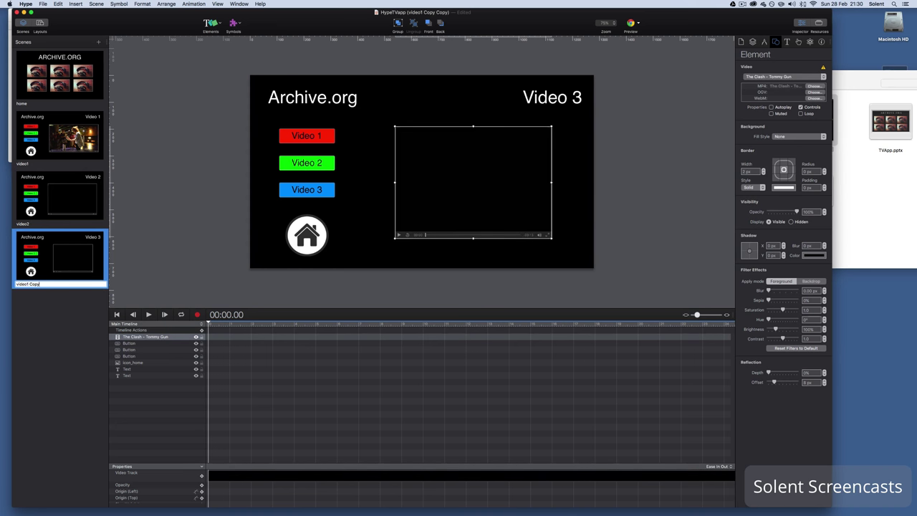
key("BackSpace")
key("BackSpace")
key("BackSpace")
key("BackSpace")
type("3")
key("Return")
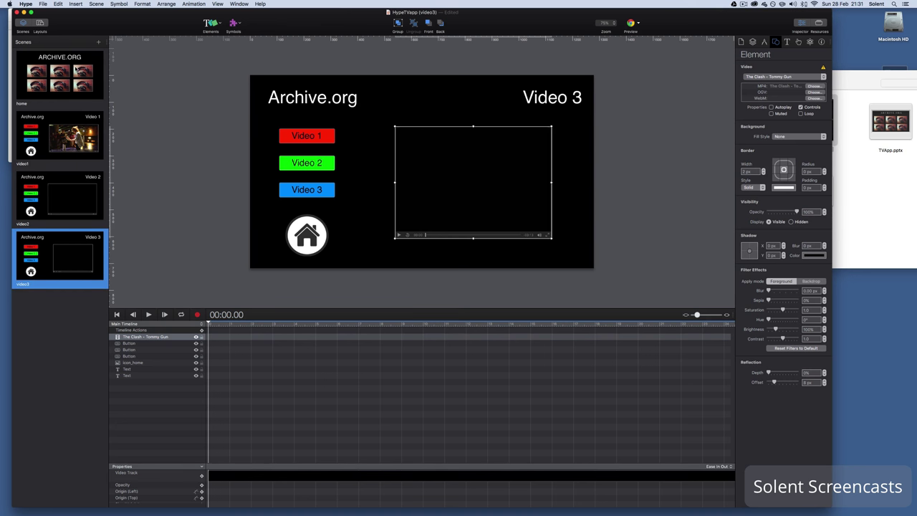
Give the first thumbnail in the home scene's upper row an On Mouse Click action that jumps to scene video1.
left_click(77, 70)
left_click(336, 163)
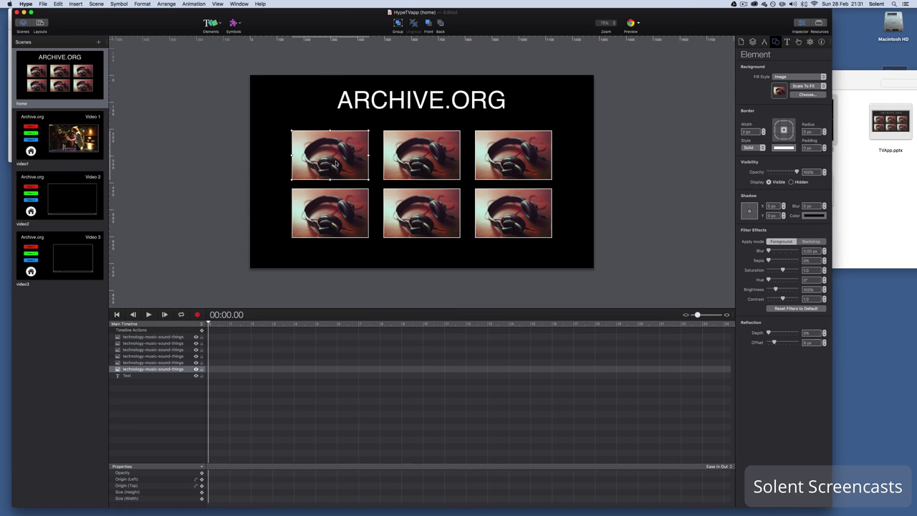
left_click(798, 43)
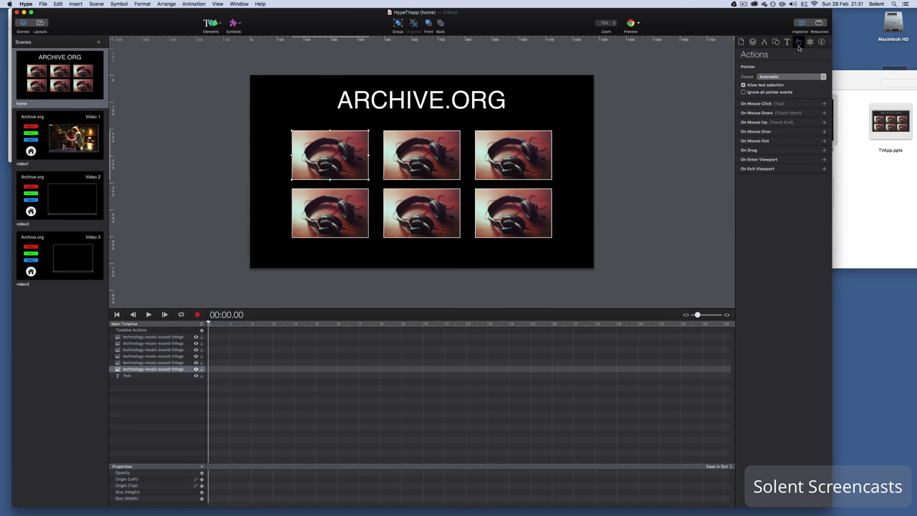
left_click(824, 104)
left_click(811, 113)
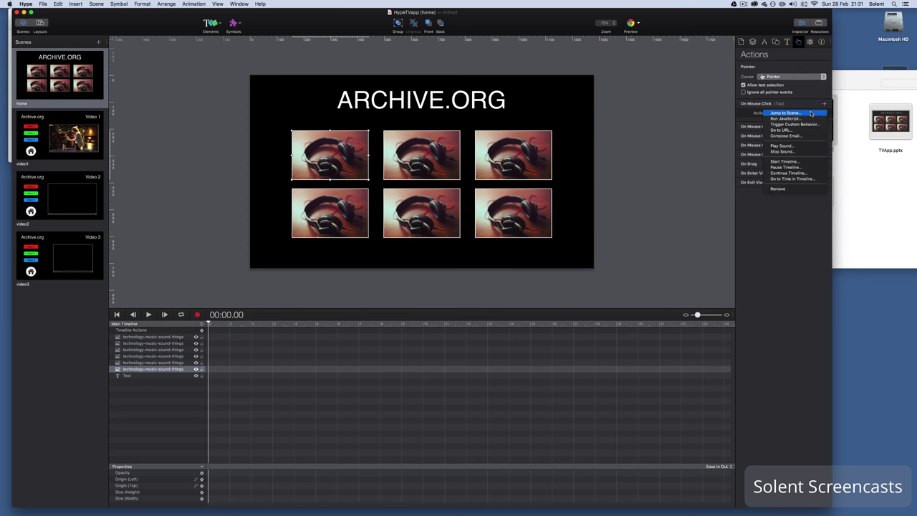
left_click(806, 114)
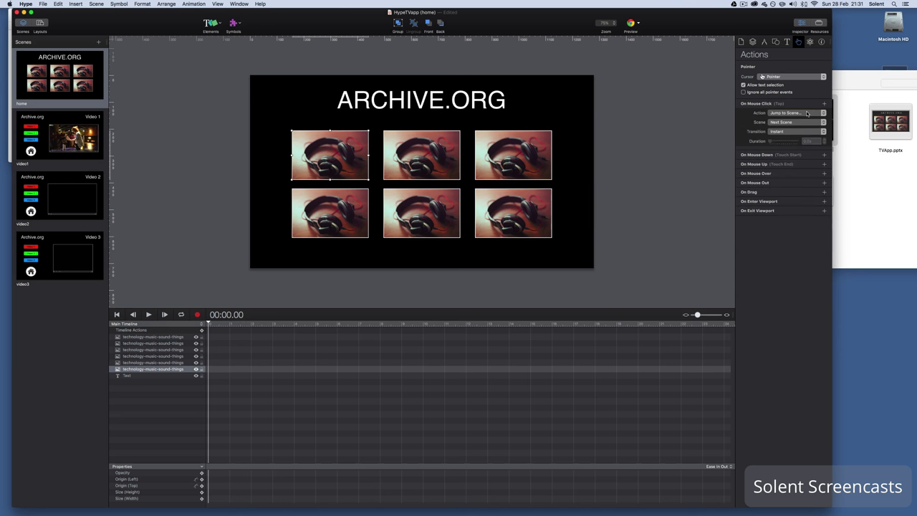
left_click(803, 122)
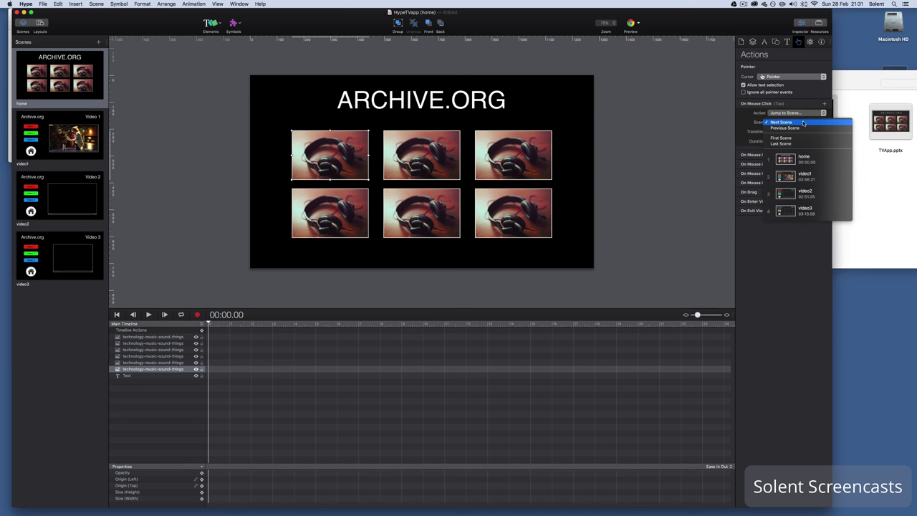
left_click(799, 175)
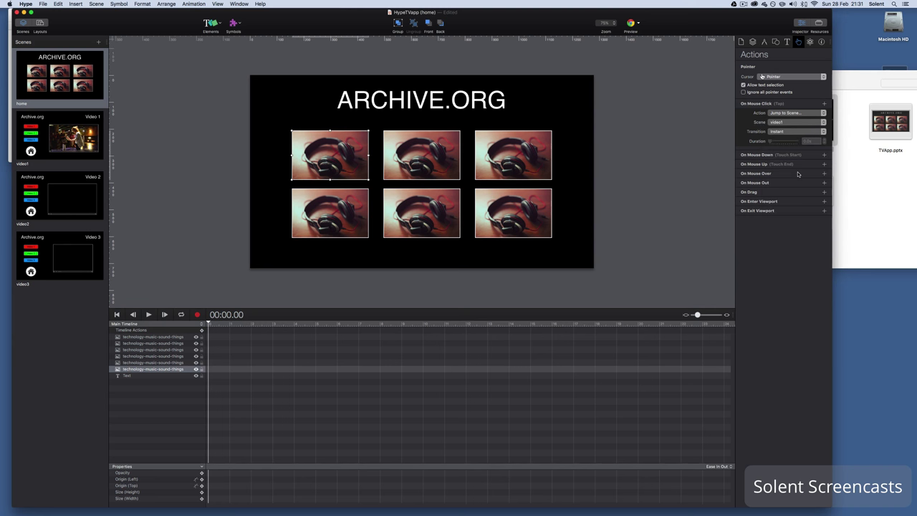
In scene video1, give the Video 1 button an On Mouse Click action that jumps to scene video1 with the Instant transition.
left_click(40, 140)
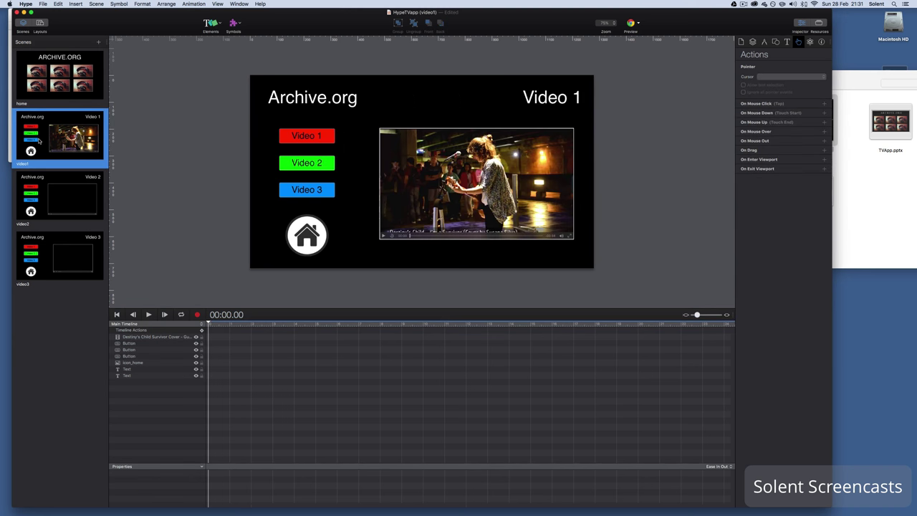
left_click(319, 139)
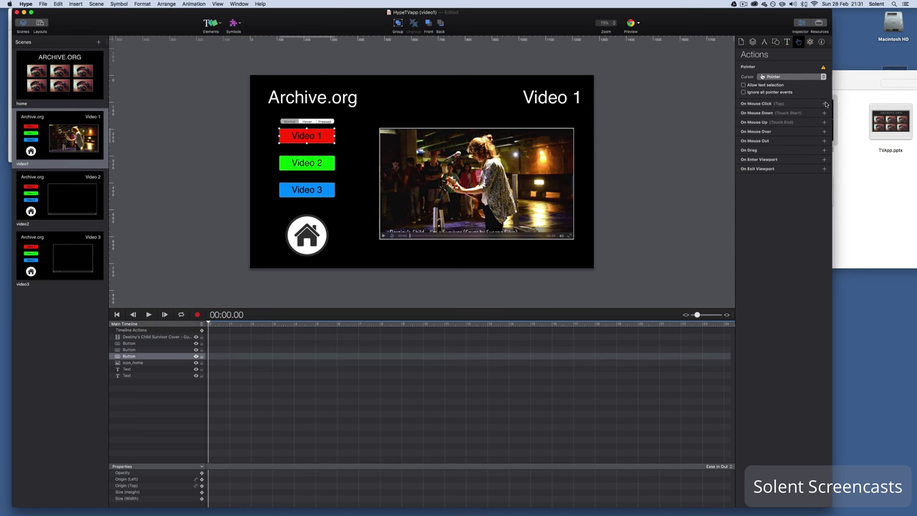
left_click(824, 105)
left_click(809, 114)
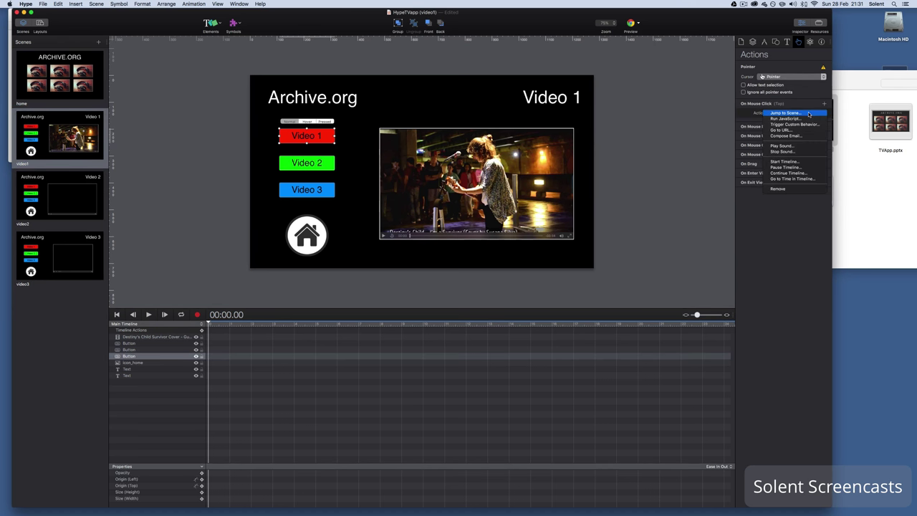
left_click(809, 113)
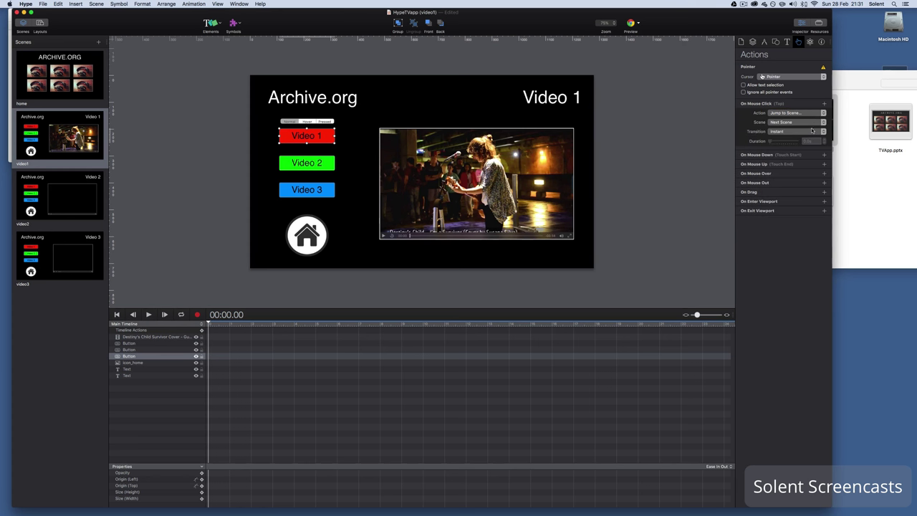
left_click(812, 123)
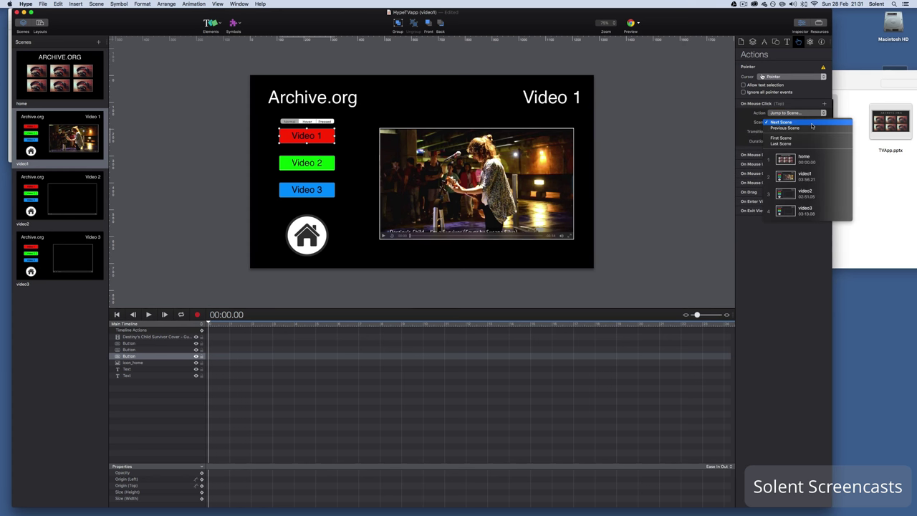
left_click(812, 179)
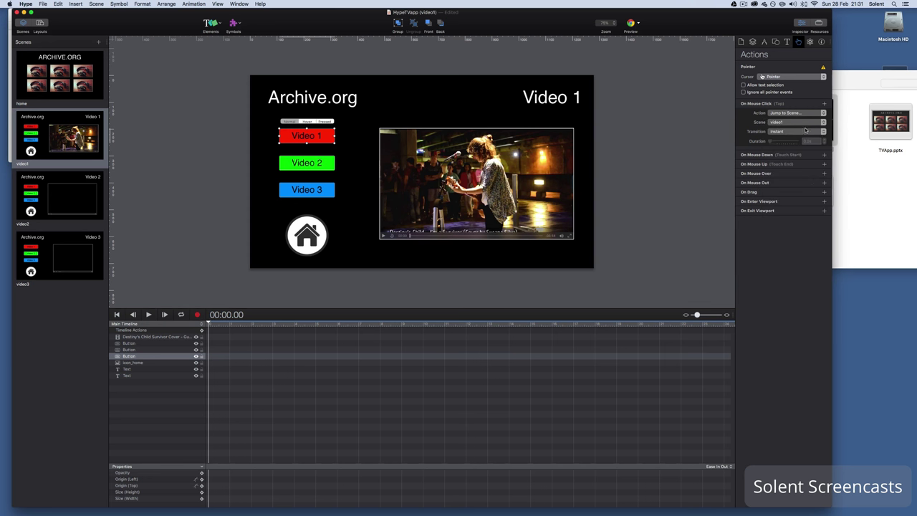
left_click(821, 131)
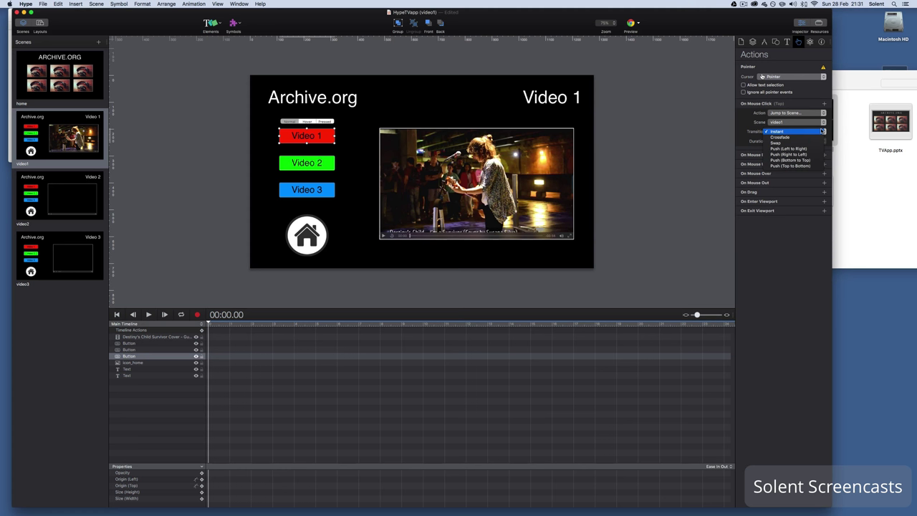
left_click(810, 117)
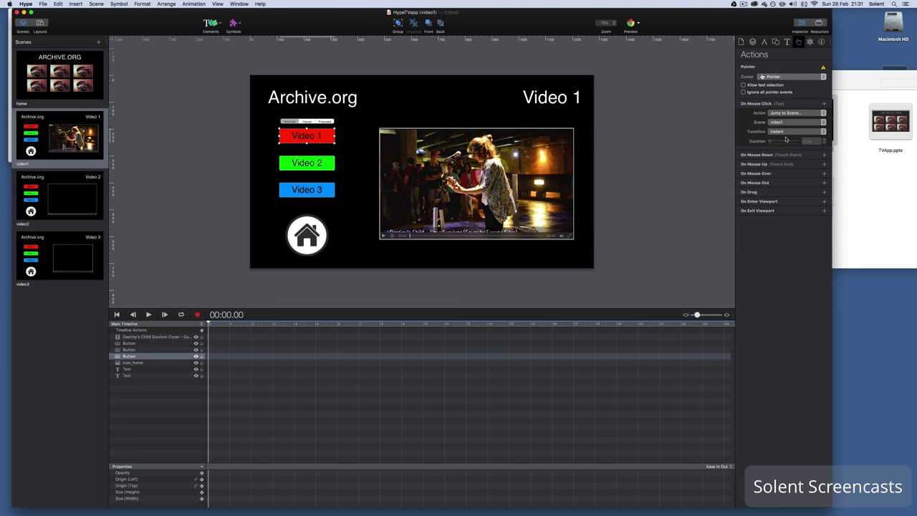
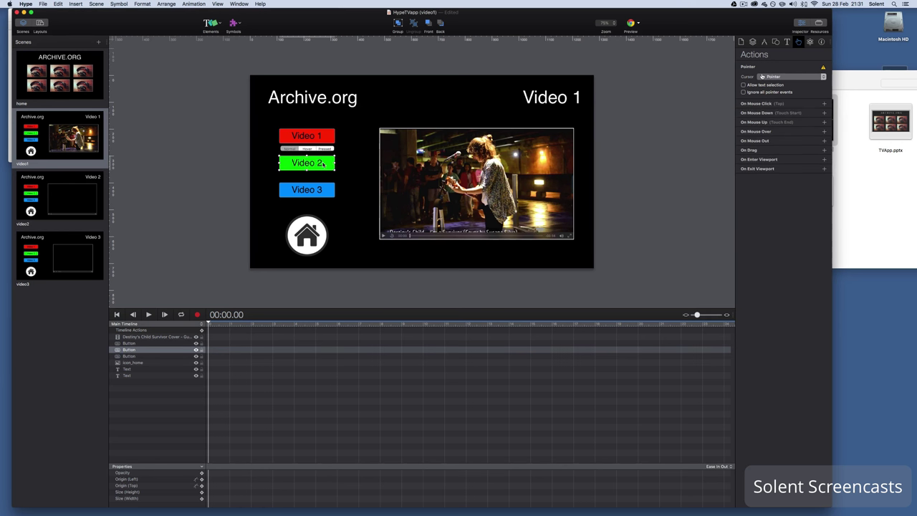
Give the green Video 2 button in scene video1 an On Mouse Click action that jumps to scene video2.
left_click(824, 103)
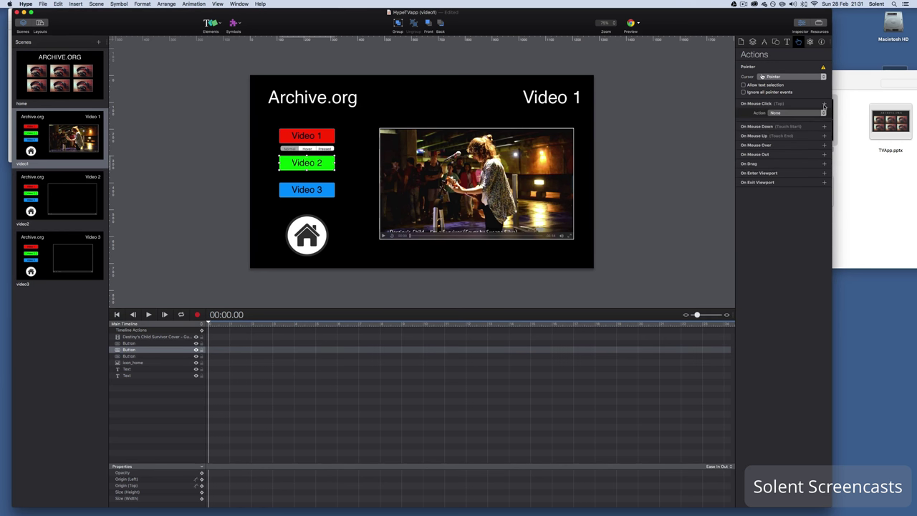
left_click(803, 113)
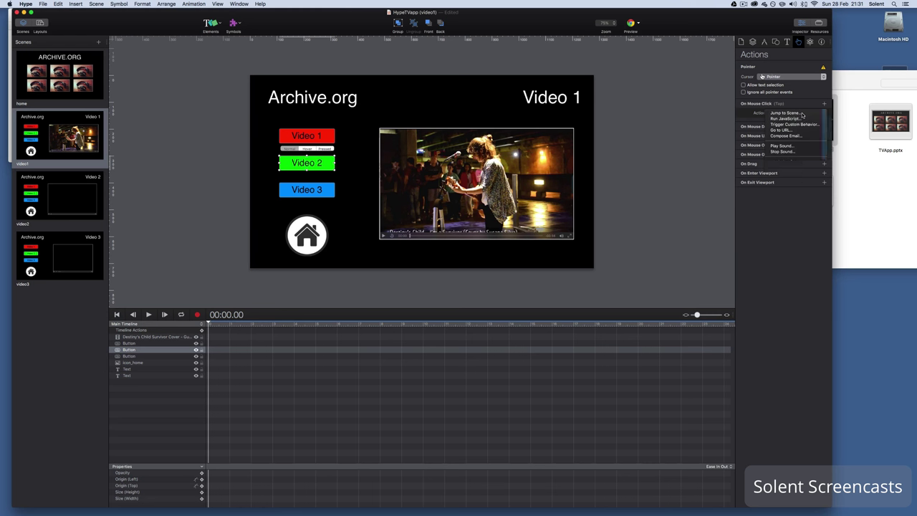
left_click(802, 119)
left_click(803, 121)
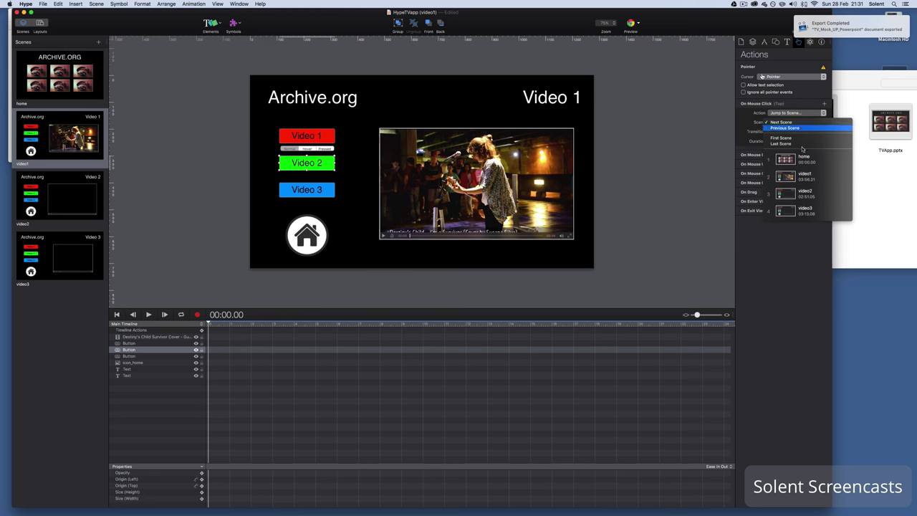
left_click(806, 191)
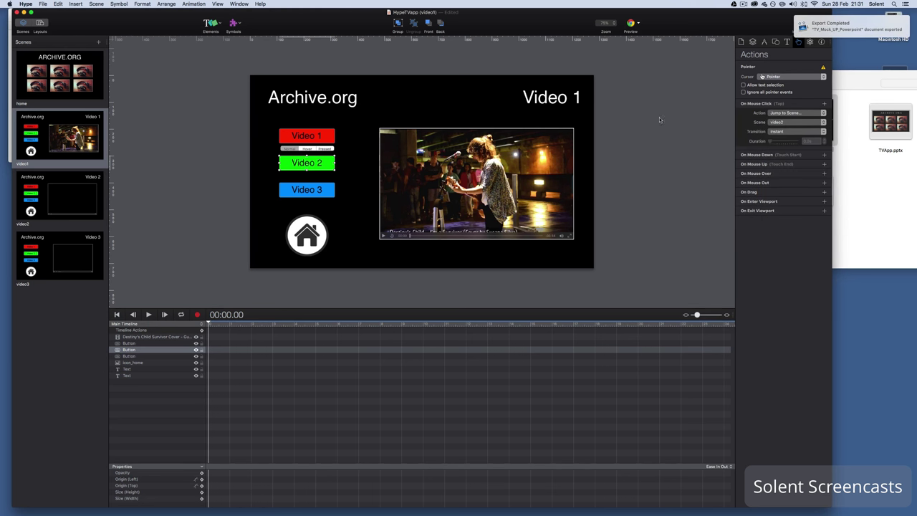
Give the blue Video 3 button in scene video1 an On Mouse Click action that jumps to scene video3.
left_click(309, 189)
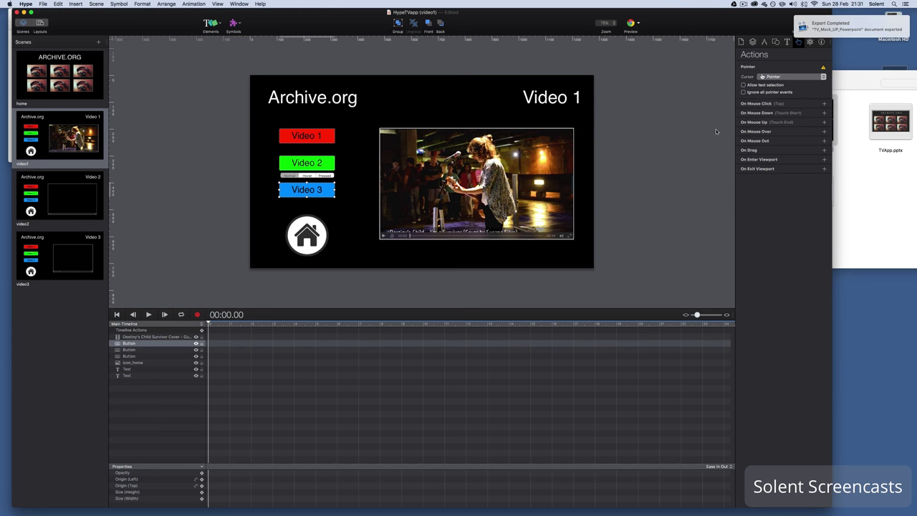
left_click(824, 103)
left_click(816, 114)
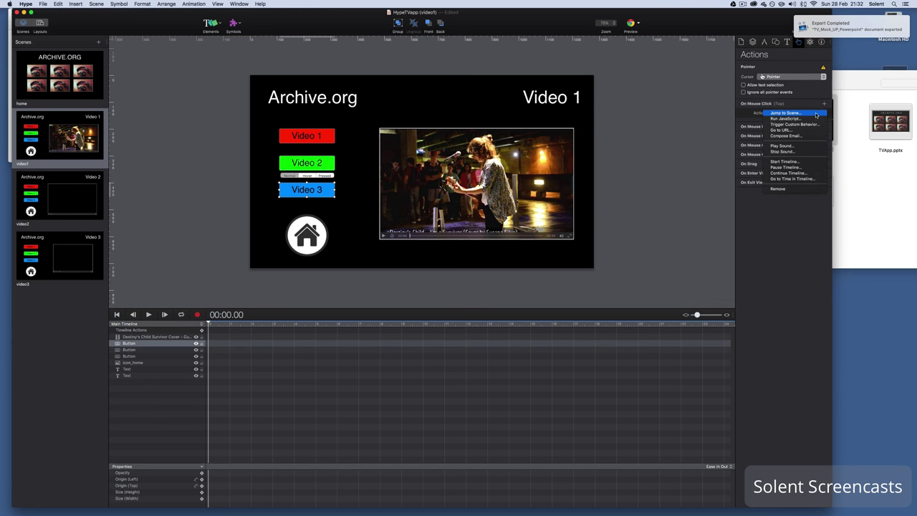
left_click(815, 114)
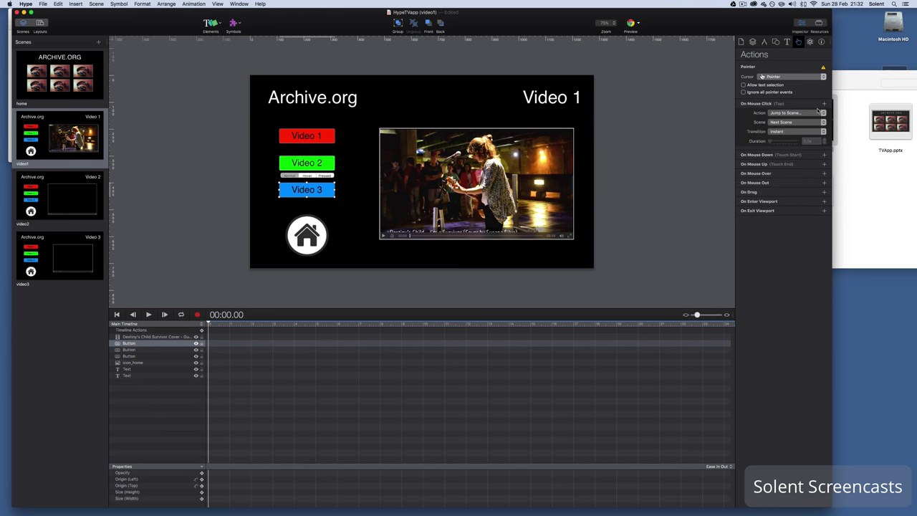
left_click(818, 123)
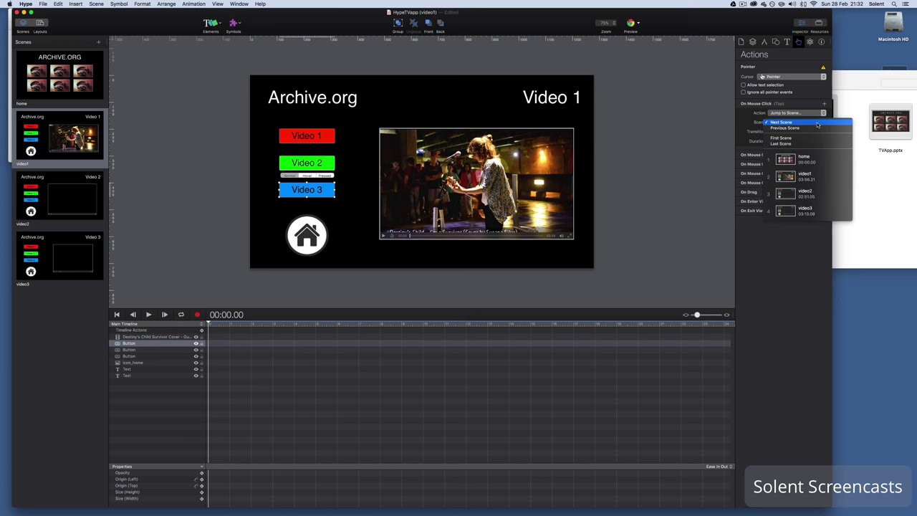
left_click(807, 209)
Give the home icon in scene video1 an On Mouse Click action that jumps to the home scene.
left_click(300, 242)
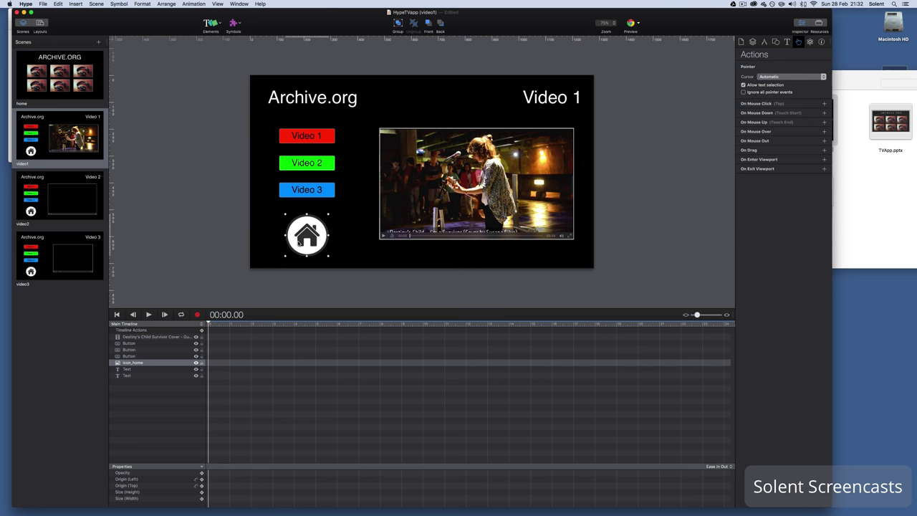
left_click(824, 103)
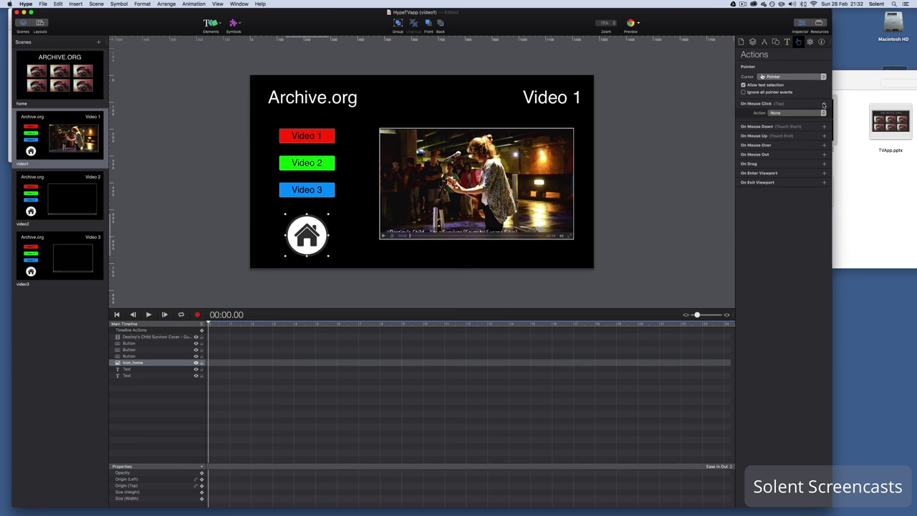
left_click(822, 113)
left_click(817, 114)
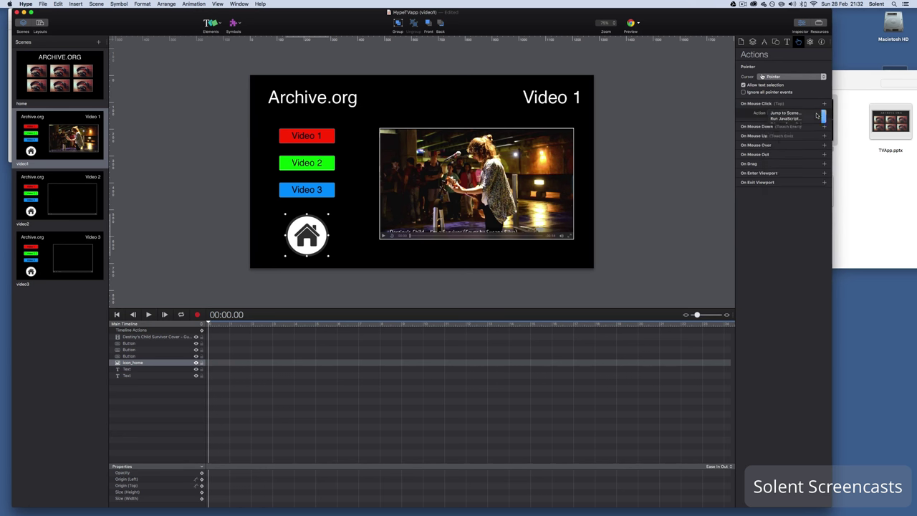
left_click(803, 123)
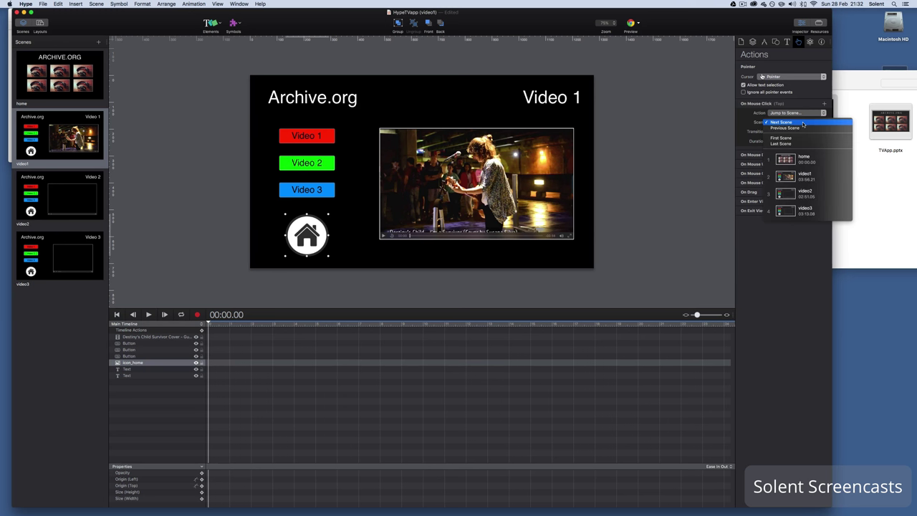
left_click(788, 159)
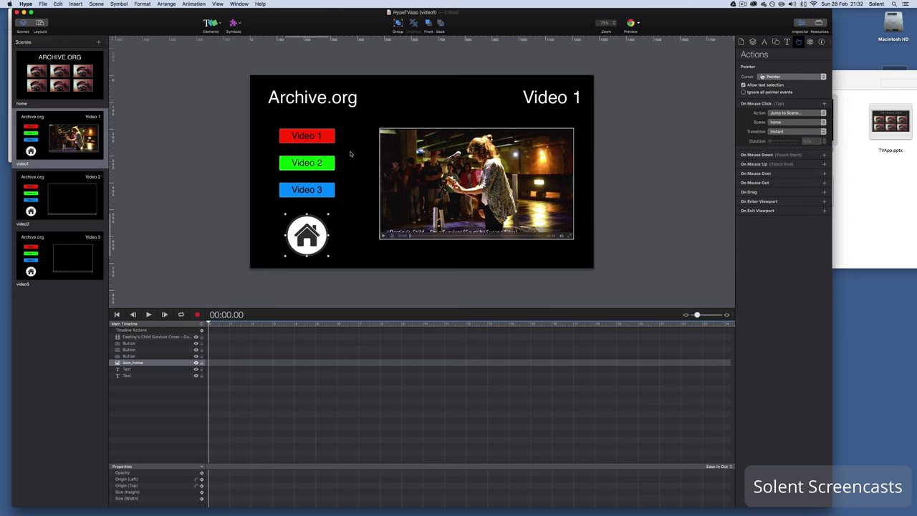
Select only the three linked video buttons in scene video1, without the home icon, and copy them.
left_click(308, 142)
left_click(311, 159, "shift")
left_click(315, 191, "shift")
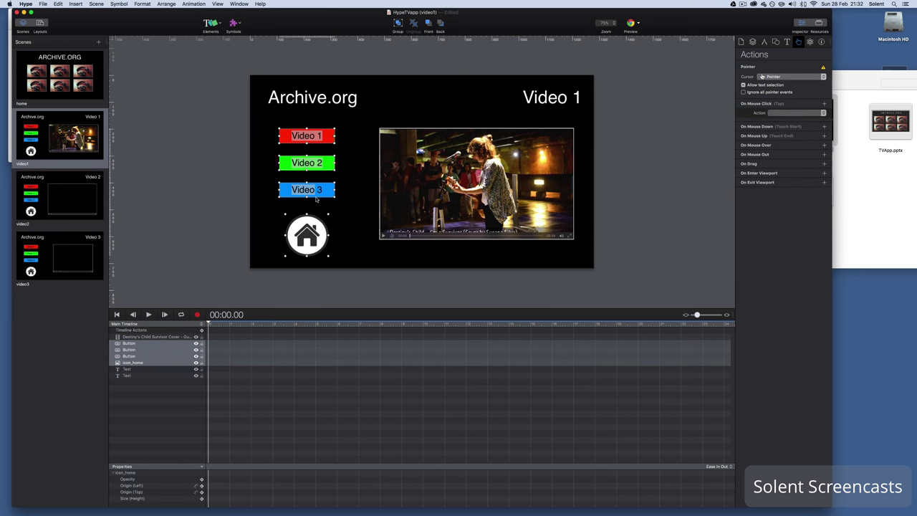
left_click(306, 235, "shift")
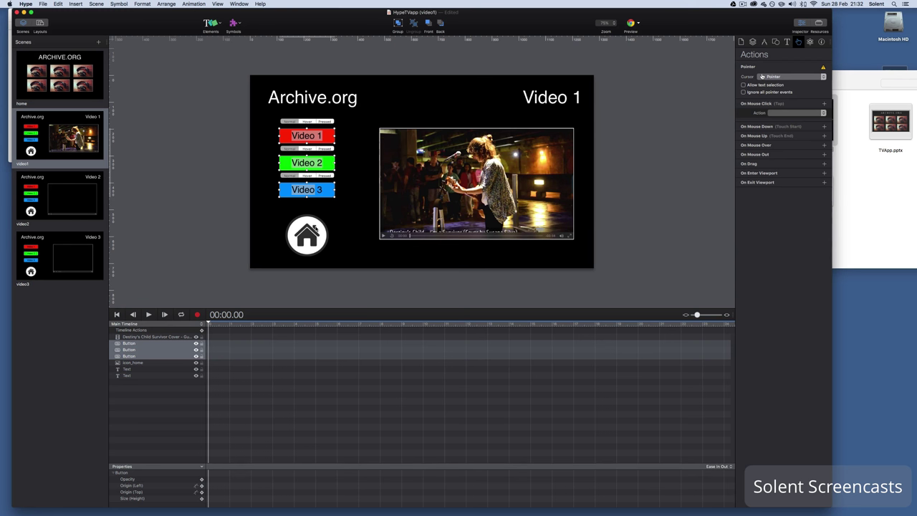
In scene video2, delete the three unlinked video buttons and the home icon, and paste the copied linked buttons.
left_click(72, 191)
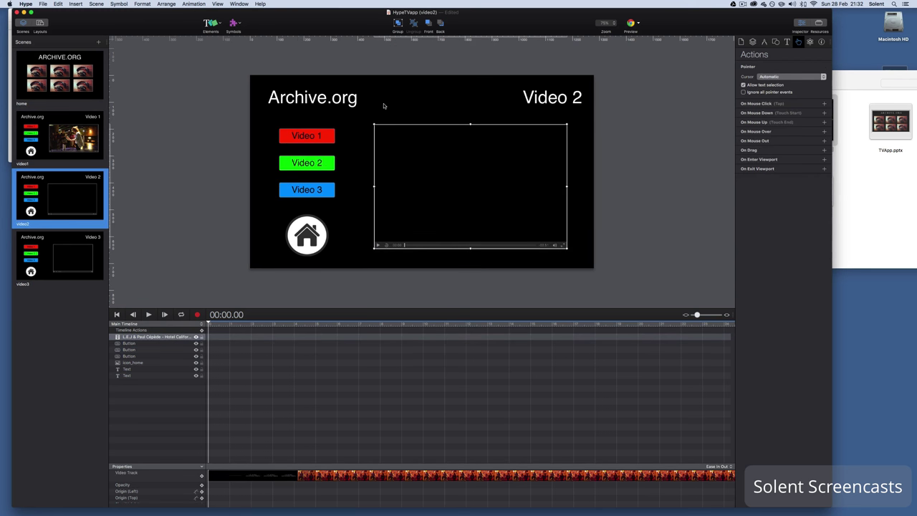
left_click(299, 141)
left_click(311, 163, "shift")
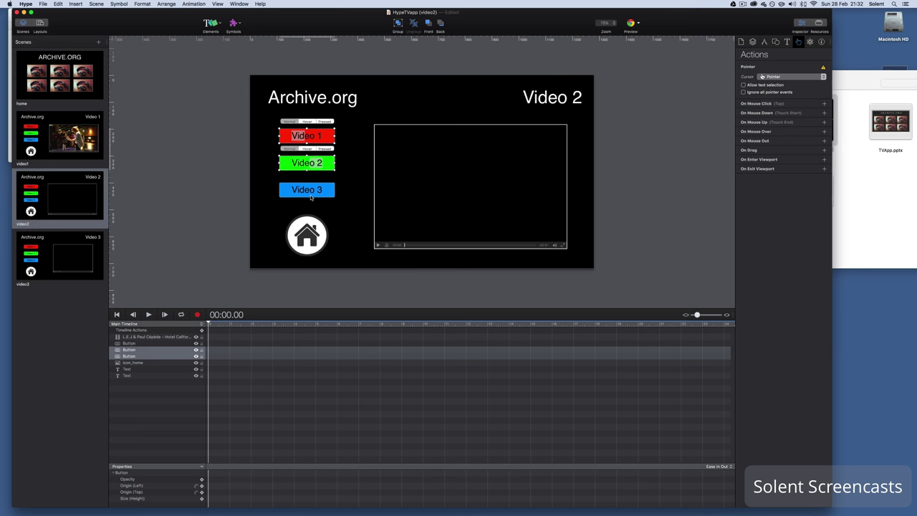
left_click(311, 193, "shift")
left_click(312, 244, "shift")
key("Delete")
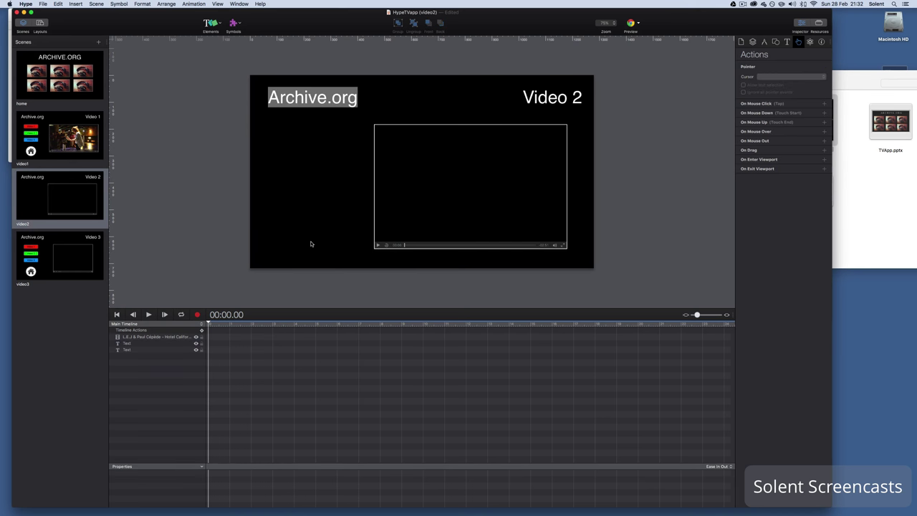
key("super+v")
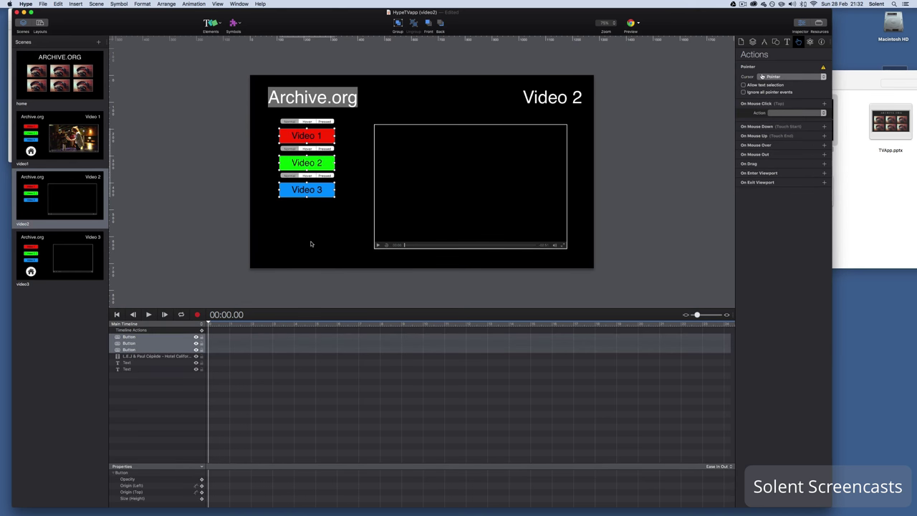
Copy the linked home icon from scene video1 and paste it into scene video2.
left_click(44, 158)
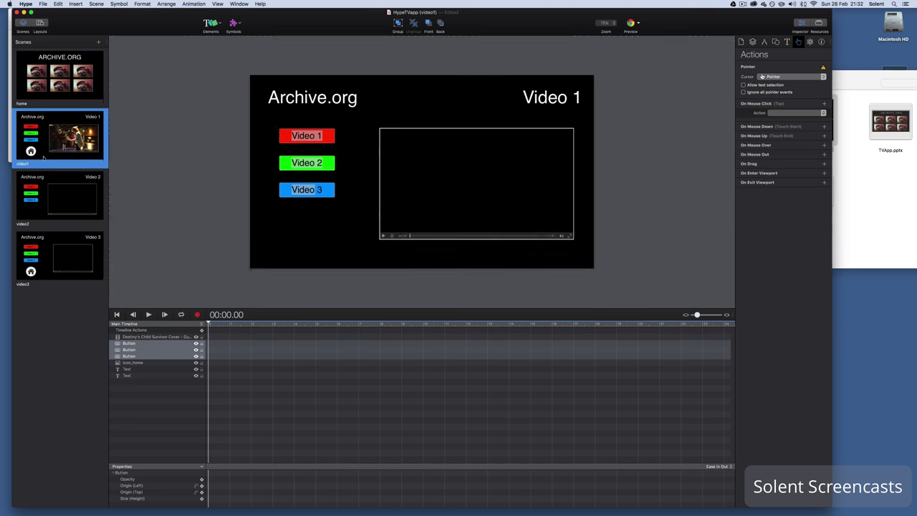
left_click(307, 235)
key("super+c")
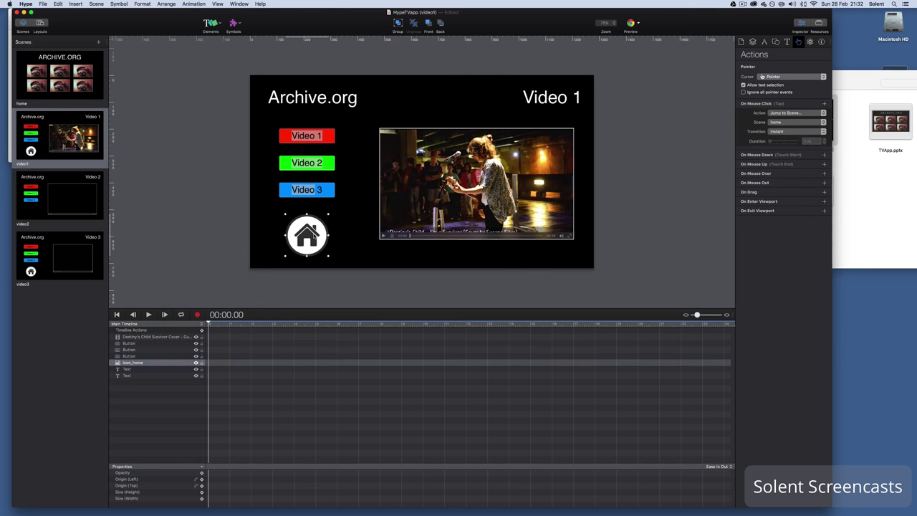
left_click(88, 210)
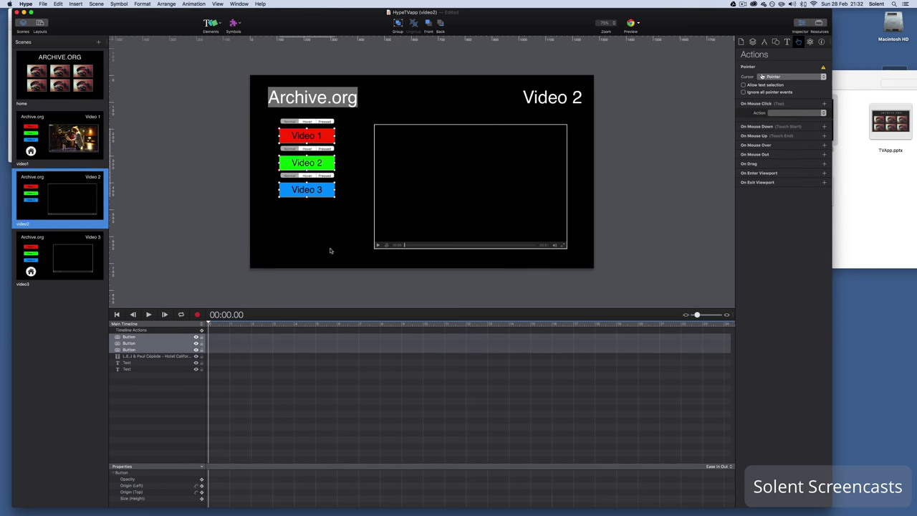
left_click(313, 252)
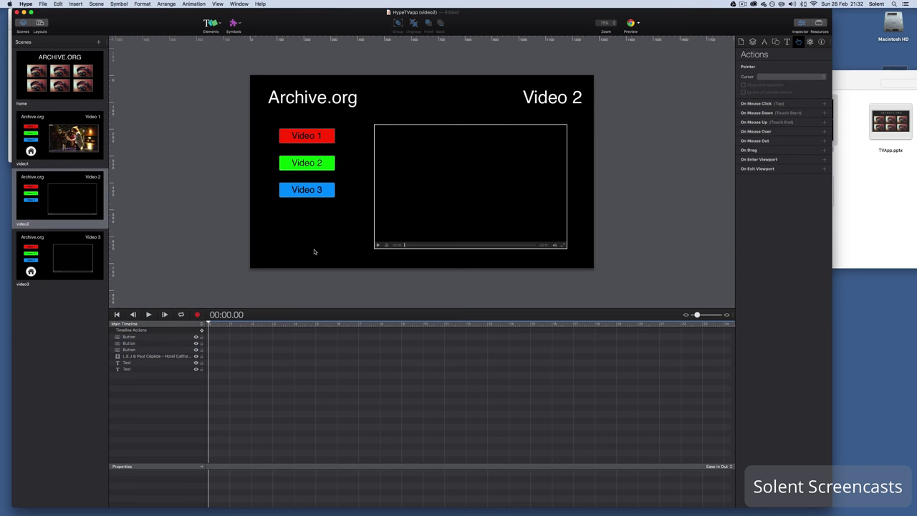
key("super+v")
In scene video2, select the linked home icon with all three linked video buttons and copy them.
left_click(306, 187, "shift")
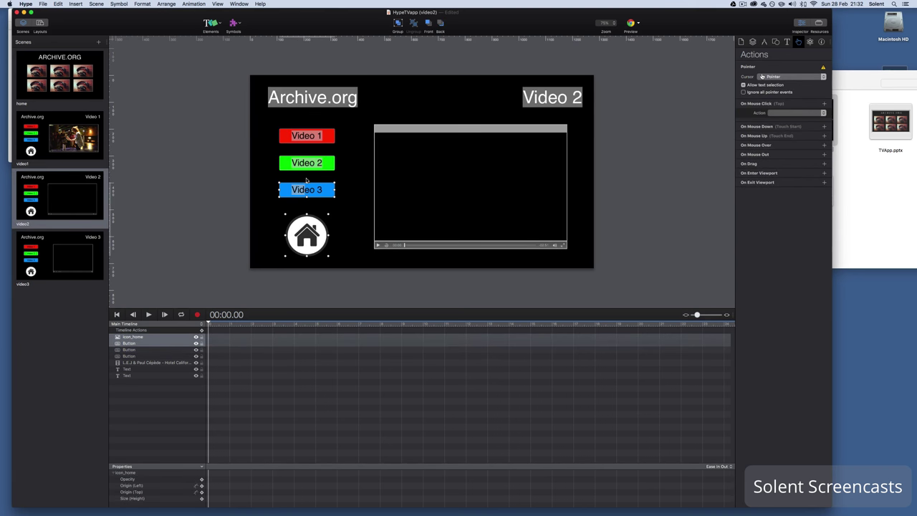
left_click(296, 164, "shift")
left_click(324, 135, "shift")
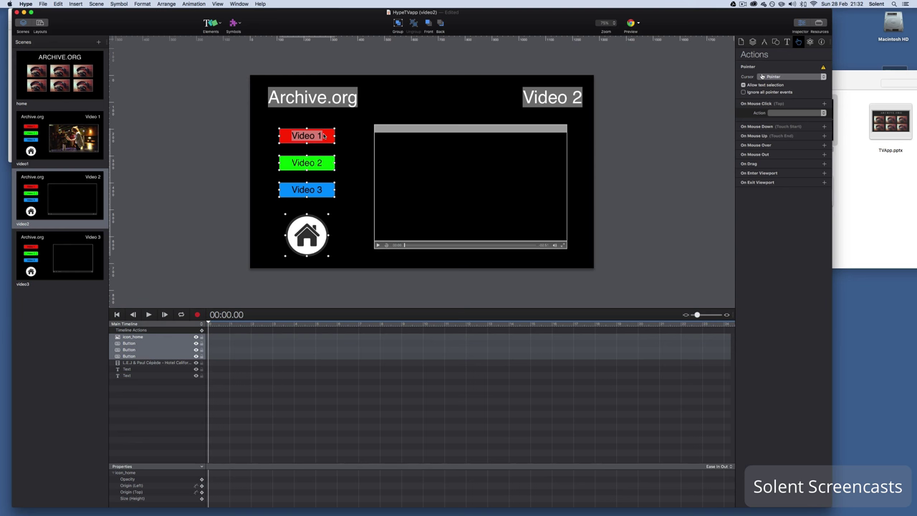
In scene video3, delete the three unlinked video buttons and the home icon, and paste the copied linked set.
left_click(76, 258)
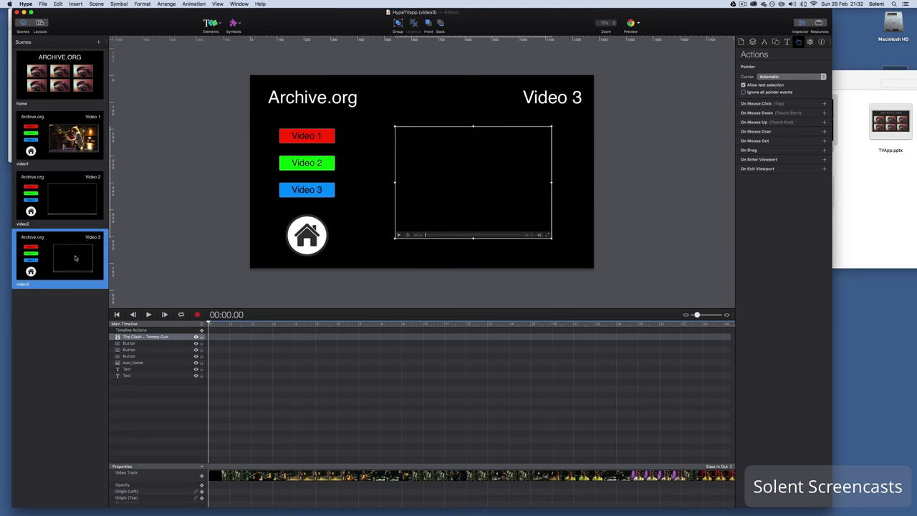
left_click(289, 143)
left_click(306, 164, "shift")
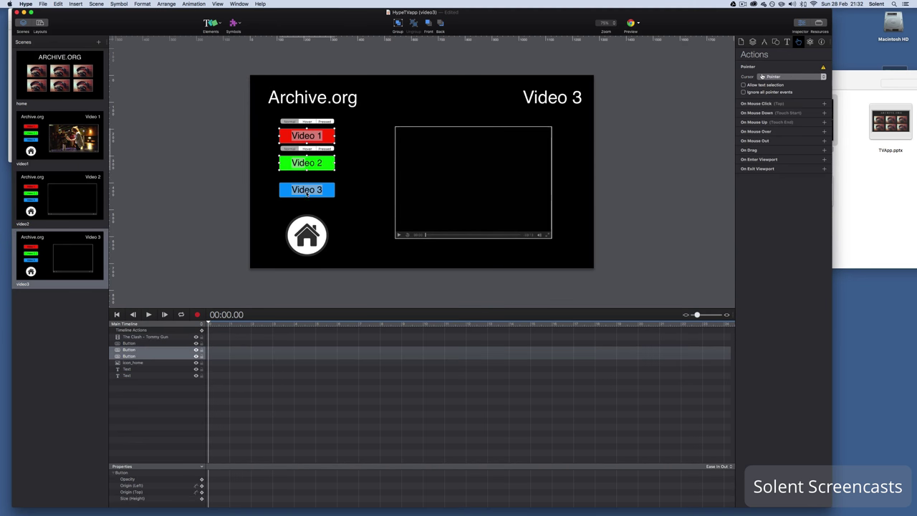
left_click(309, 190, "shift")
left_click(306, 236, "shift")
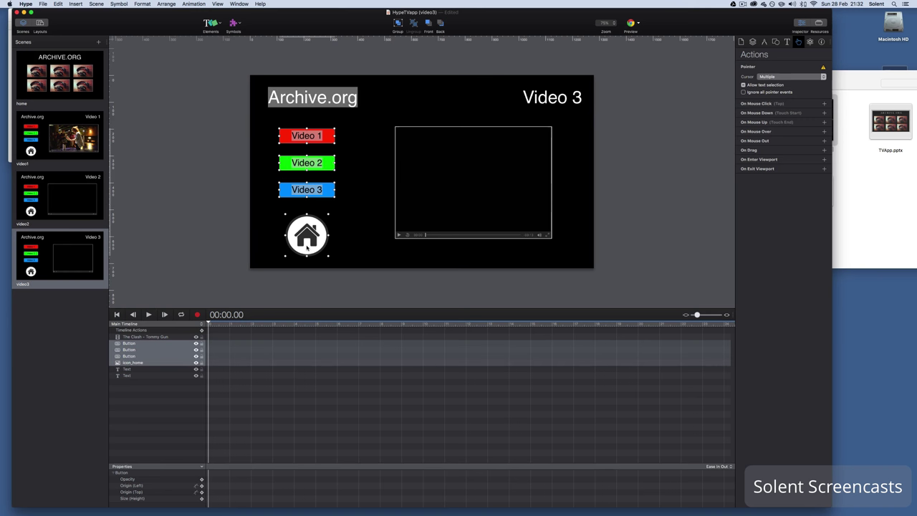
key("Delete")
key("super+z")
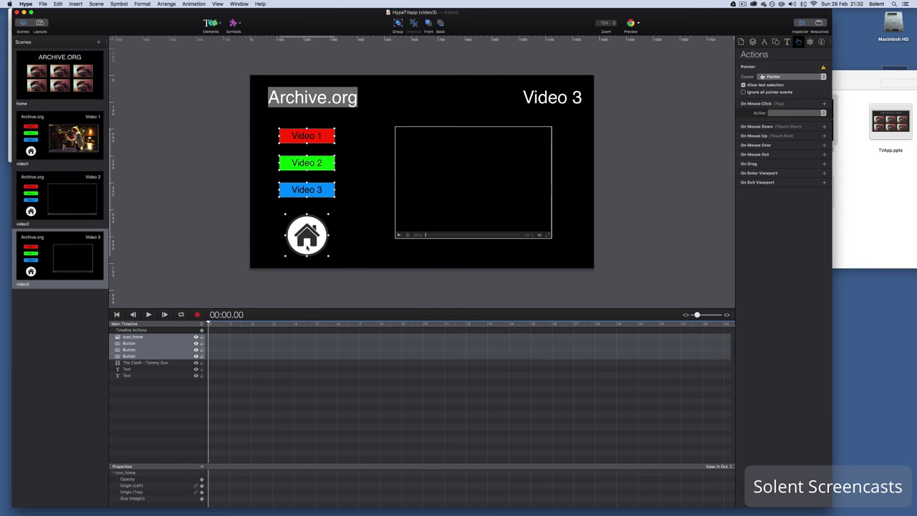
left_click(368, 126)
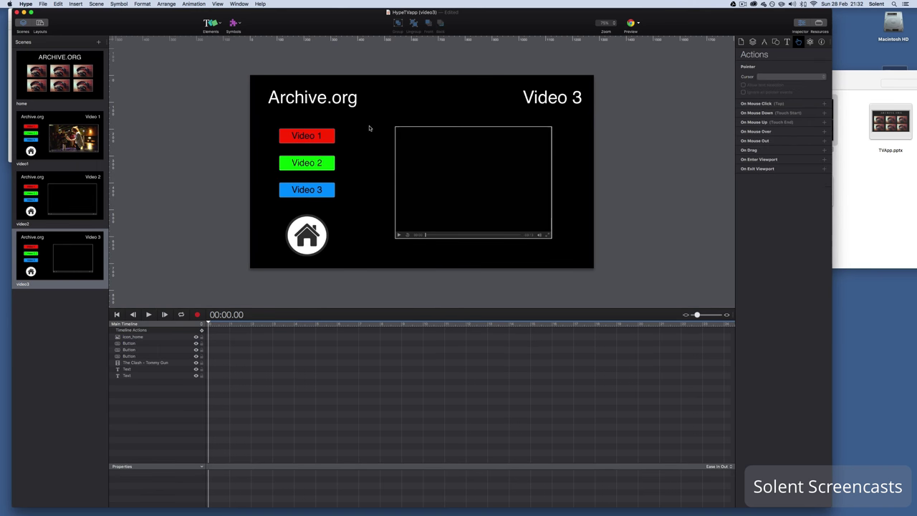
Review scene video2 and inspect the mouse click action of the Video 1 button in scene video1.
left_click(76, 193)
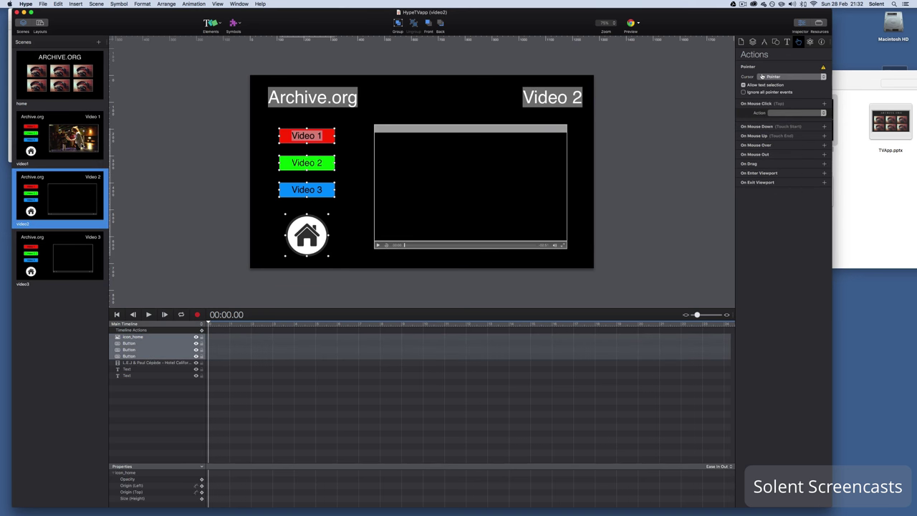
left_click(83, 146)
left_click(310, 135)
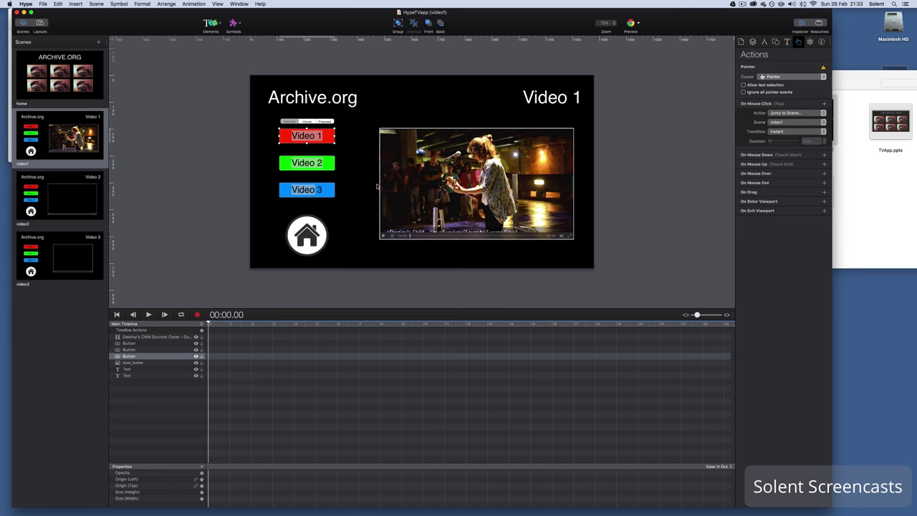
Preview the project in Chrome and show the page in Presentation Mode.
left_click(630, 23)
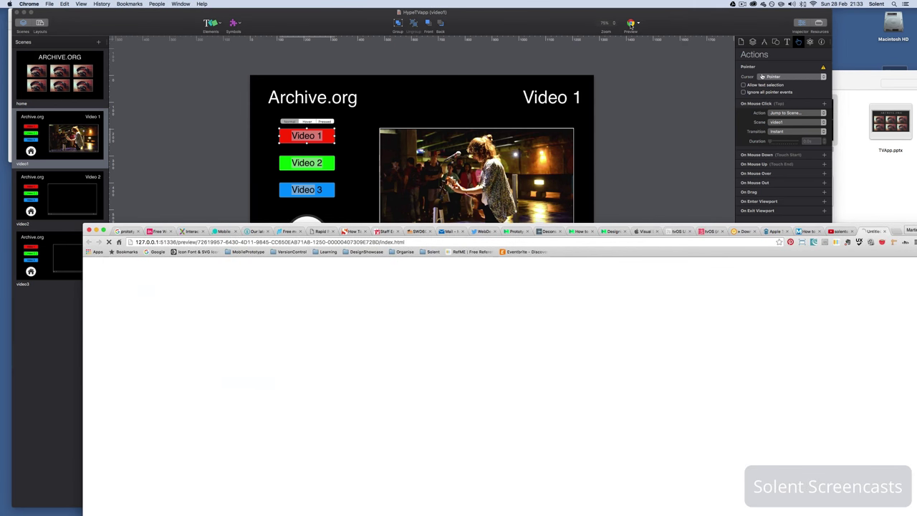
left_click_drag(549, 226, 480, 2)
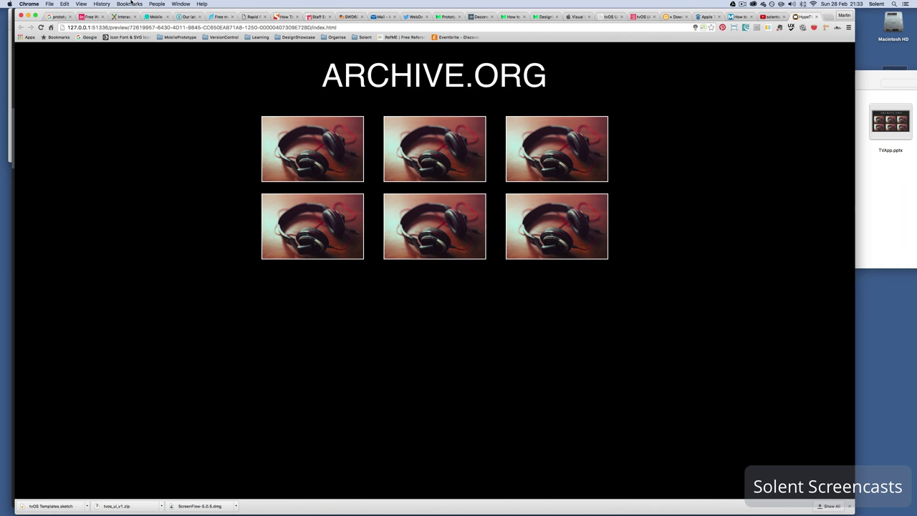
left_click(100, 3)
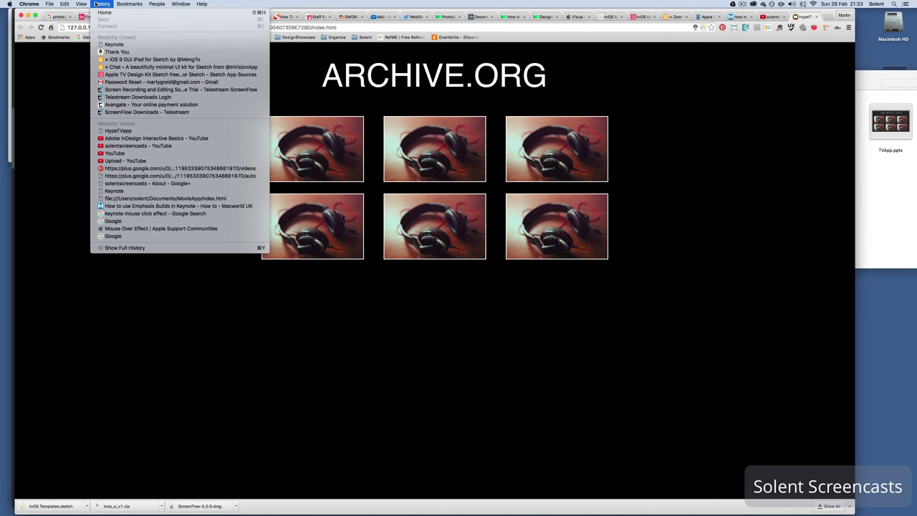
mouse_move(77, 4)
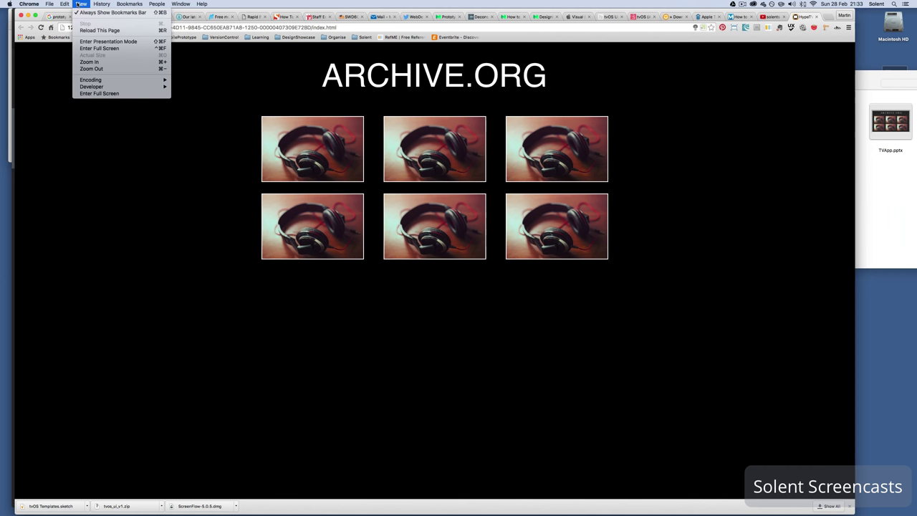
left_click(113, 42)
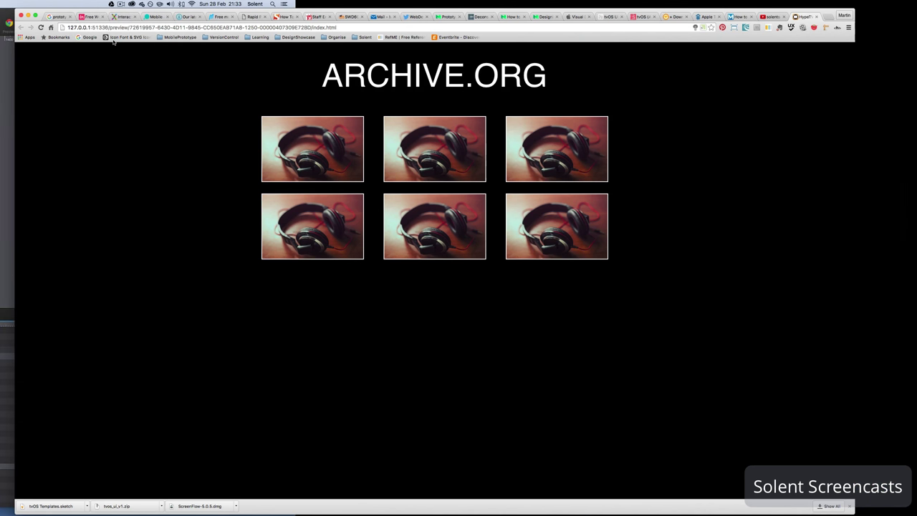
mouse_move(505, 2)
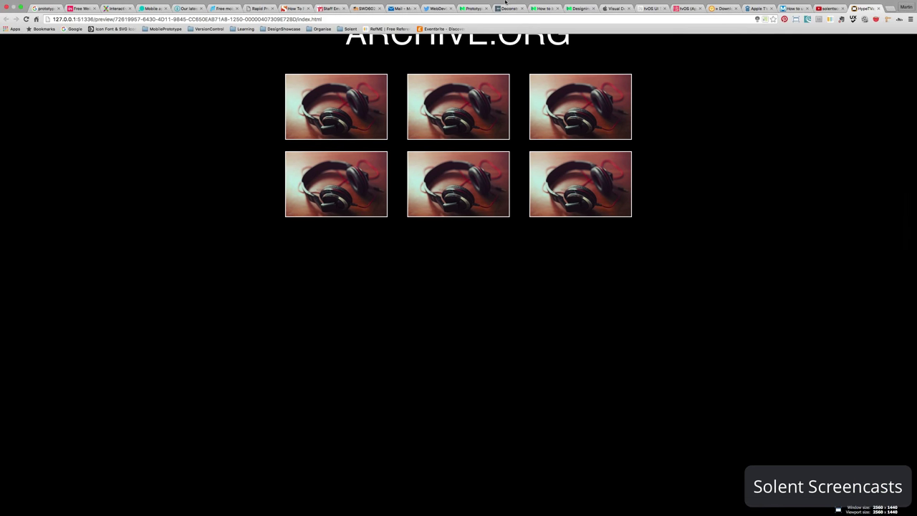
mouse_move(445, 4)
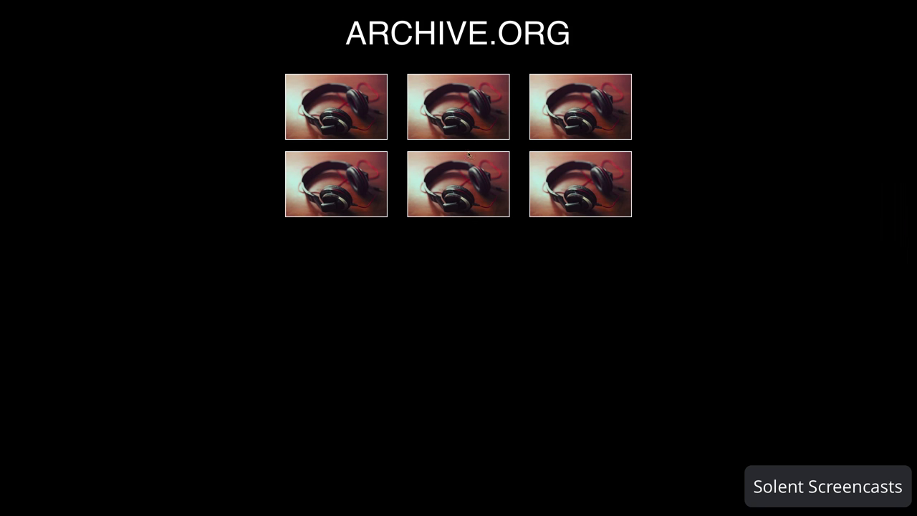
Test the first home thumbnail's link to the Video 1 scene and pause its video.
left_click(358, 111)
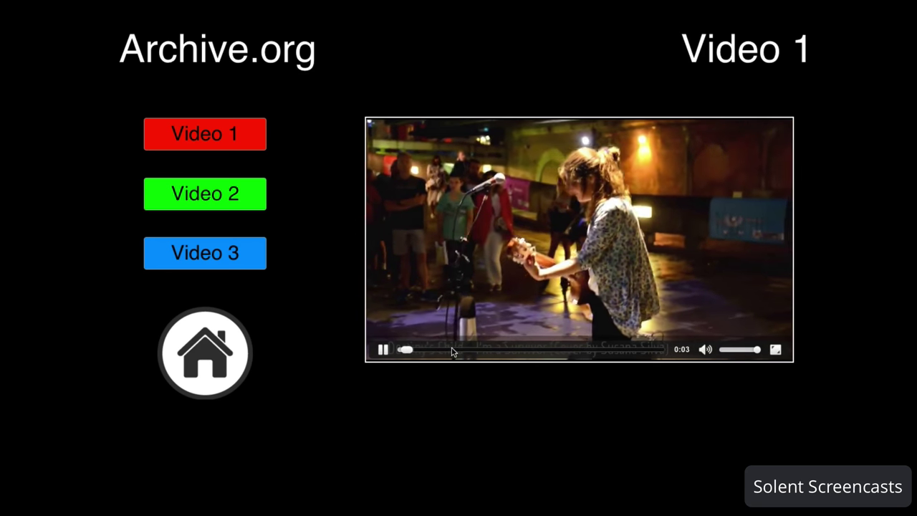
left_click(384, 353)
Switch to the Video 2 scene, play its video, skip ahead to about 0:57, lower the volume and pause it.
left_click(241, 199)
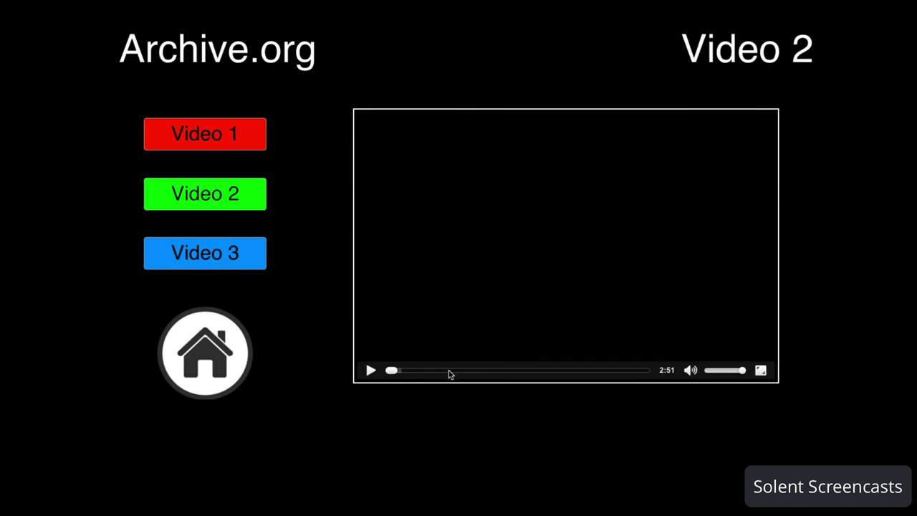
left_click(371, 370)
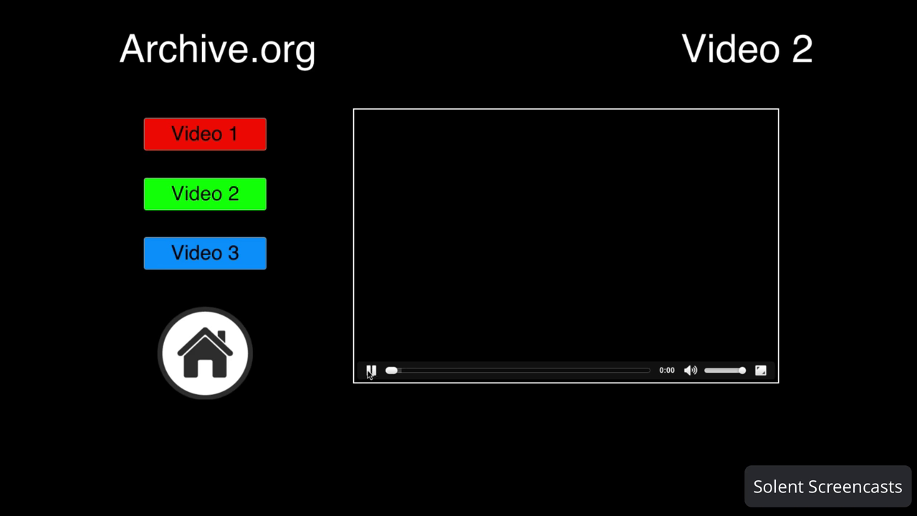
left_click(432, 373)
left_click(476, 373)
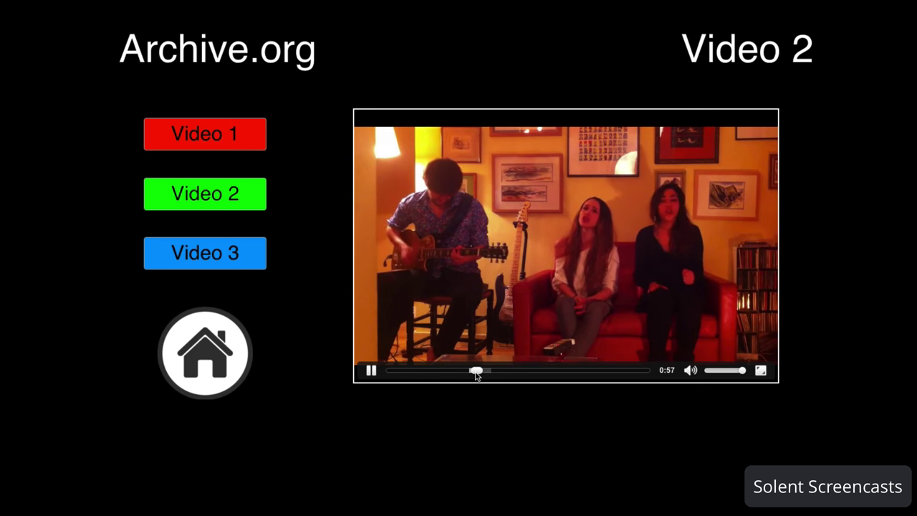
mouse_move(743, 370)
left_mouse_down()
mouse_move(715, 372)
mouse_move(725, 373)
left_mouse_up()
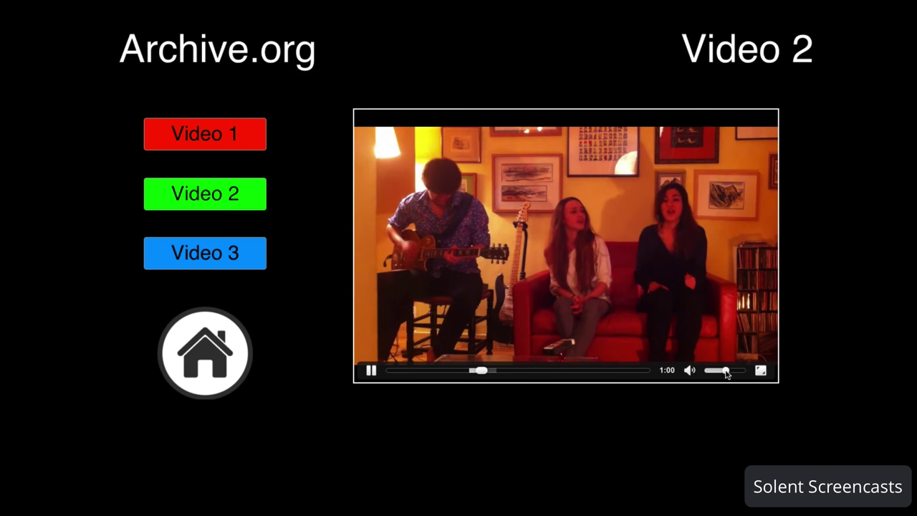
left_click(371, 370)
Switch to the Video 3 scene, play its video, skip ahead to about 1:09 and pause it.
left_click(207, 240)
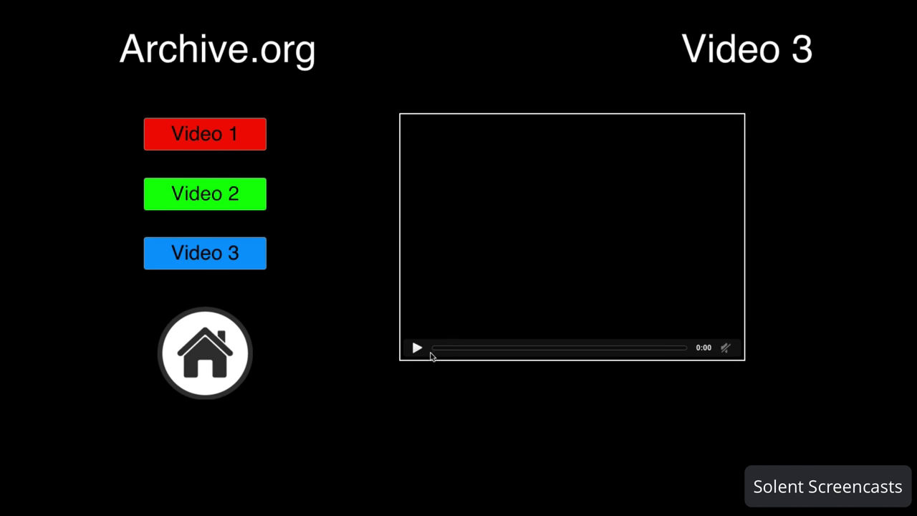
left_click(417, 348)
left_click(500, 351)
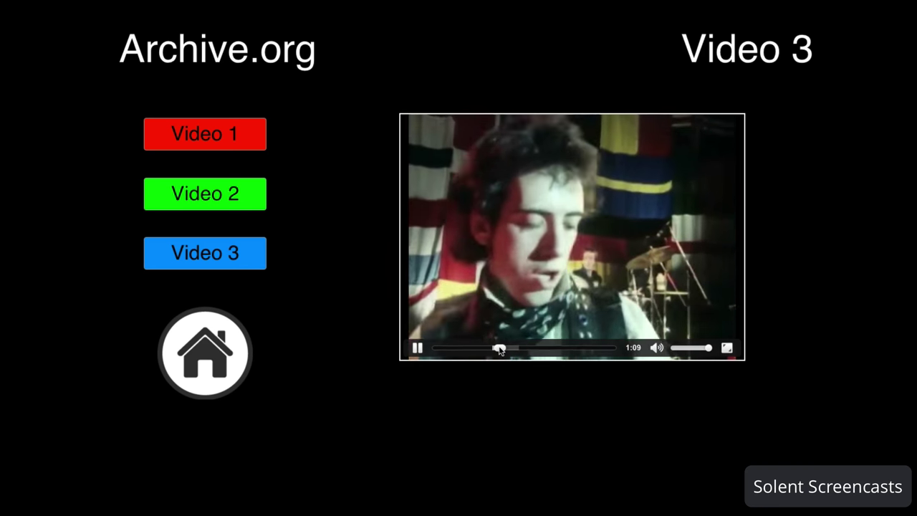
left_click(416, 348)
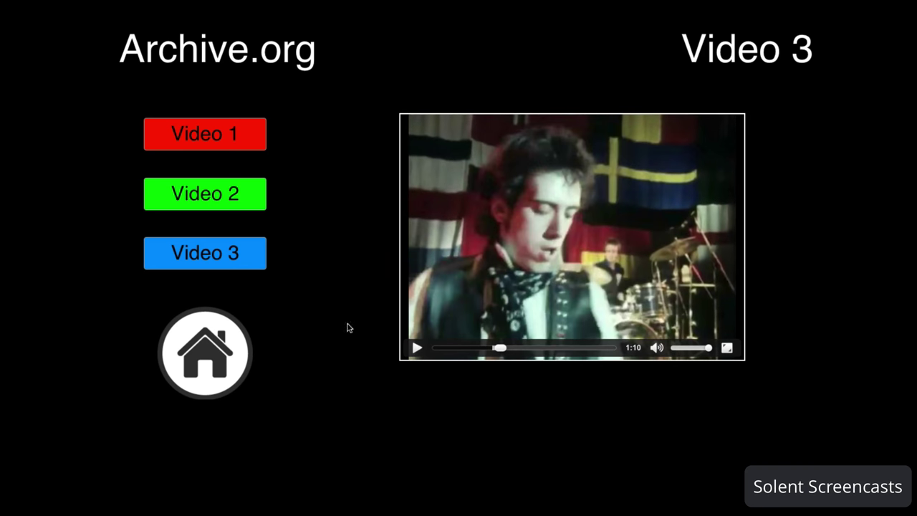
Return to the home scene with the home icon, reopen Video 1 from the first thumbnail and pause its video.
left_click(169, 361)
left_click(221, 178)
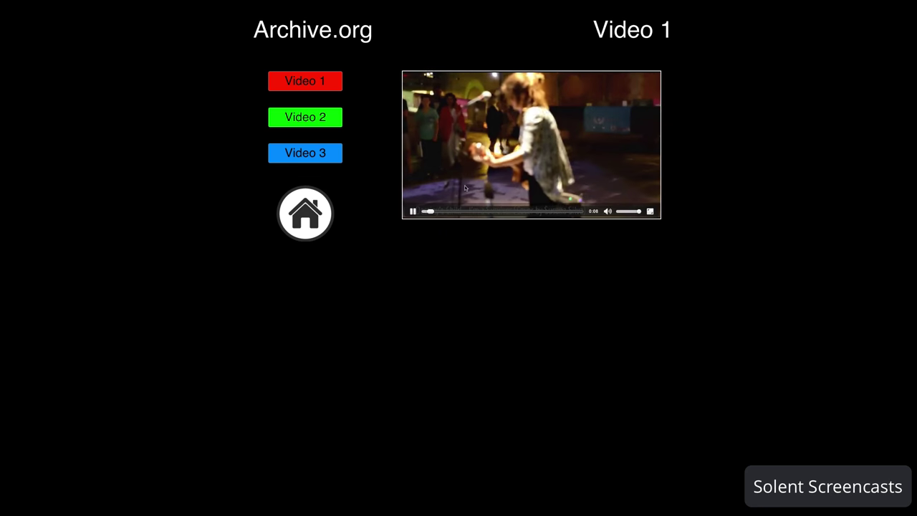
left_click(413, 211)
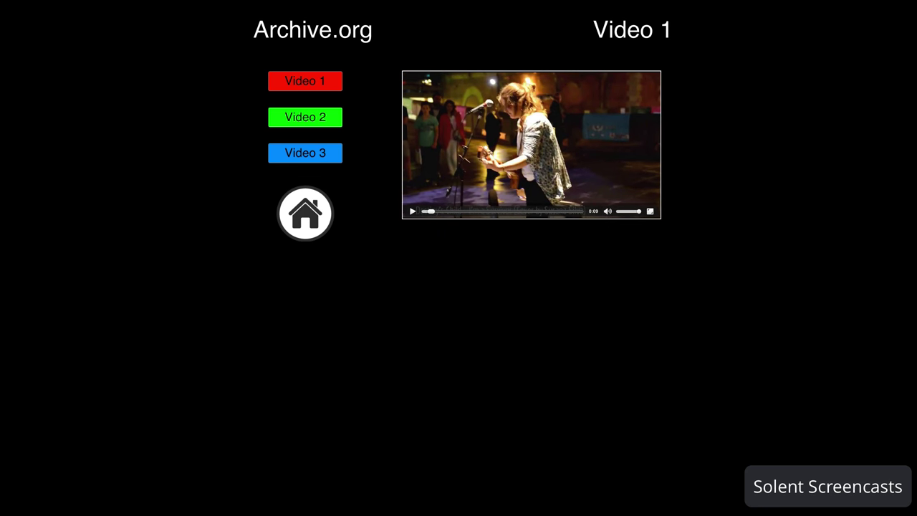
Exit Presentation Mode and move the Chrome window down to uncover the Hype project.
mouse_move(202, 2)
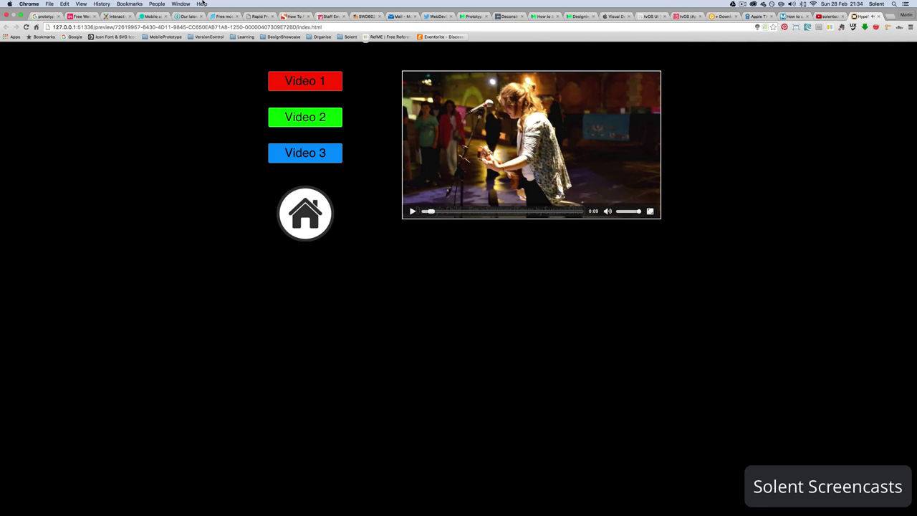
left_click(102, 3)
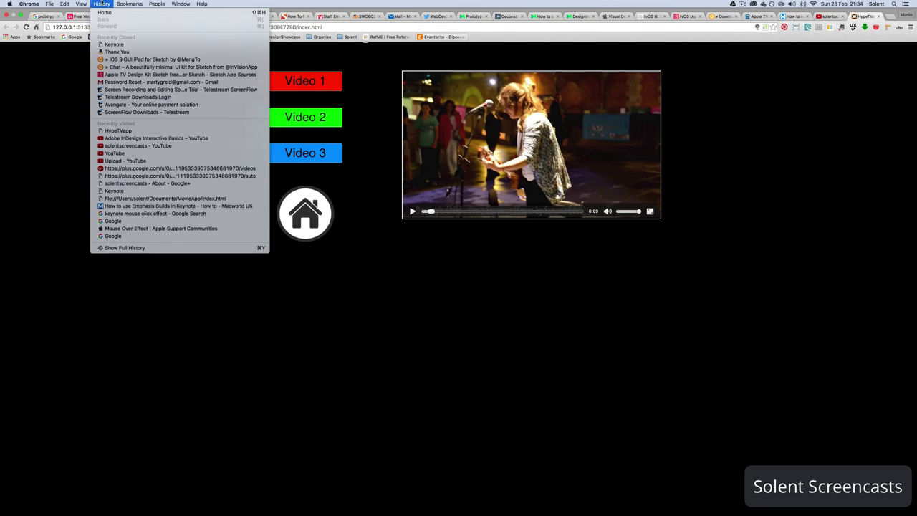
mouse_move(81, 3)
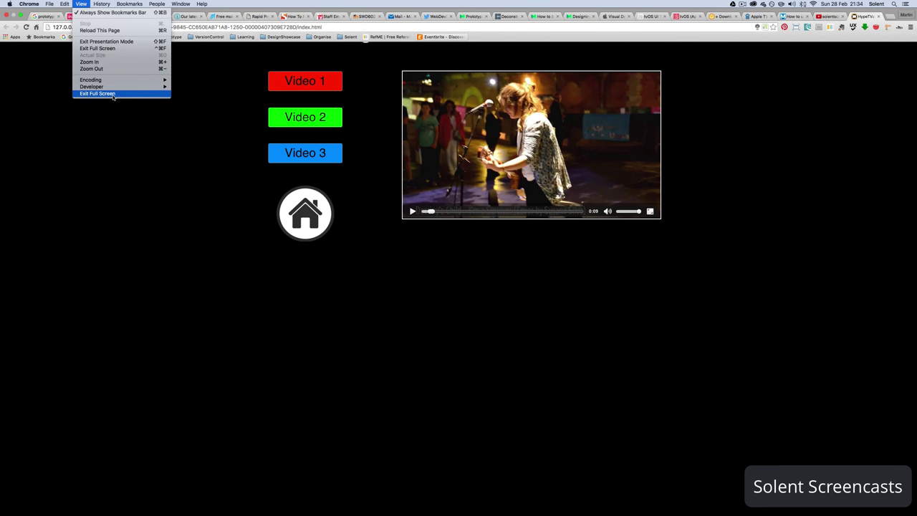
left_click(123, 45)
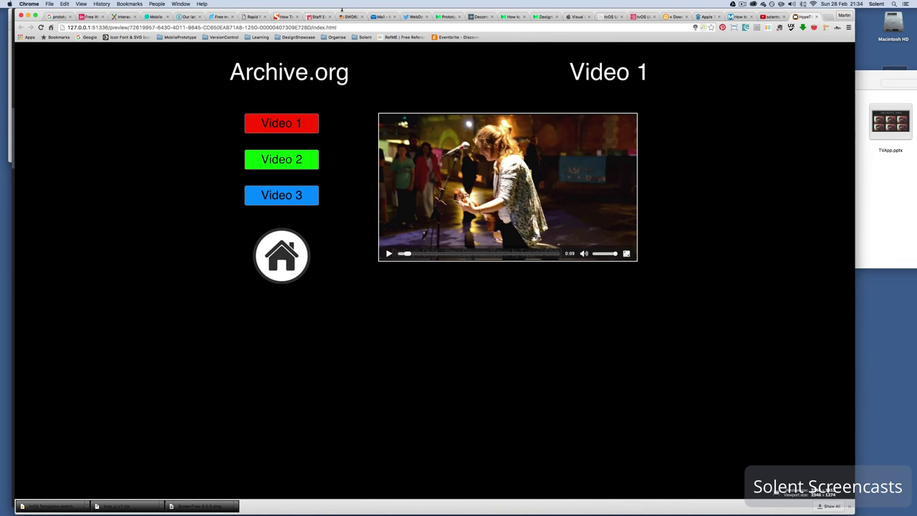
left_click_drag(342, 13, 383, 294)
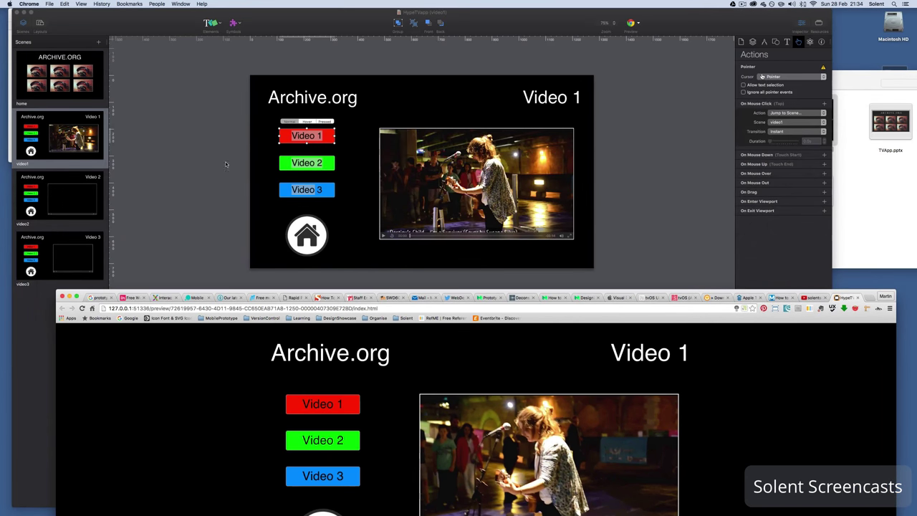
Turn off Autoplay for the video in scene video1 and save the document.
left_click(403, 159)
left_click(403, 162)
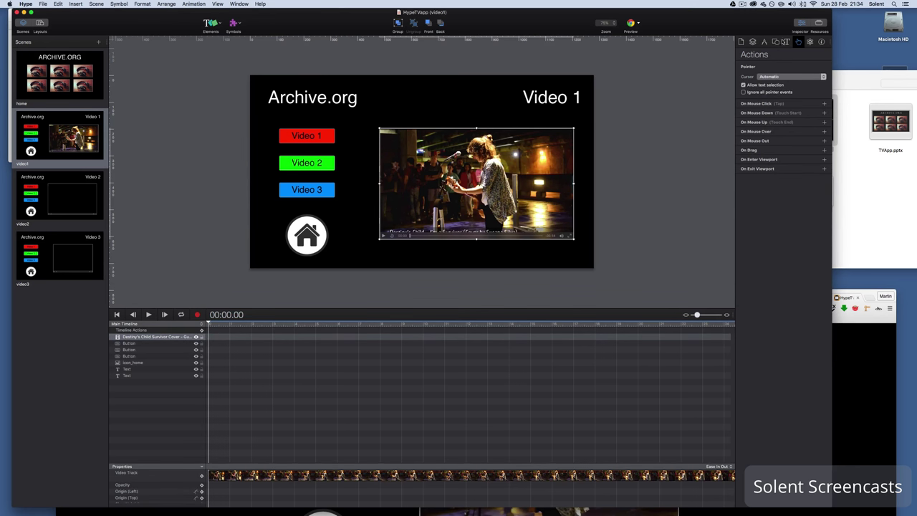
left_click(776, 42)
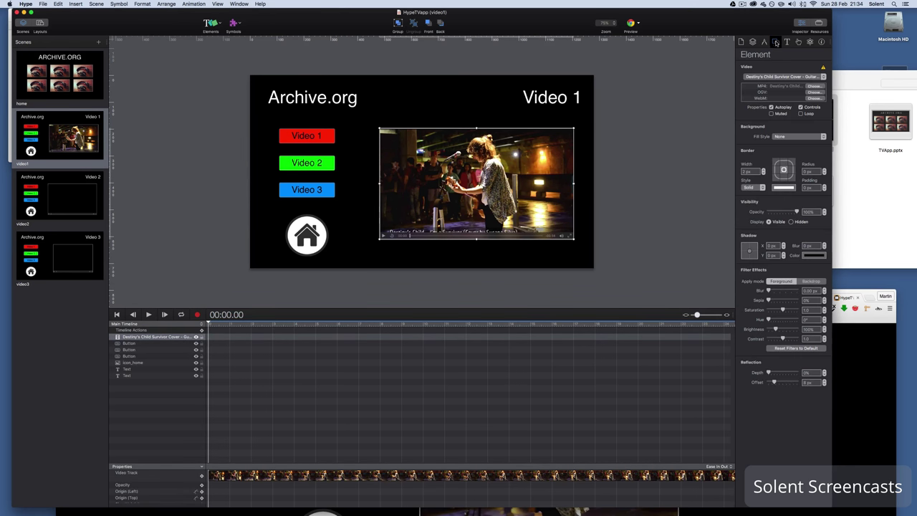
left_click(772, 106)
key("super+s")
Preview the saved project in Chrome again from its home scene.
left_click(632, 27)
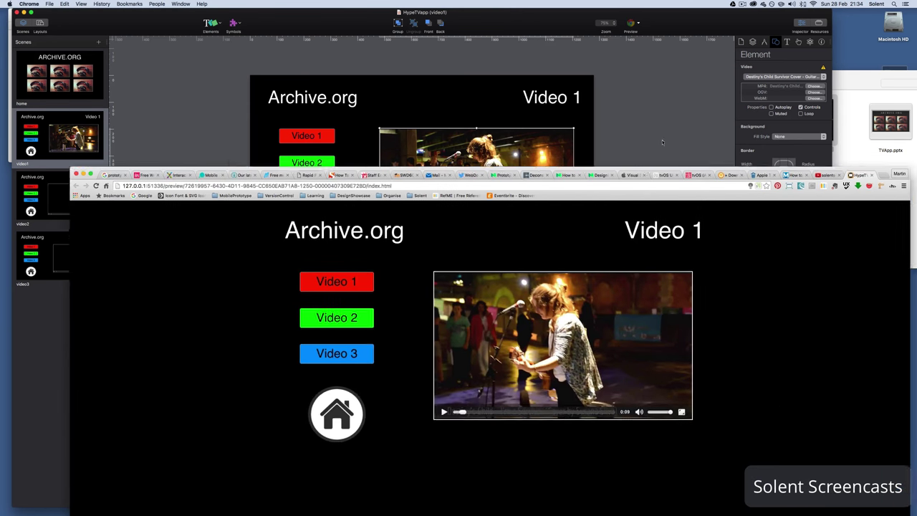
double_click(632, 294)
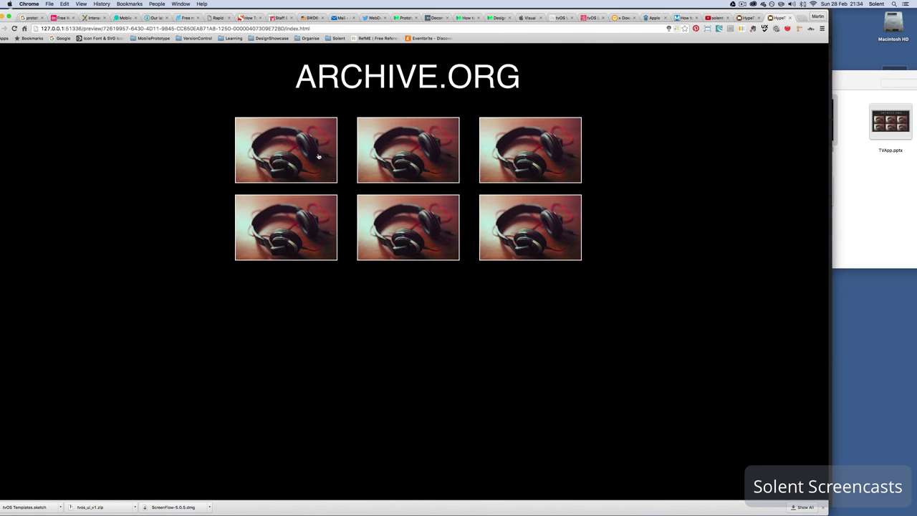
Open Video 1 from the first thumbnail in the preview and play its video.
left_click(319, 155)
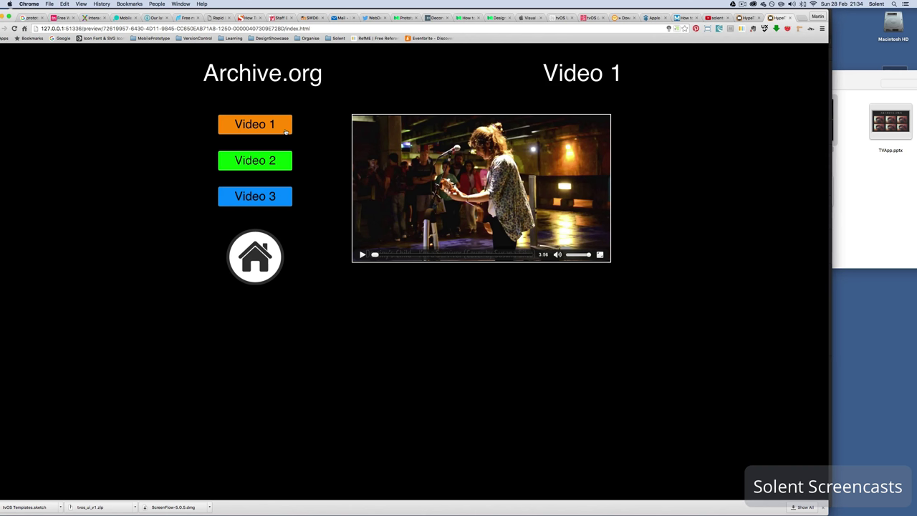
left_click(364, 255)
Move the Chrome window down to return to the Hype project and save the document.
left_click_drag(355, 16, 495, 280)
left_click(179, 111)
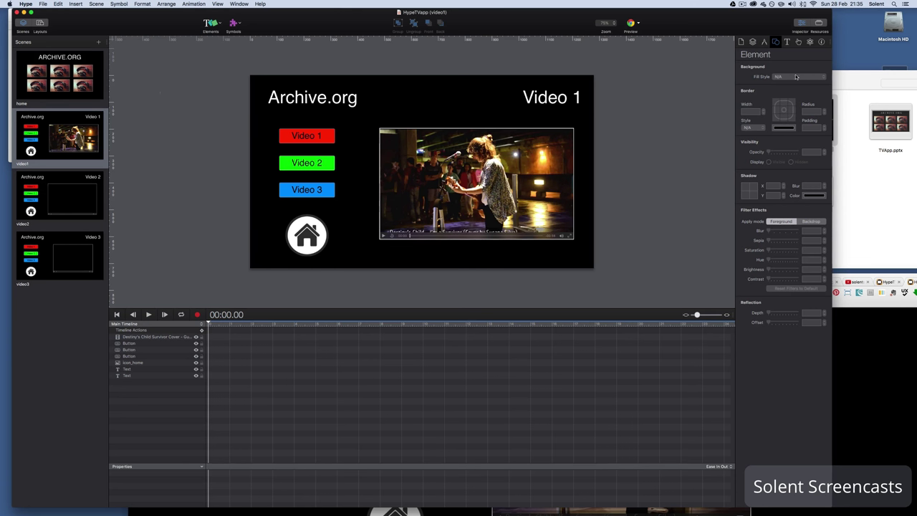
left_click(754, 43)
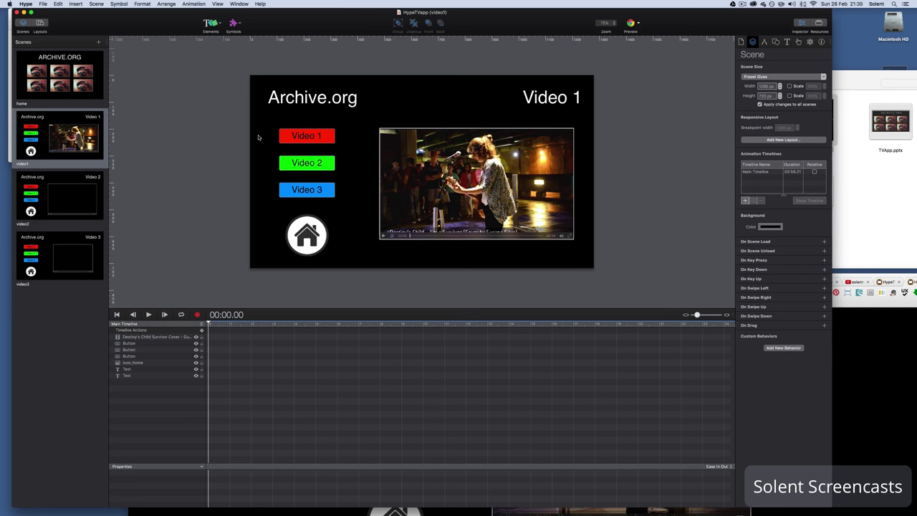
left_click(44, 4)
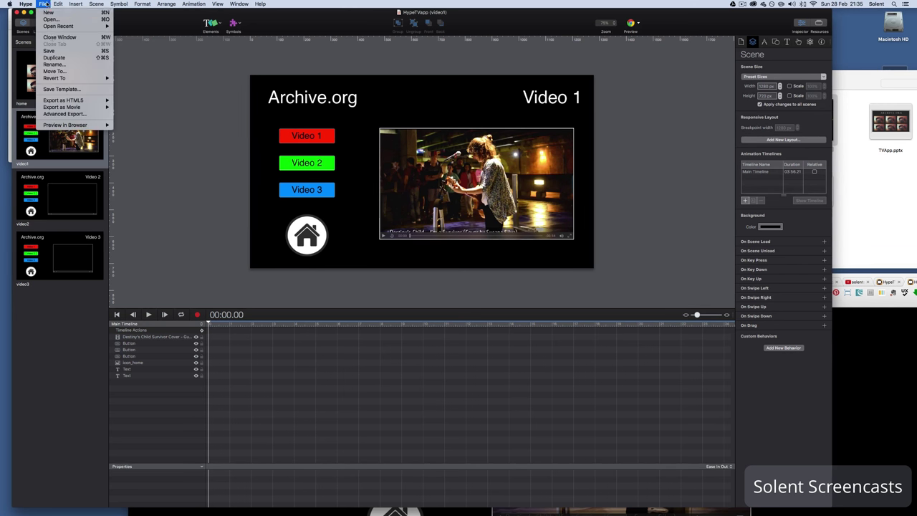
left_click(50, 52)
Start an HTML5 folder export to review the browser compatibility issues and the save options, without saving.
left_click(43, 3)
mouse_move(95, 106)
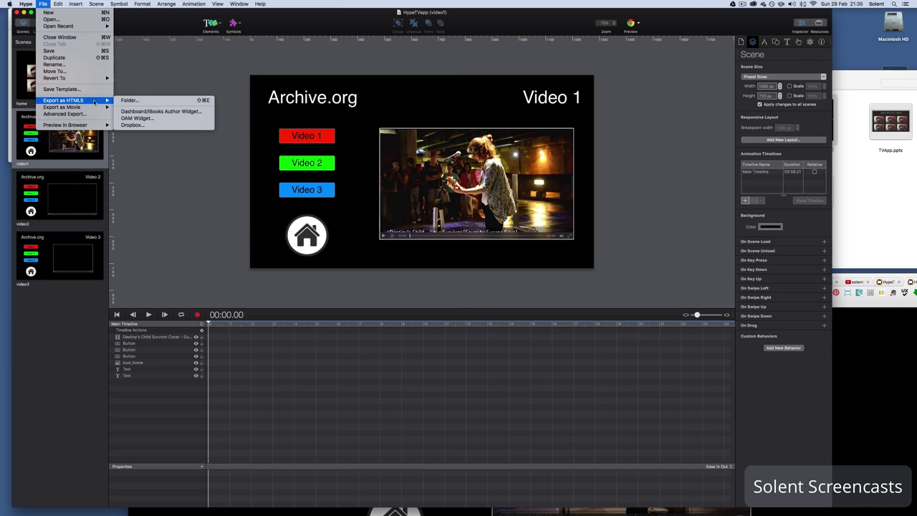
left_click(141, 100)
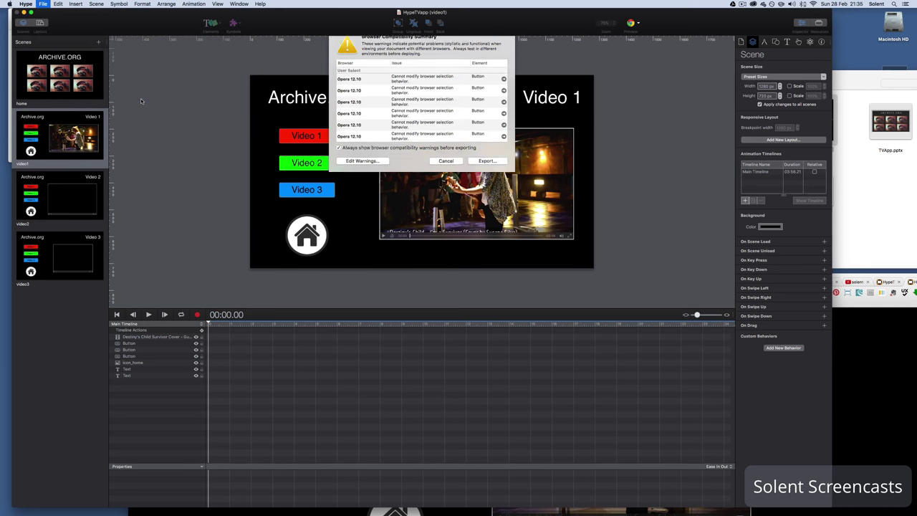
scroll(434, 122, "down", 8)
scroll(440, 129, "up", 2)
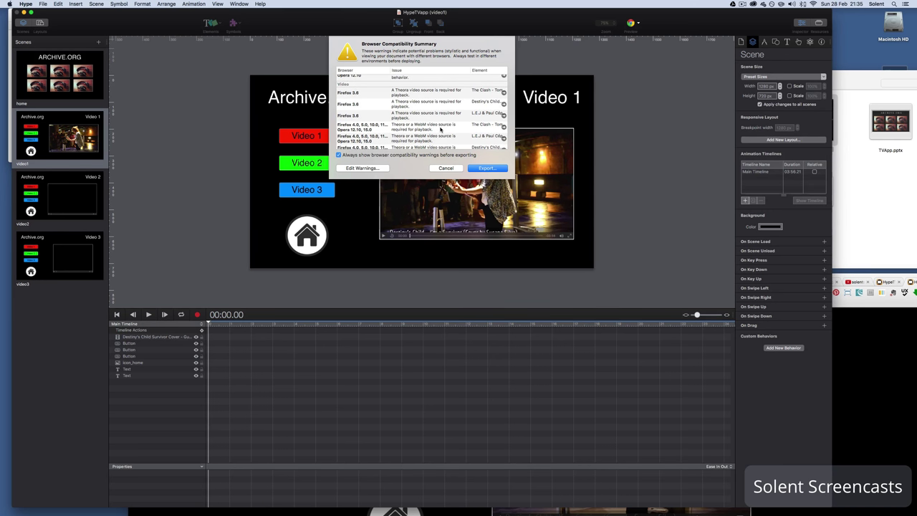
scroll(441, 129, "up", 1)
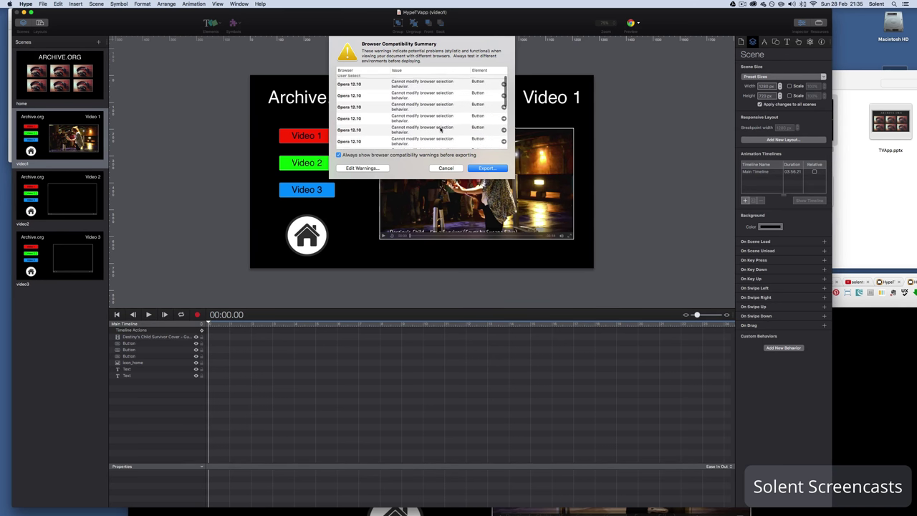
scroll(441, 129, "down", 3)
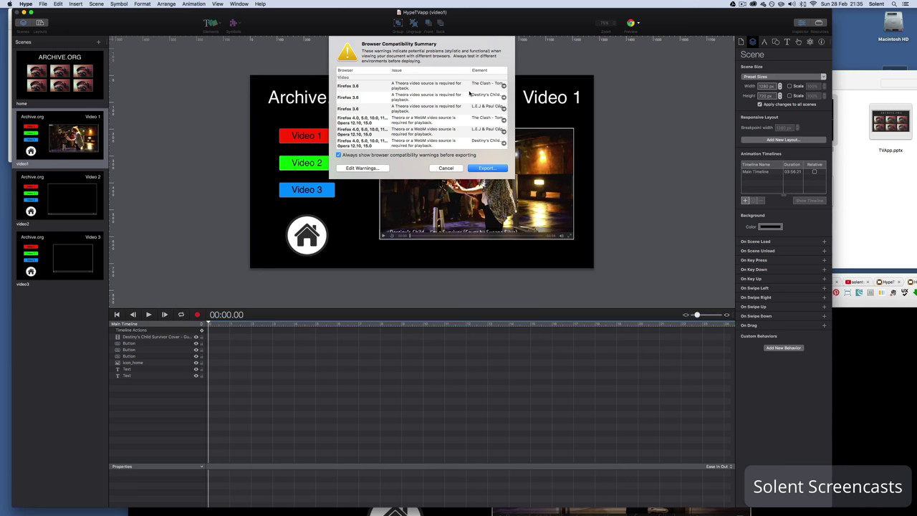
left_click(492, 168)
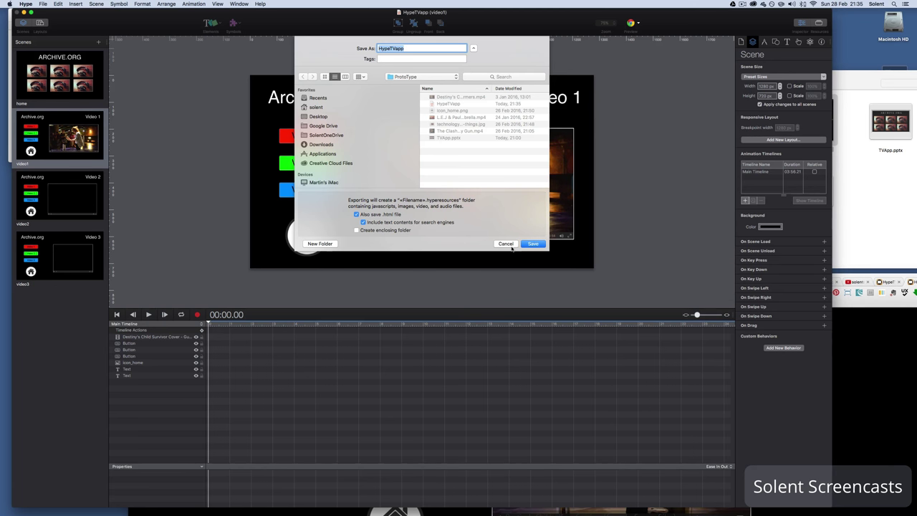
left_click(507, 243)
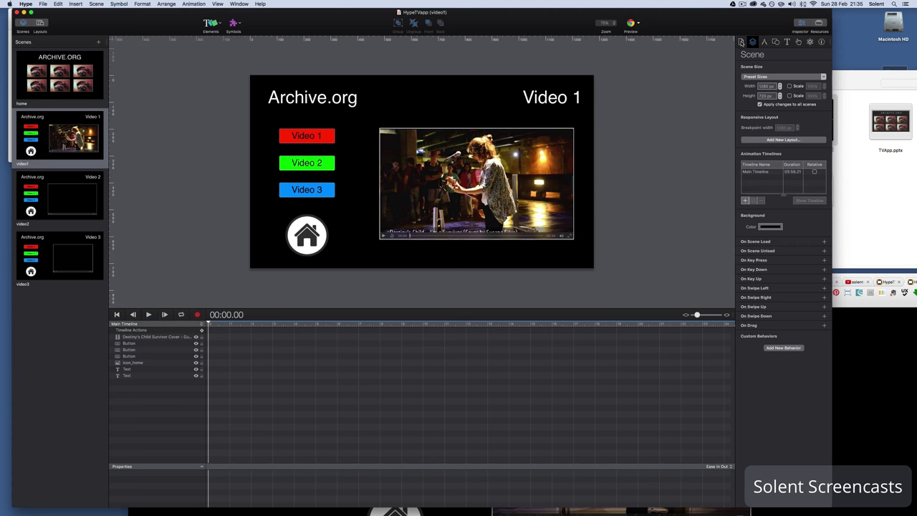
Enable Home screen web app in the document's mobile options, keeping the status bar at Default.
left_click(741, 42)
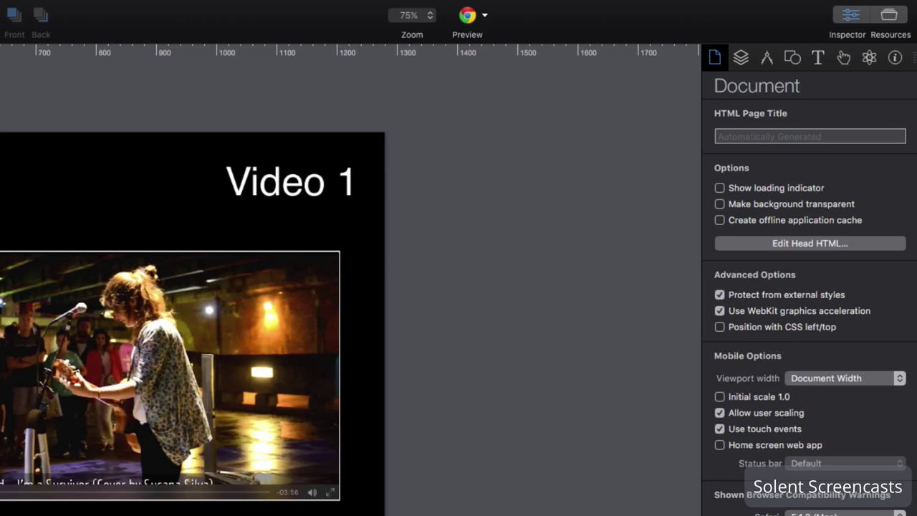
left_click(720, 445)
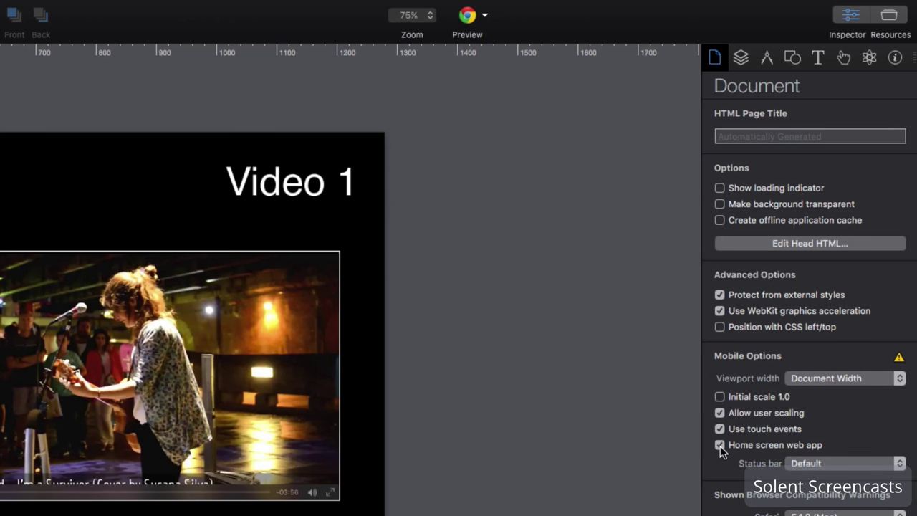
left_click(860, 464)
left_click(860, 464)
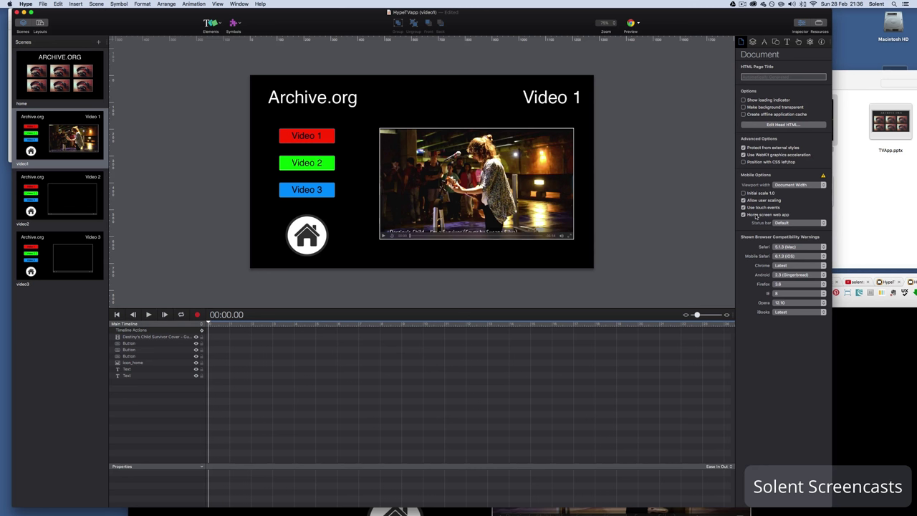
Export the project as HTML5 named HypeTVapp into the ProtoType folder.
left_click(43, 4)
mouse_move(72, 79)
mouse_move(74, 103)
left_click(141, 100)
left_click(487, 168)
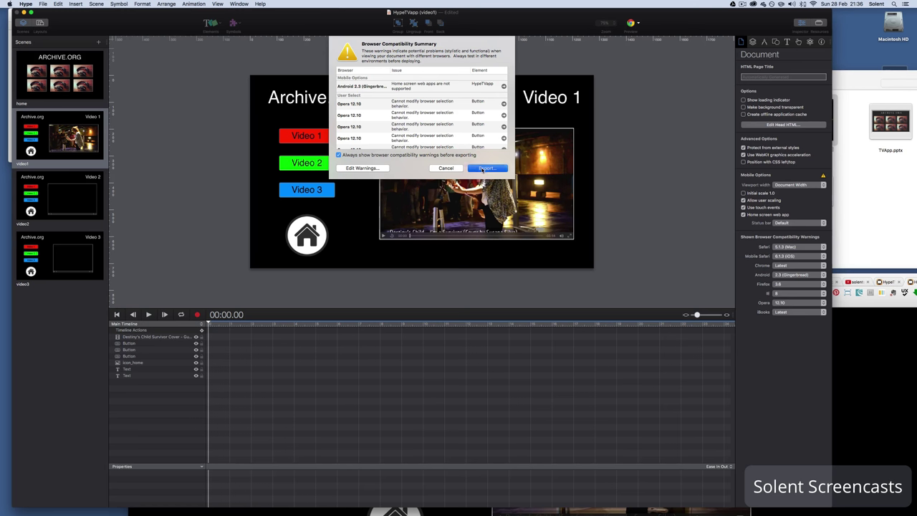
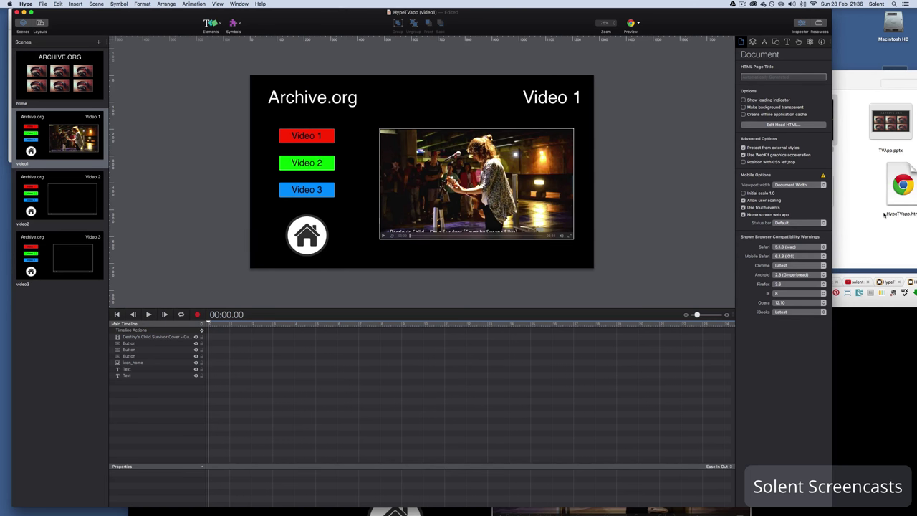
Bring the ProtoType folder window into view and examine the exported HTML file and the contents of HypeTVapp.hyperesources.
left_click(876, 160)
left_click_drag(788, 74, 448, 48)
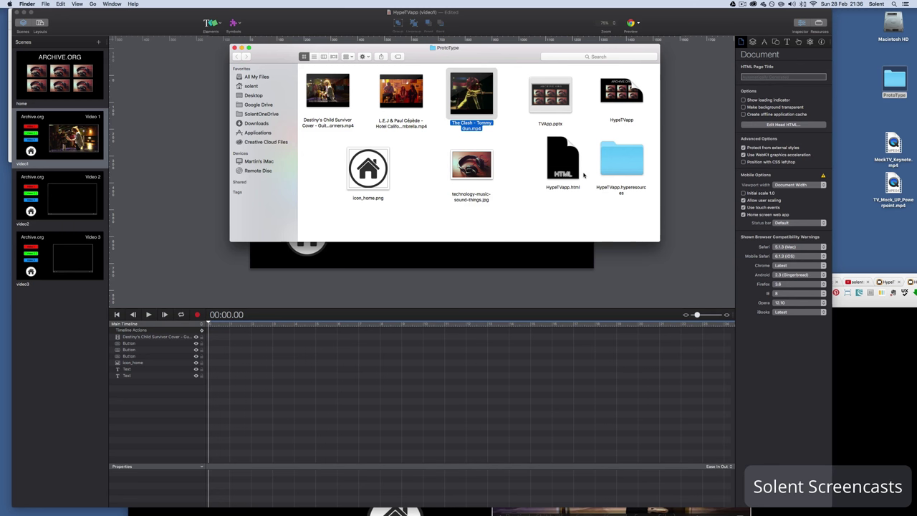
left_click(569, 161)
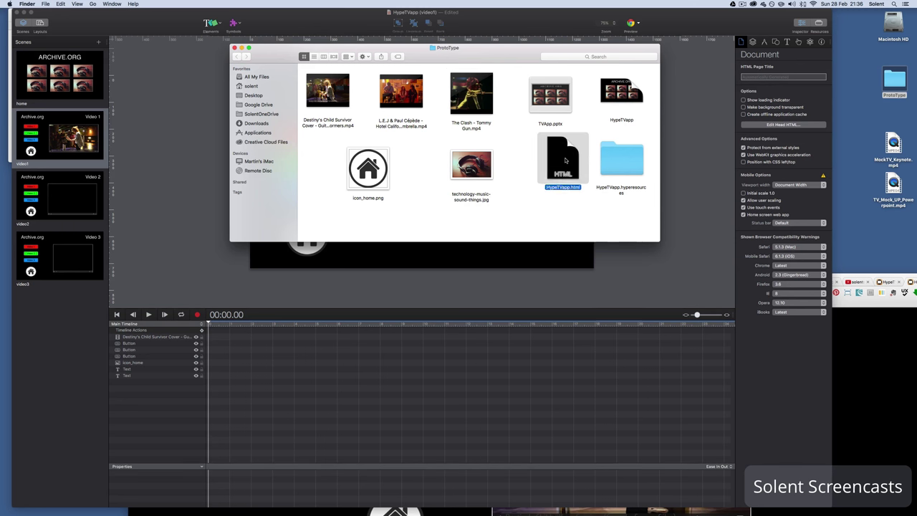
double_click(610, 161)
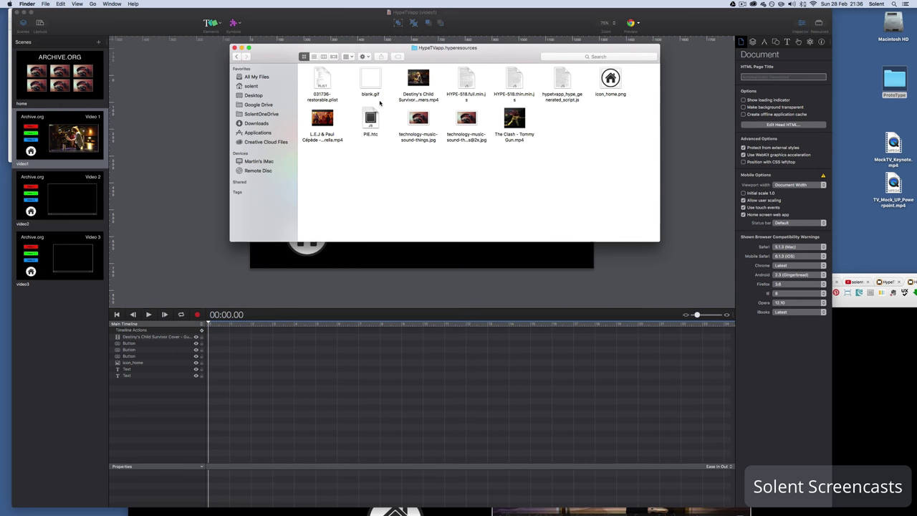
left_click(237, 56)
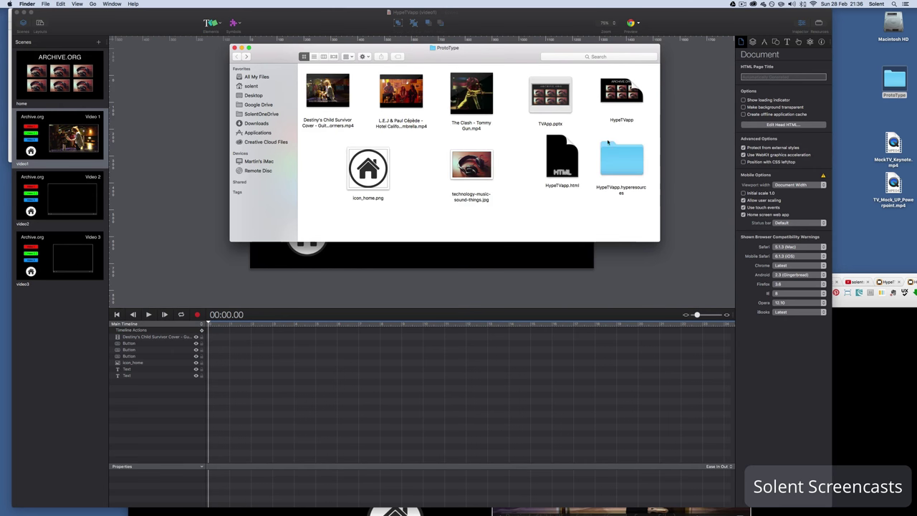
Open the exported HypeTVapp.html in Chrome and show it in Presentation Mode.
double_click(559, 161)
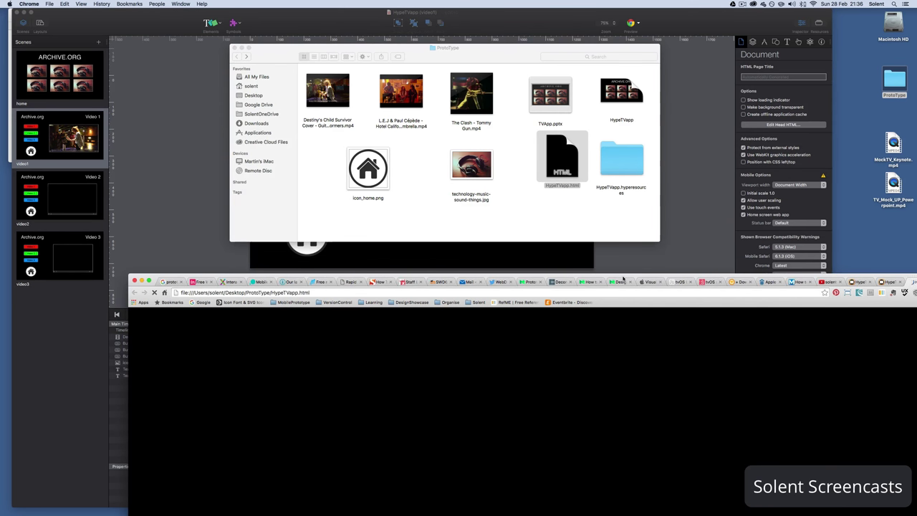
left_click_drag(624, 279, 623, 35)
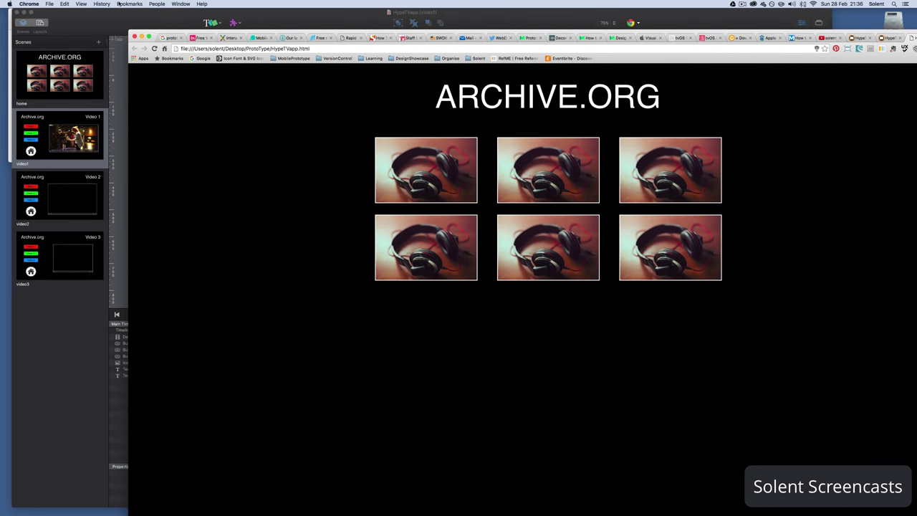
left_click(81, 3)
mouse_move(102, 3)
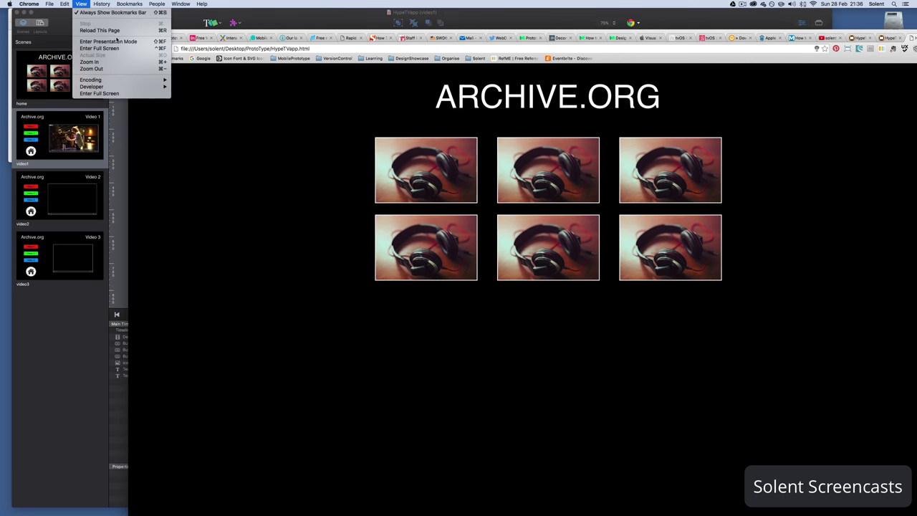
left_click(117, 41)
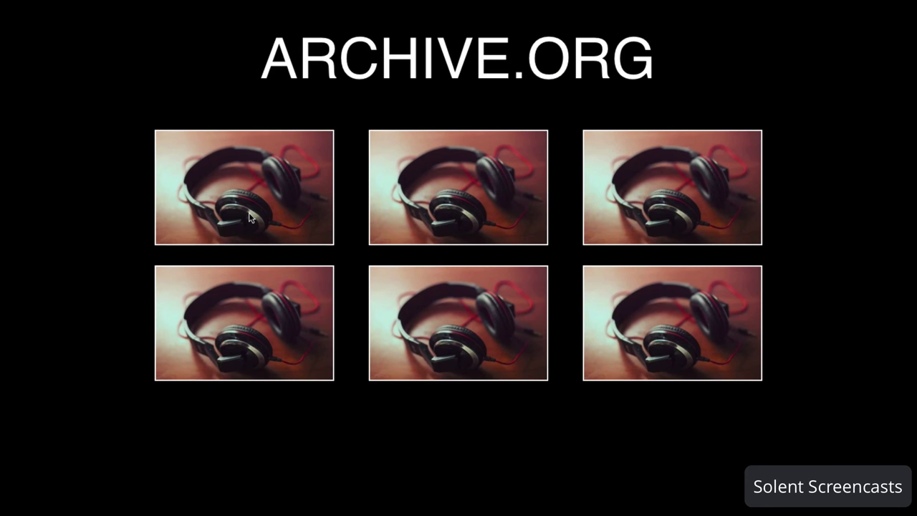
Open Video 1 from the first thumbnail, play its video and skip ahead to about 1:16.
left_click(250, 225)
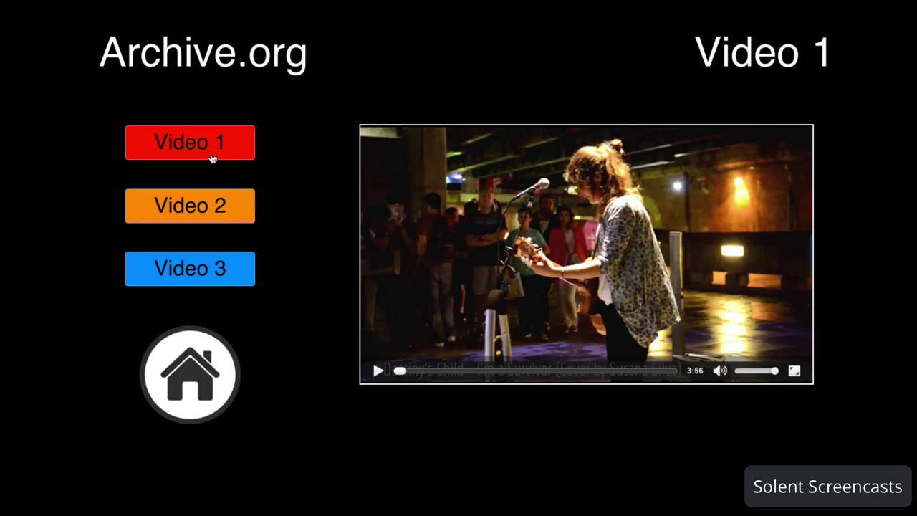
left_click(380, 370)
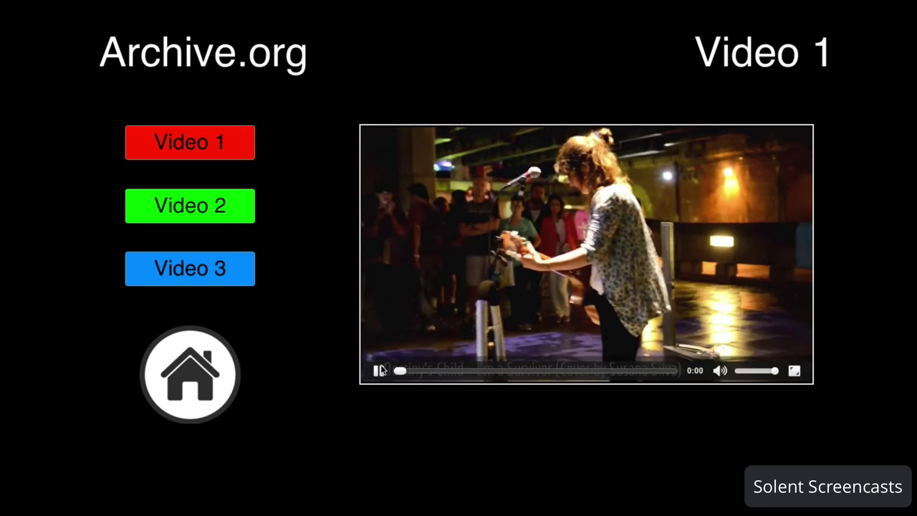
left_click(487, 370)
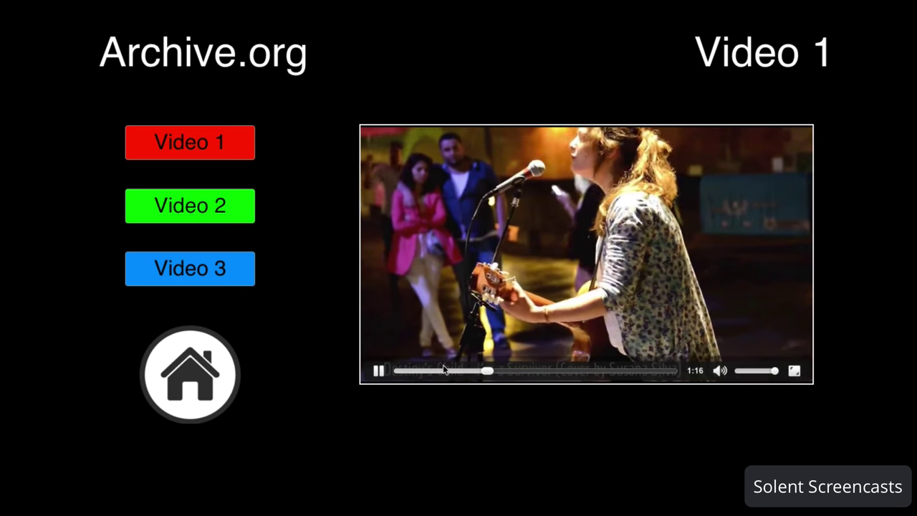
Test the home icon, first thumbnail and Video 3, Video 2 and Video 1 buttons, resuming Video 1 before returning home.
left_click(190, 373)
left_click(222, 174)
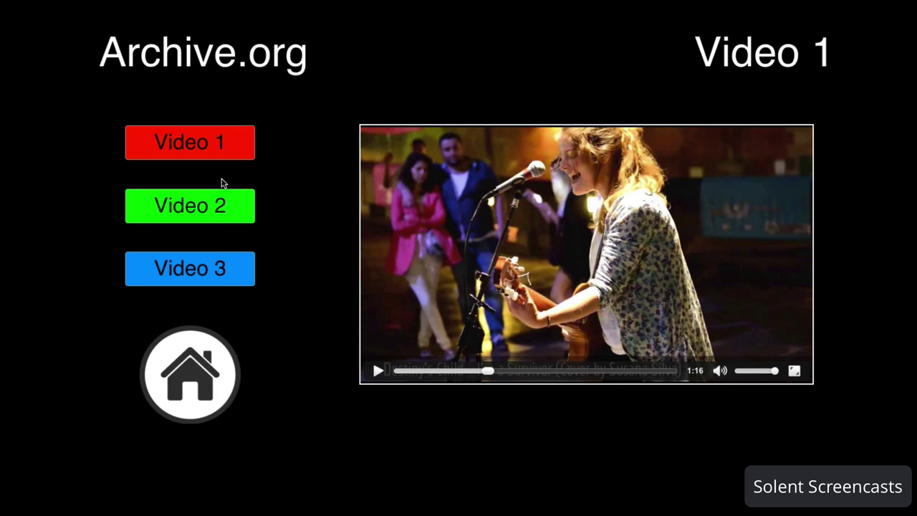
left_click(207, 271)
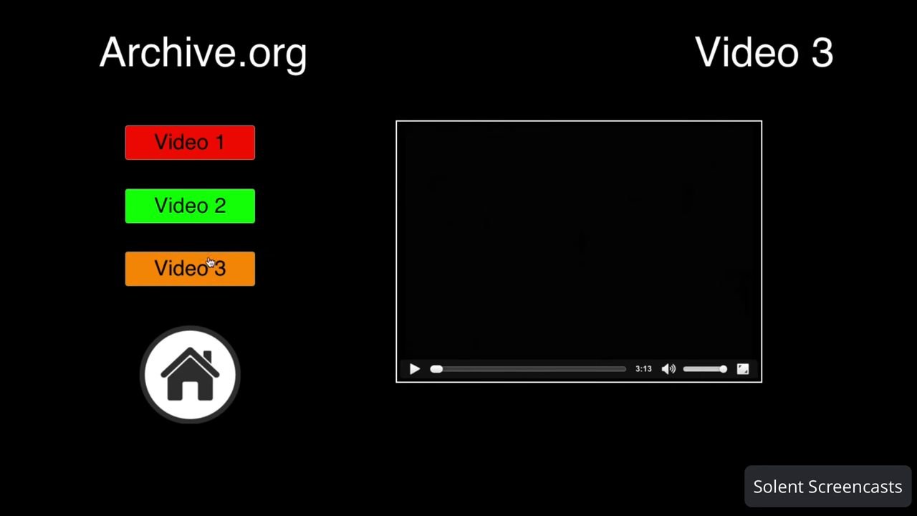
left_click(219, 212)
left_click(223, 158)
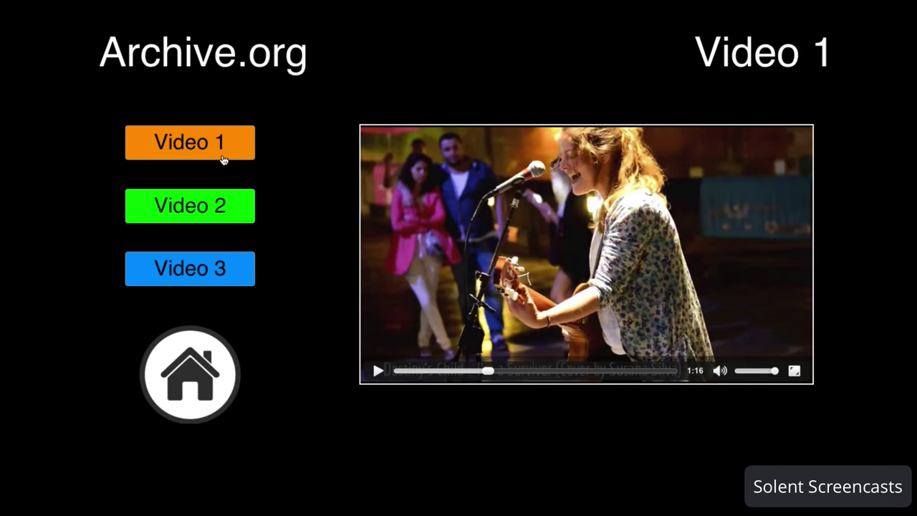
left_click(379, 370)
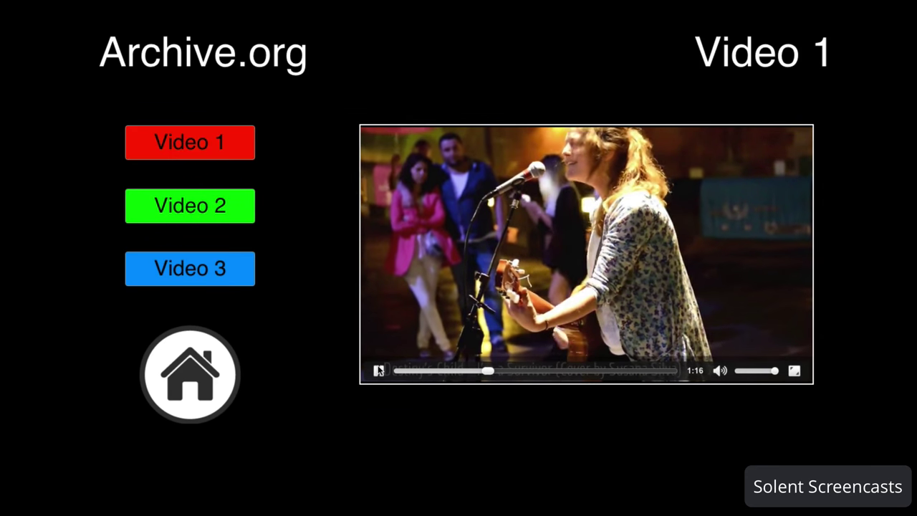
left_click(198, 398)
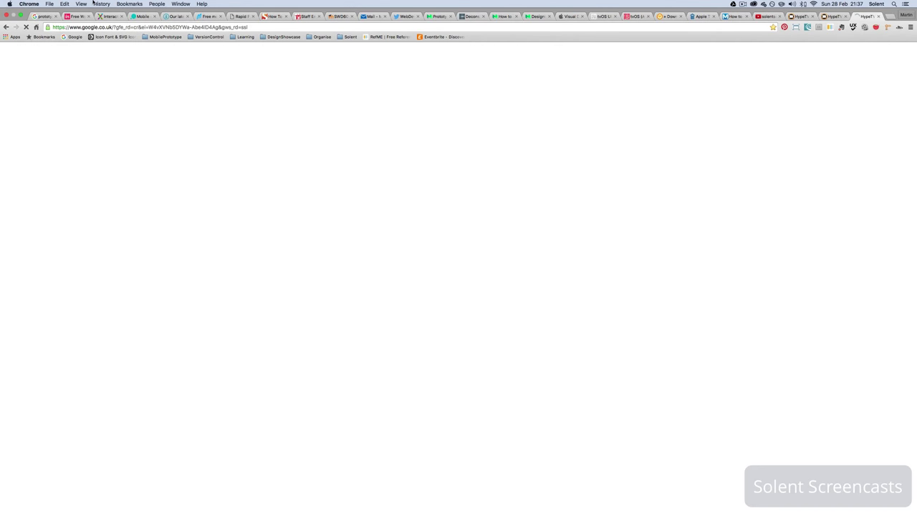
Exit full screen in Chrome and minimize its window to get back to the Hype project.
left_click(83, 3)
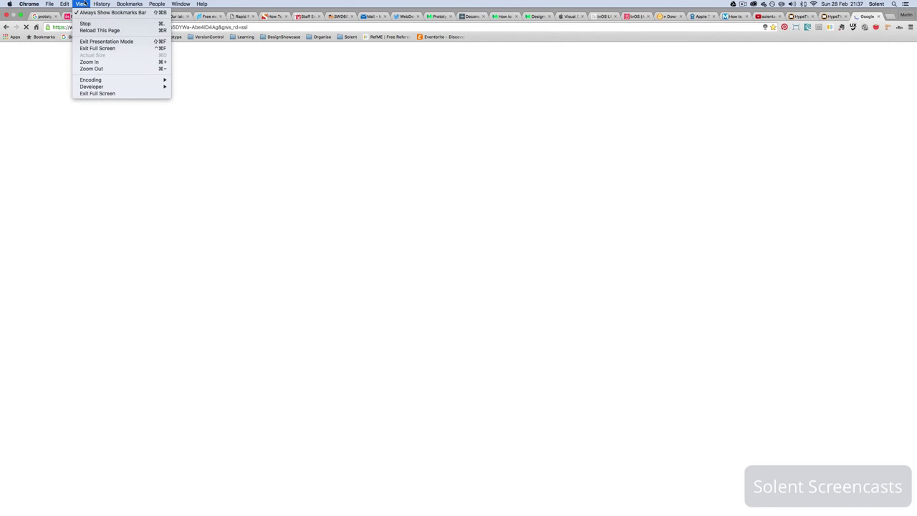
left_click(96, 47)
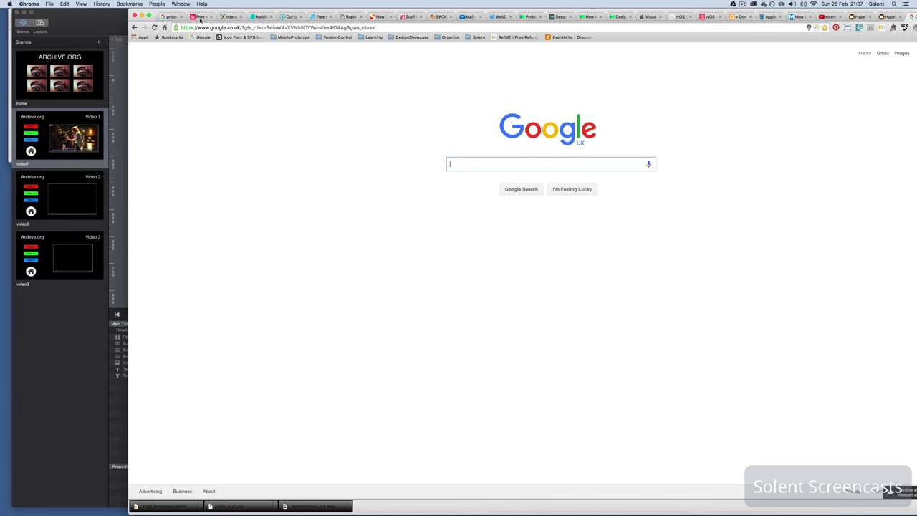
left_click(141, 16)
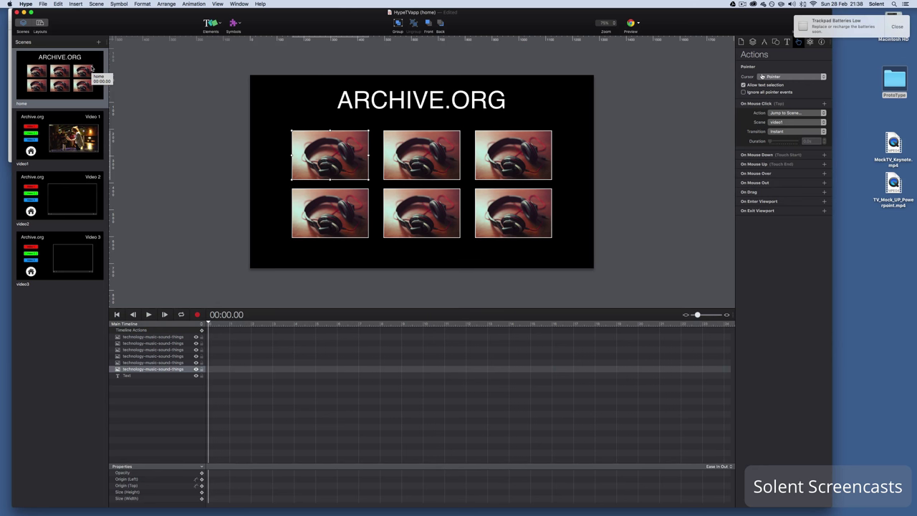
Open the list of browsers and devices available for previewing the project.
left_click(639, 24)
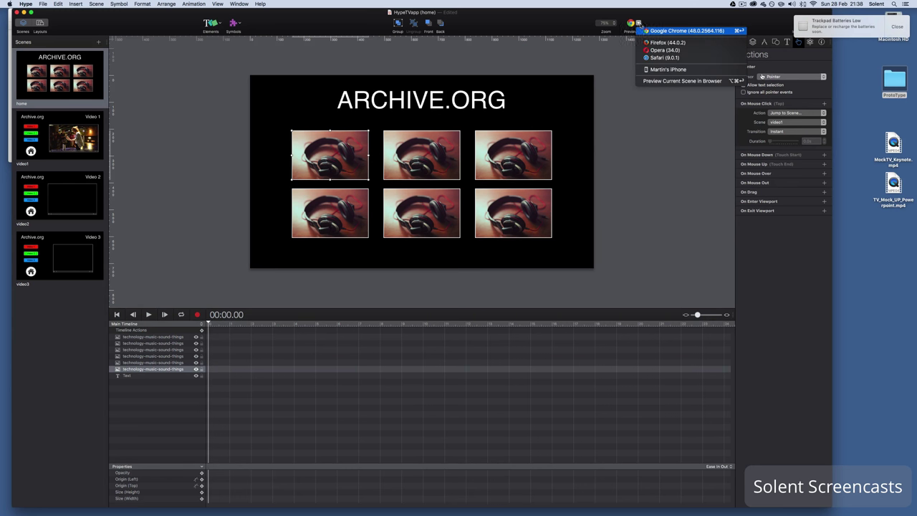